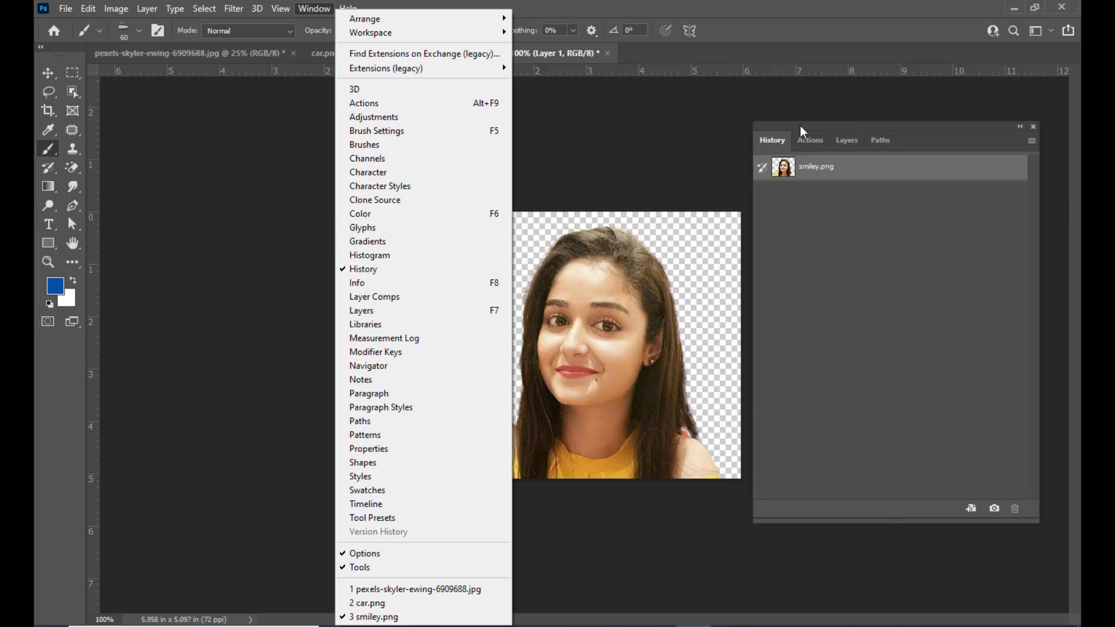
left_click(800, 125)
mouse_move(800, 125)
left_mouse_down()
mouse_move(789, 118)
mouse_move(818, 127)
left_mouse_up()
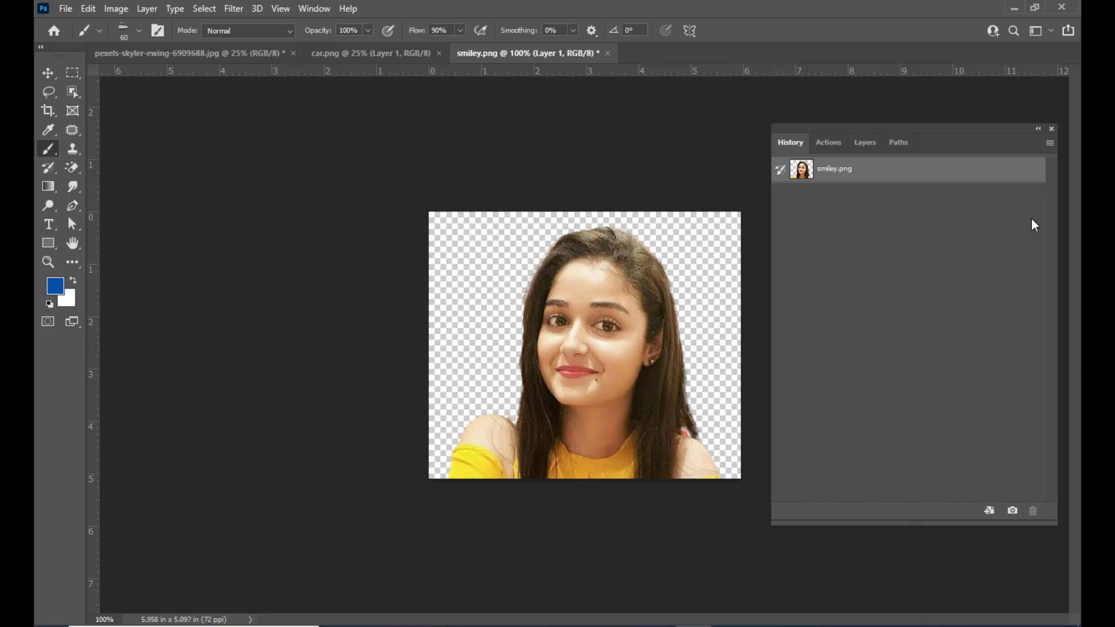
left_click(88, 9)
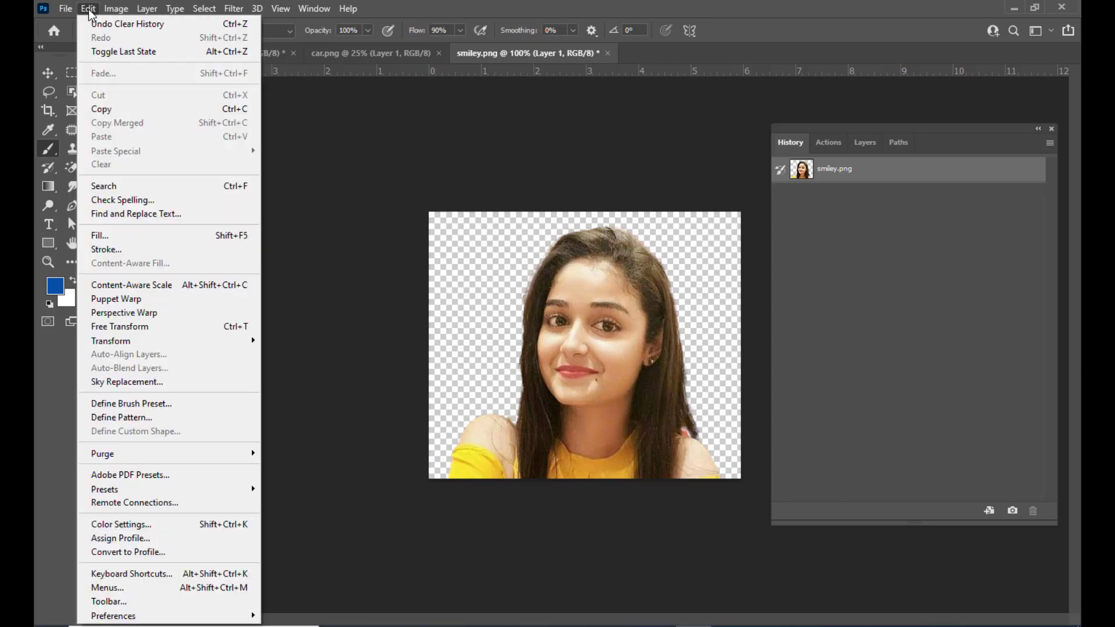
left_click(714, 5)
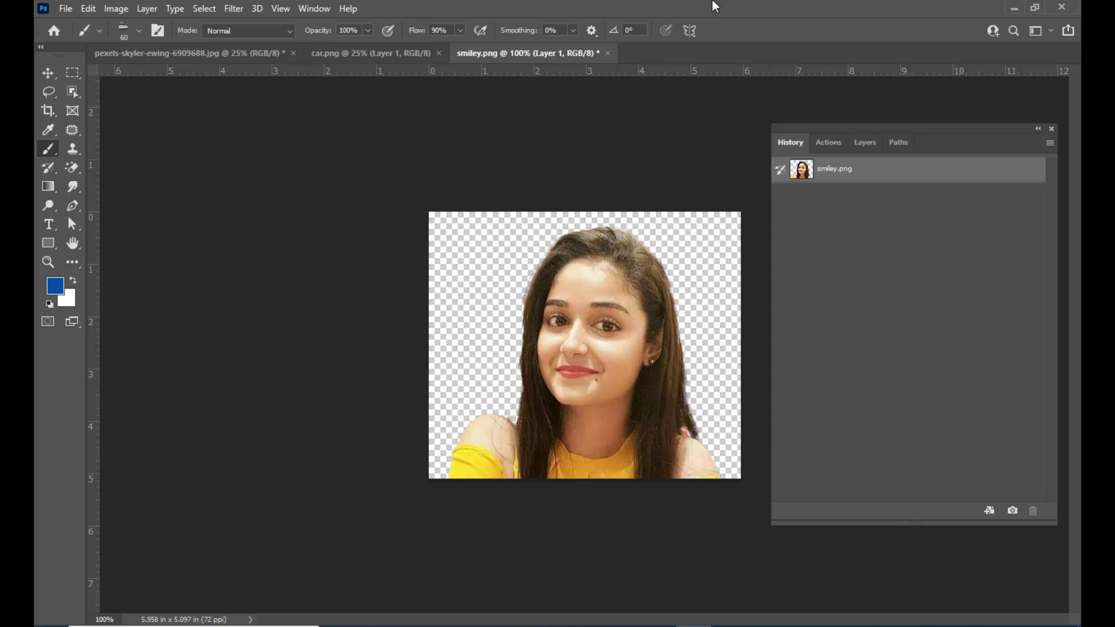
left_click_drag(781, 128, 770, 130)
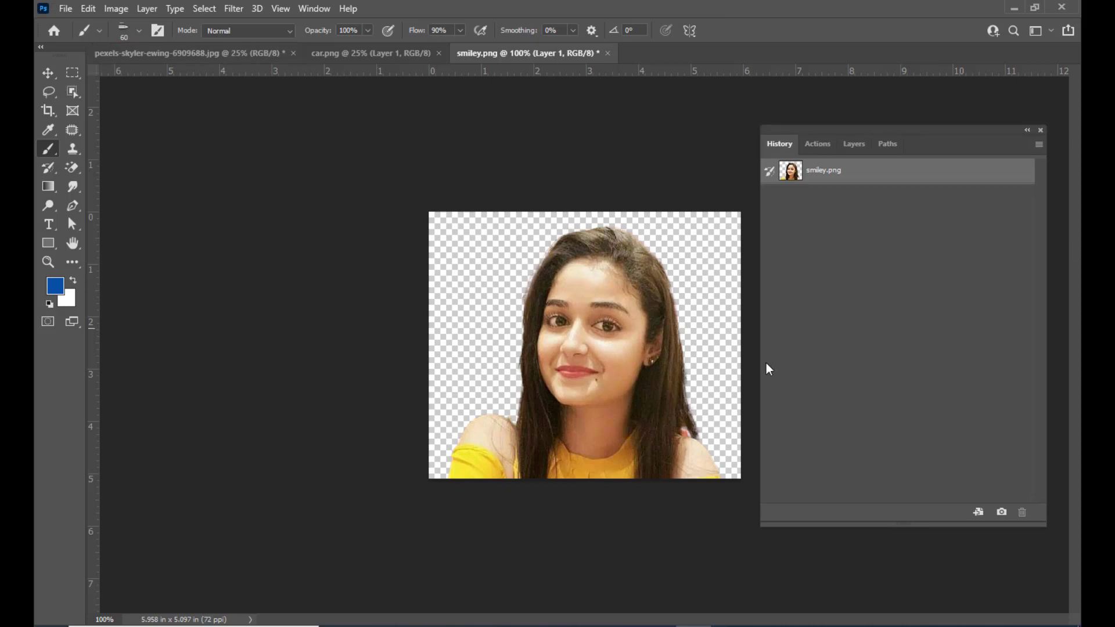
Apply the Extrude filter to the smiley.png portrait with blocks of 10 pixels, depth 30 and random depth
key("ctrl+plus")
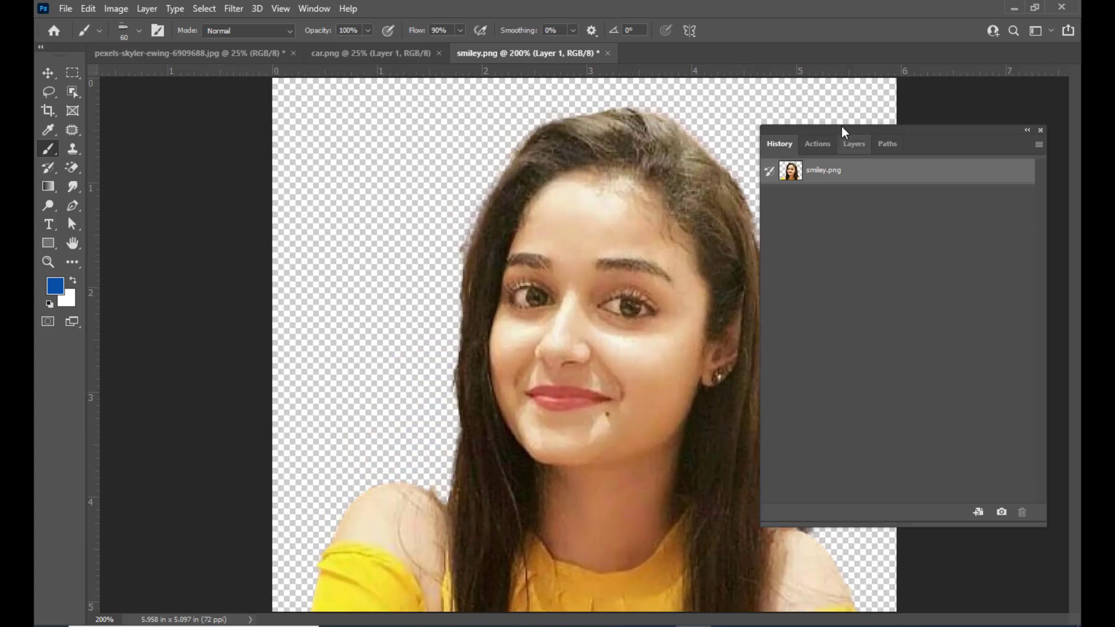
left_click_drag(821, 129, 839, 129)
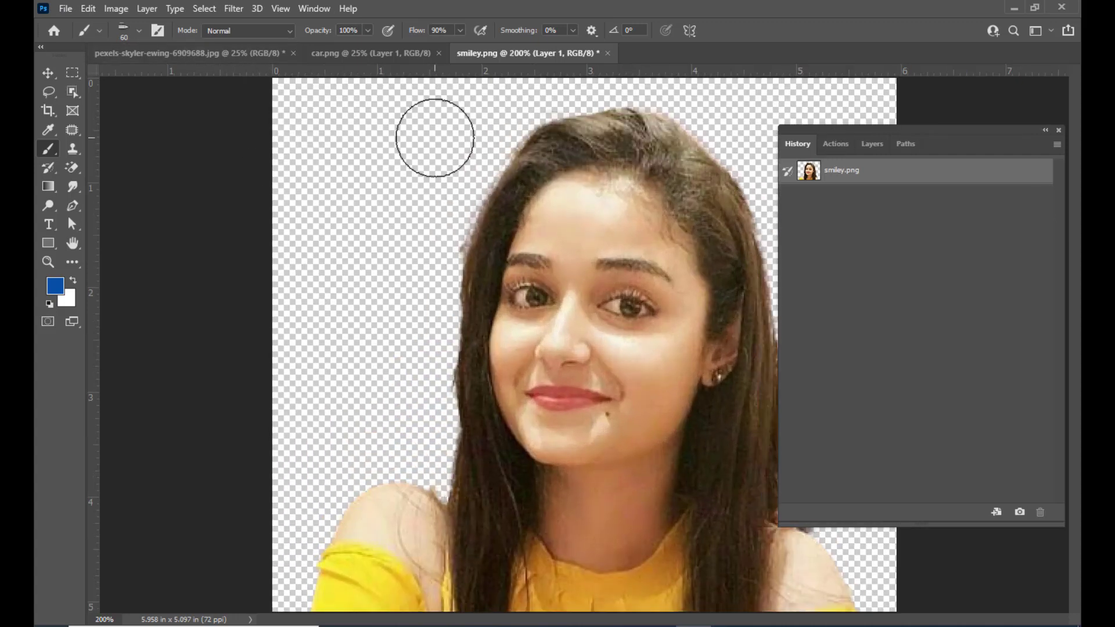
left_click(237, 10)
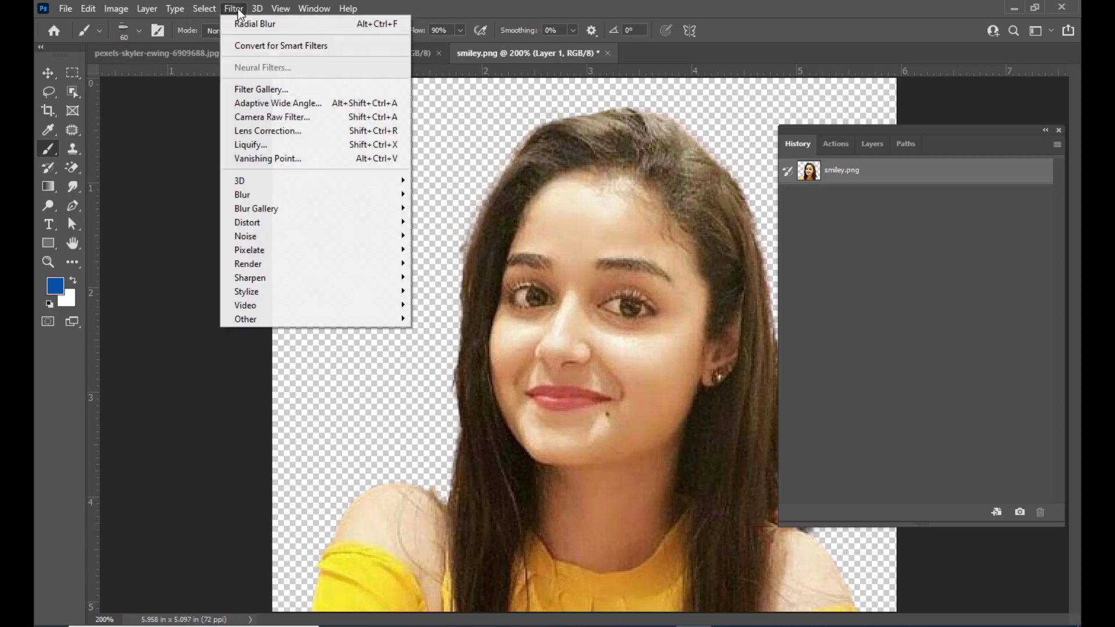
mouse_move(284, 296)
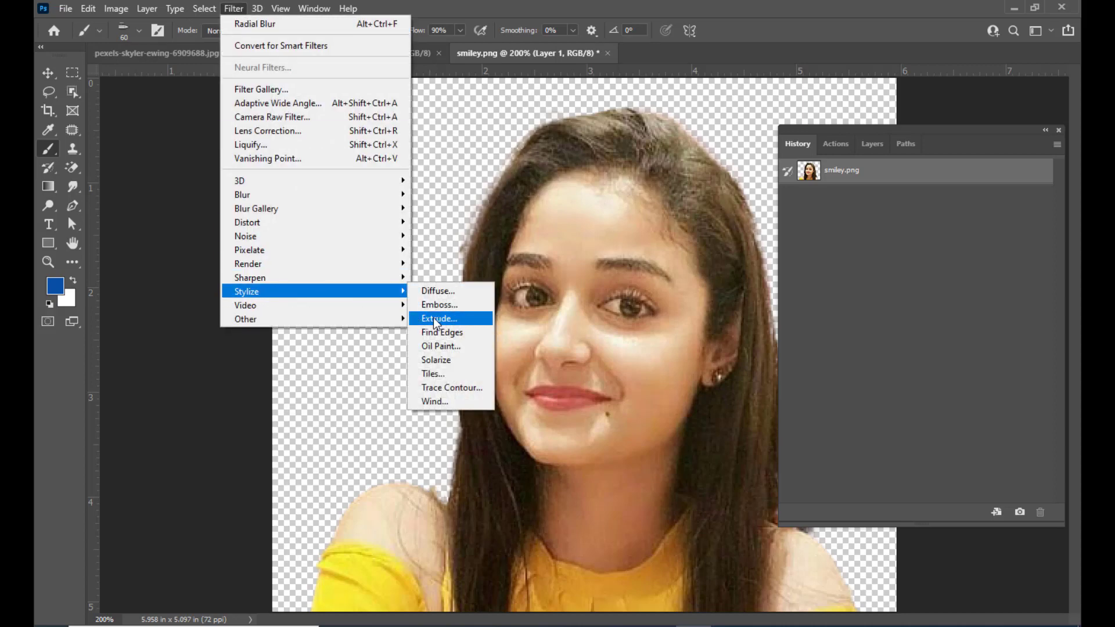
left_click(461, 319)
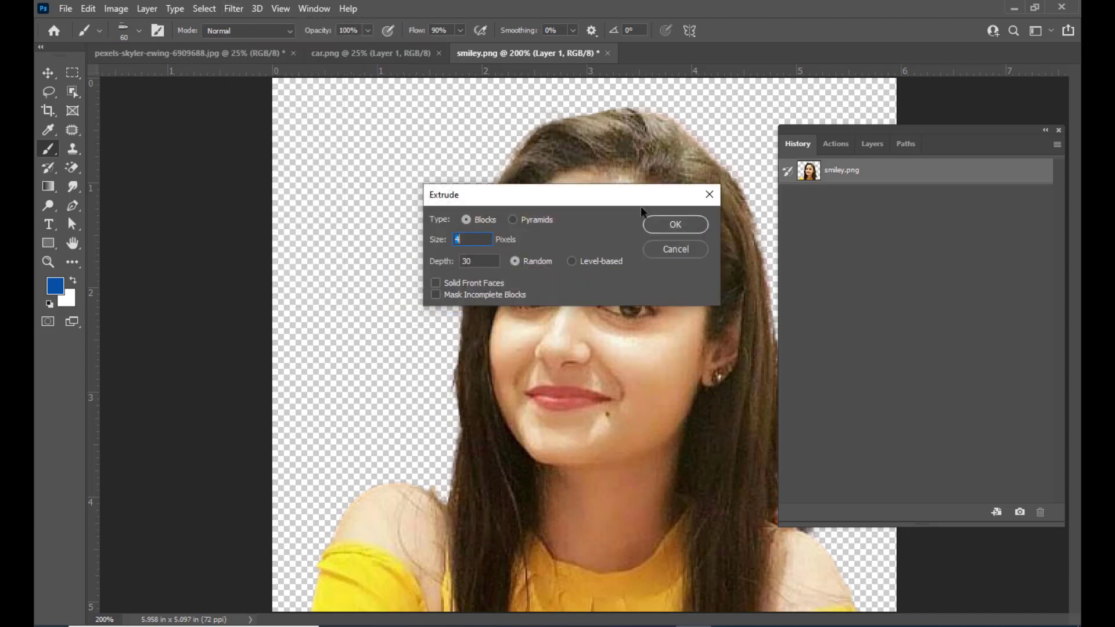
left_click_drag(549, 194, 850, 111)
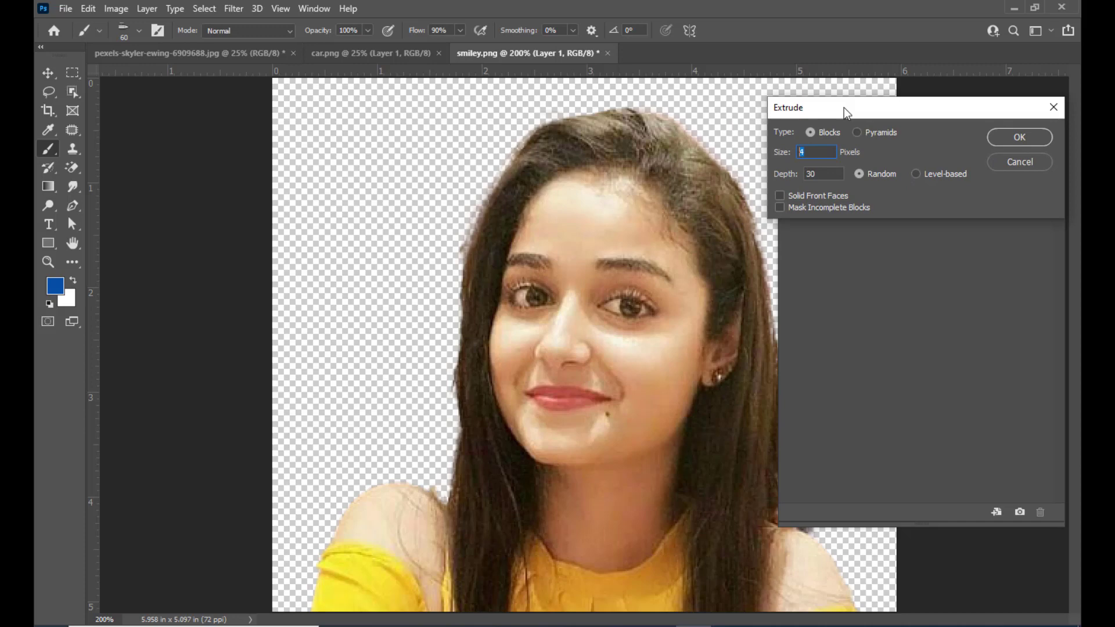
left_click_drag(845, 112, 826, 112)
type("10")
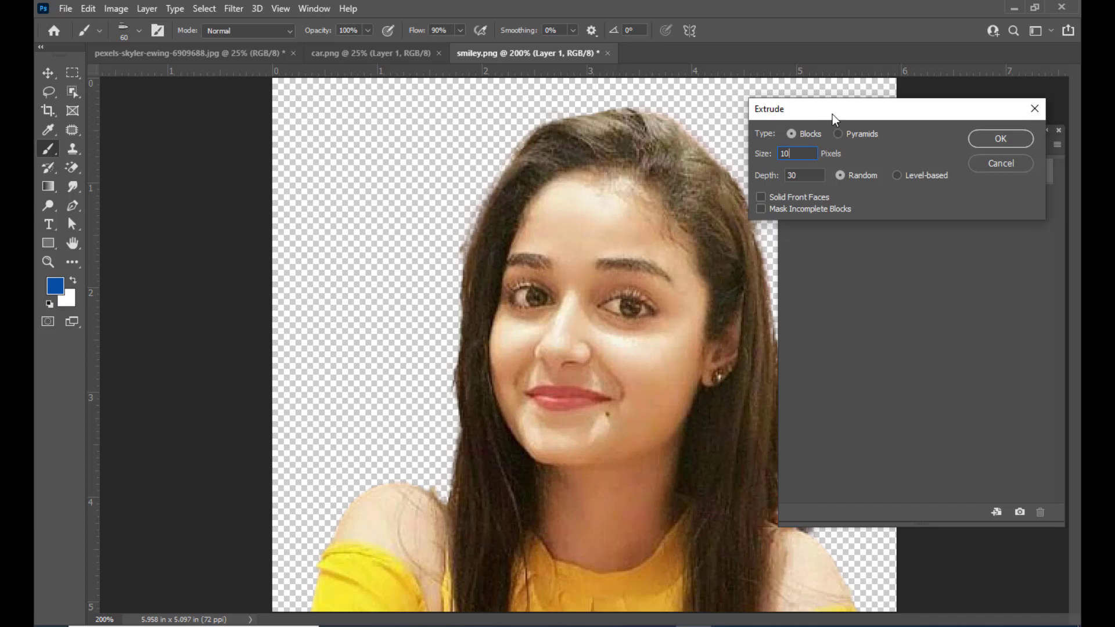
left_click_drag(833, 113, 808, 119)
left_click(971, 145)
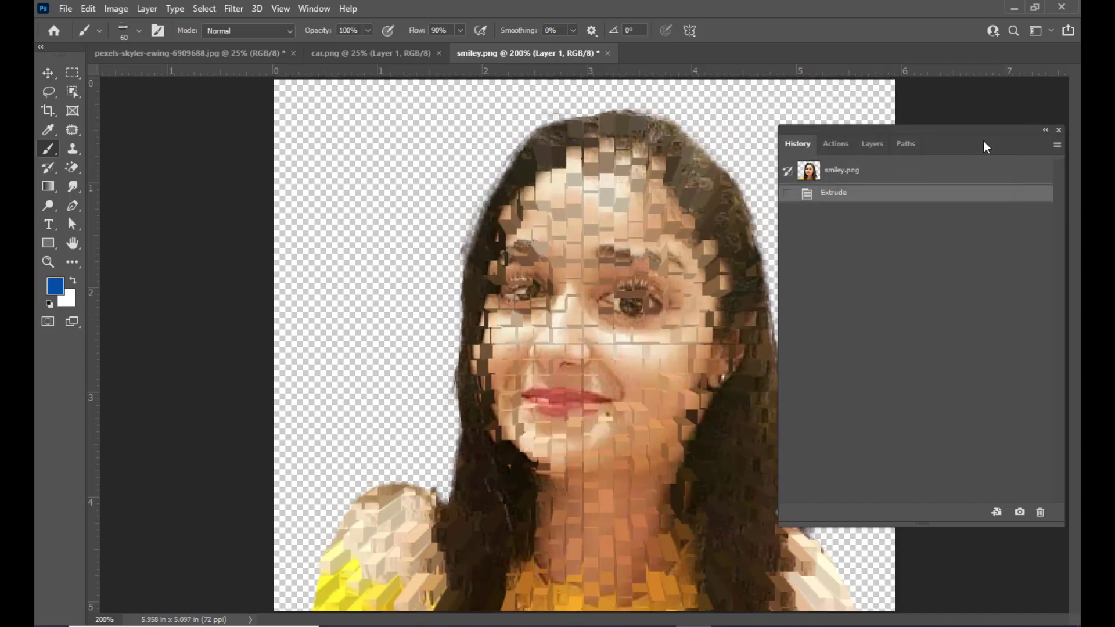
Apply the Twirl distortion to the extruded portrait with an angle of 135°
key("ctrl+minus")
left_click_drag(875, 133, 878, 125)
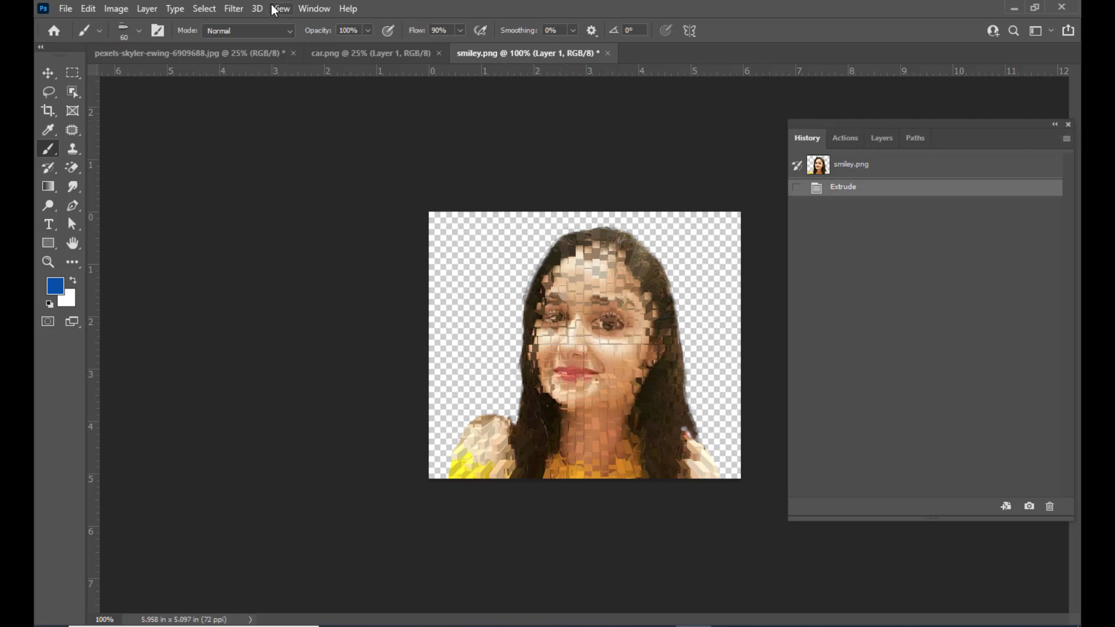
left_click(234, 8)
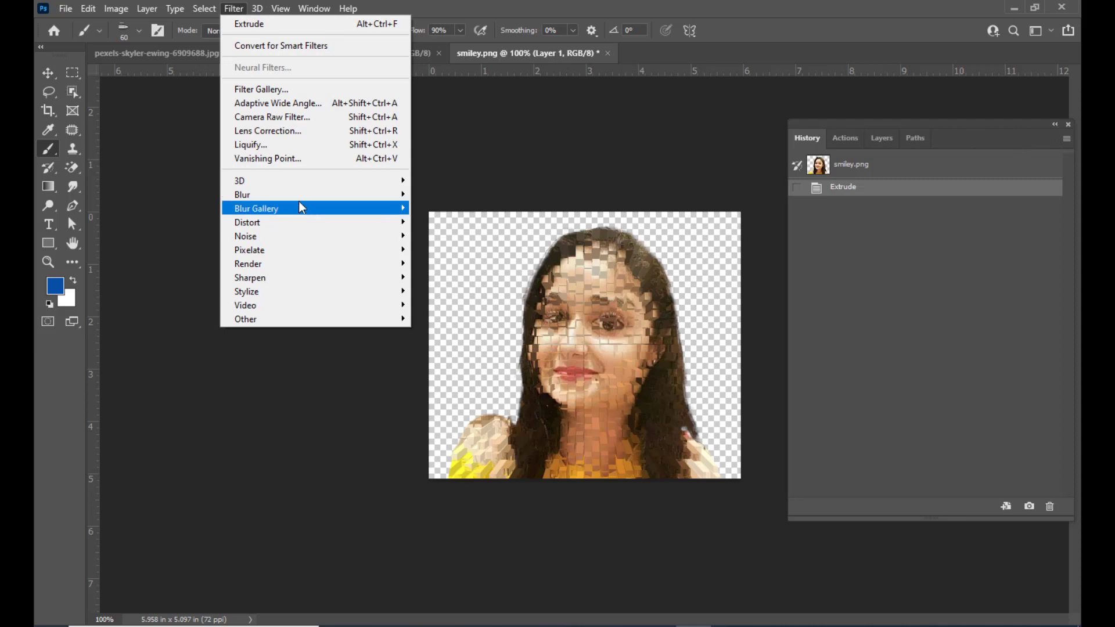
mouse_move(292, 205)
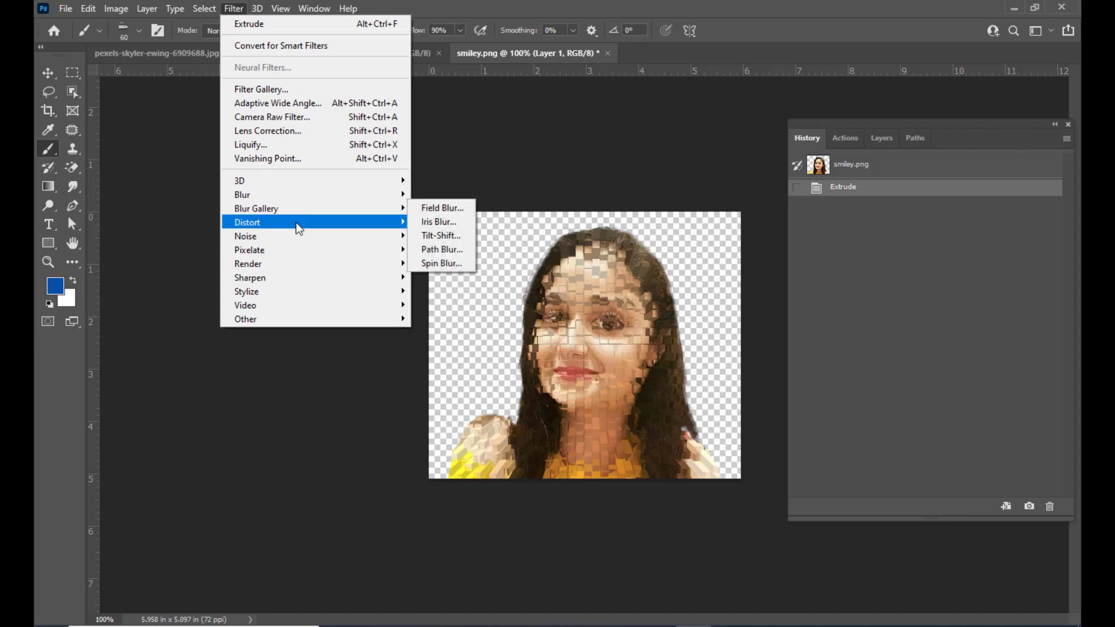
mouse_move(292, 226)
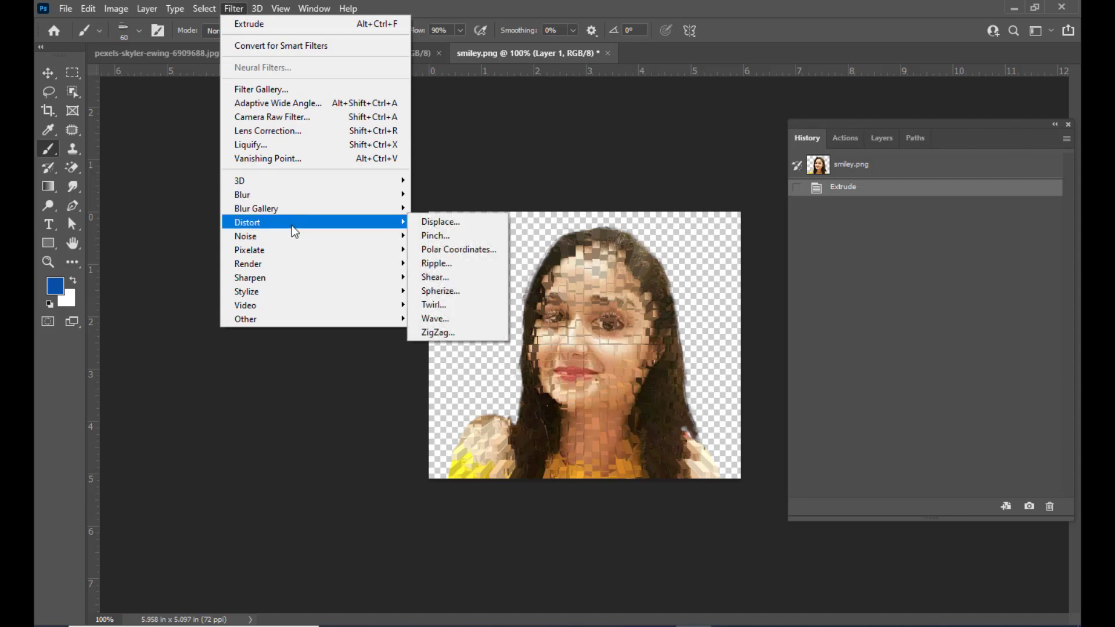
left_click(449, 306)
left_click_drag(663, 83, 764, 71)
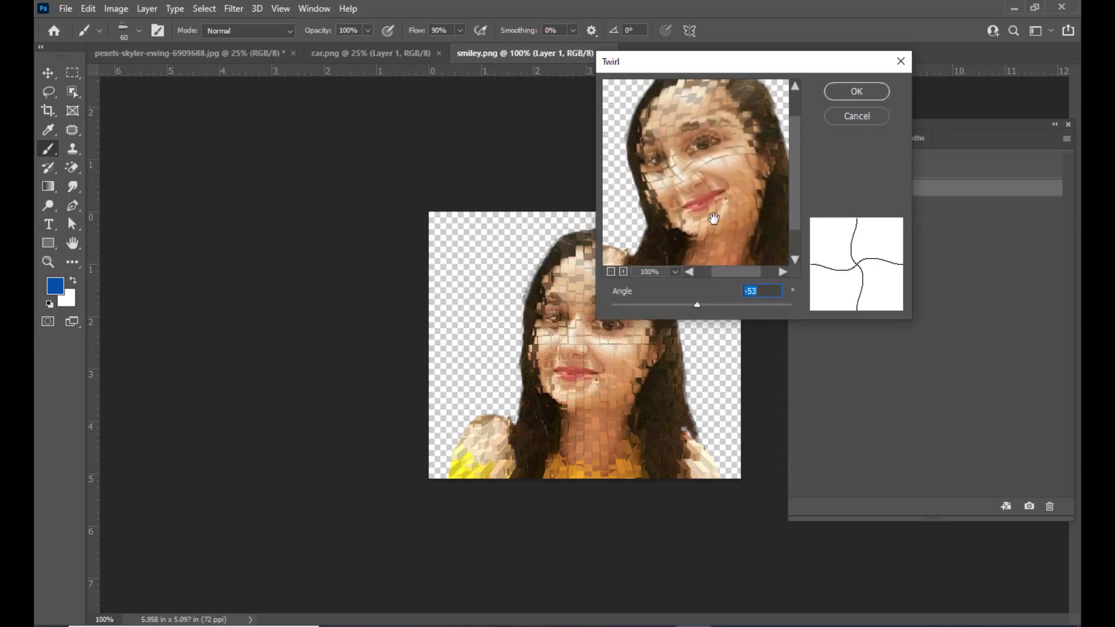
left_click_drag(696, 304, 717, 303)
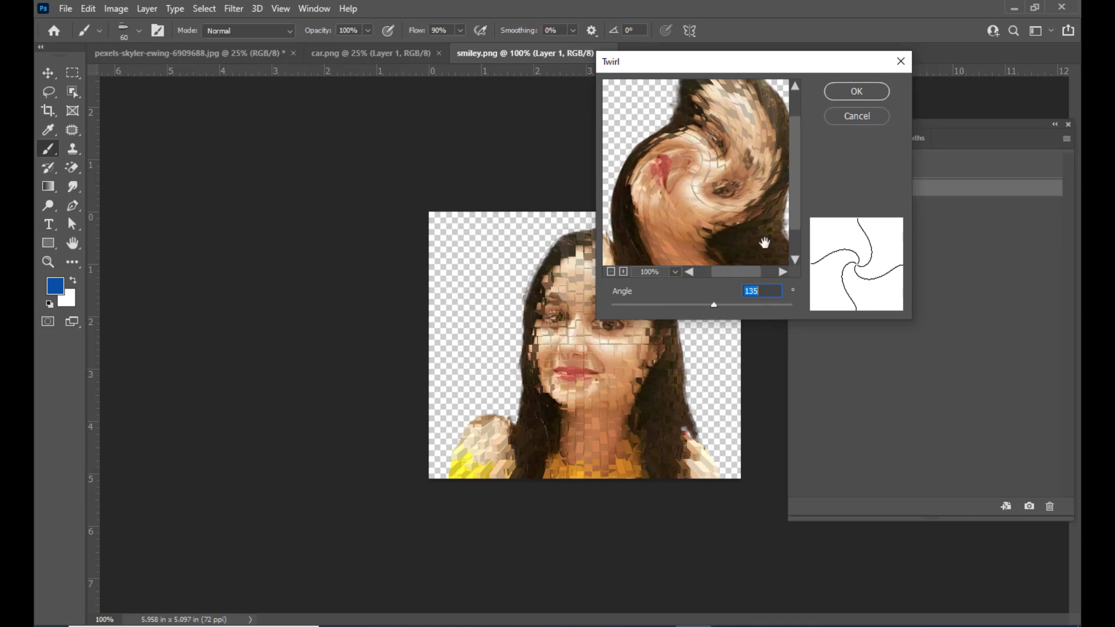
left_click(857, 92)
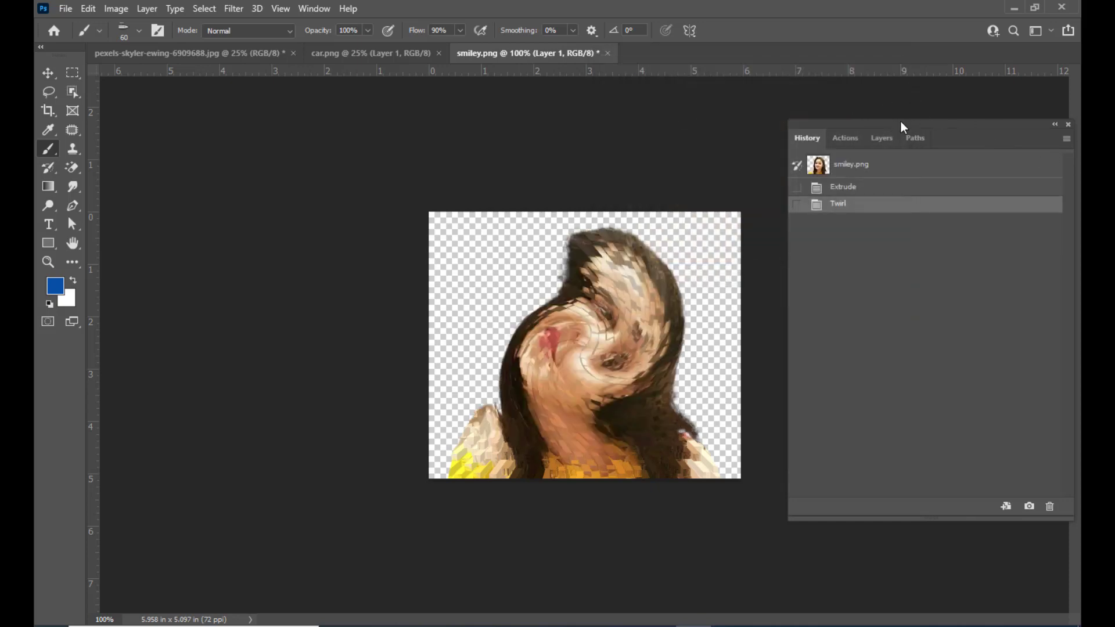
Step the image back through its history to the Extrude state and on to the original smiley.png state
left_click_drag(901, 121, 885, 123)
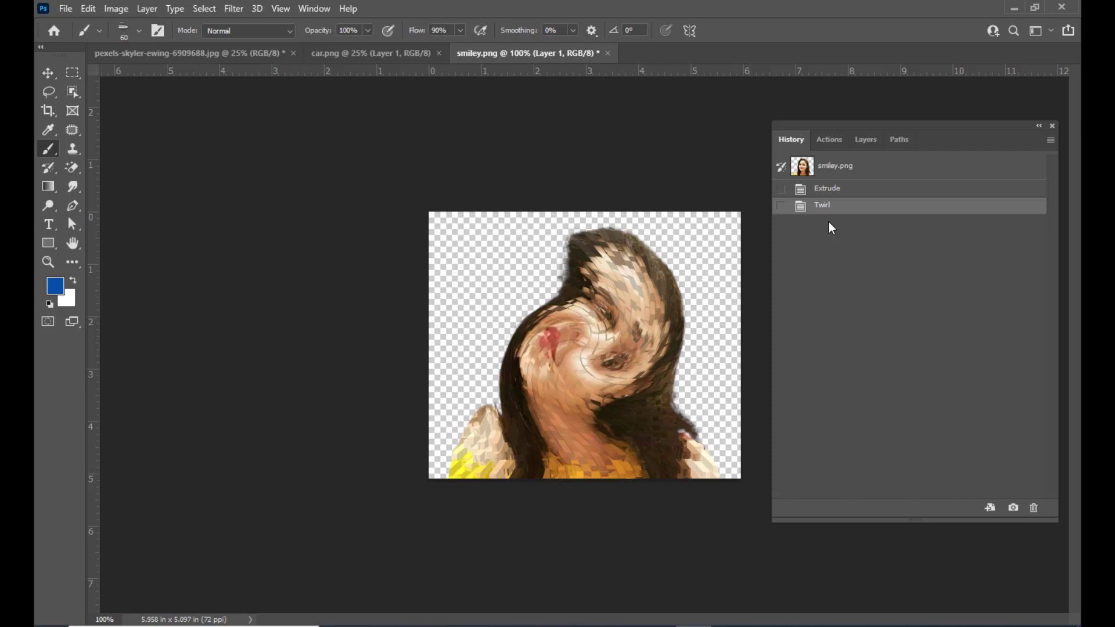
left_click(843, 192)
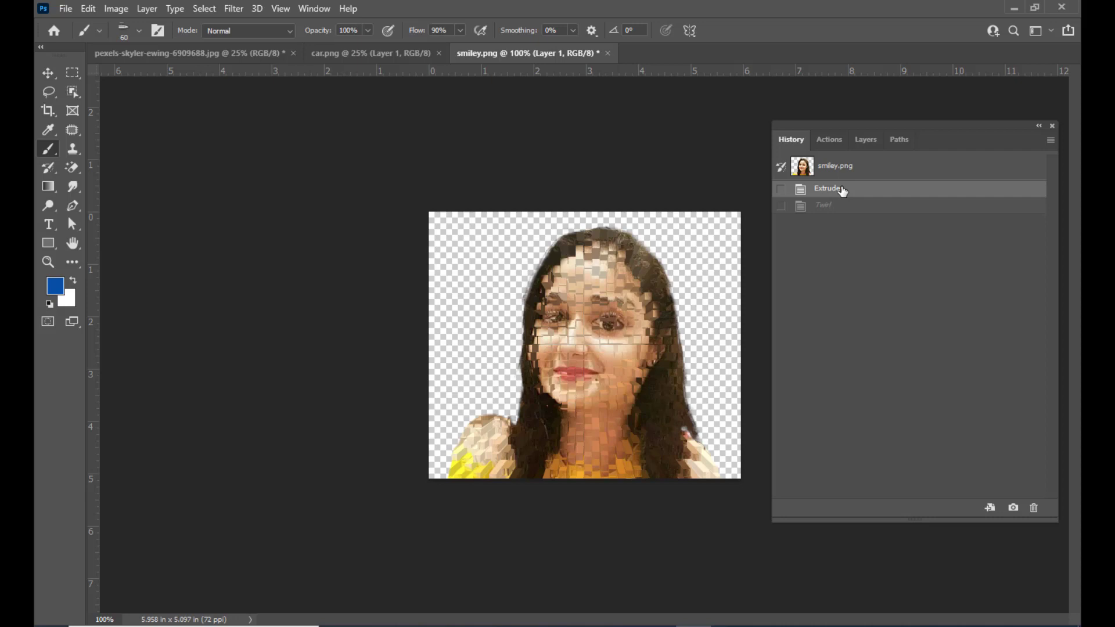
left_click(850, 168)
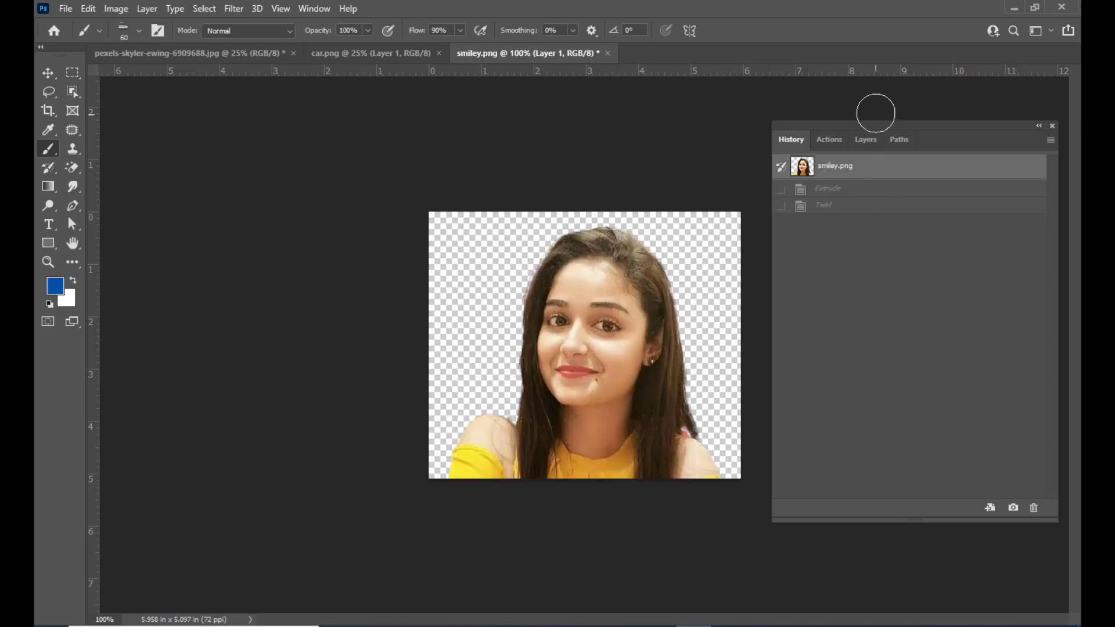
left_click_drag(871, 122, 877, 120)
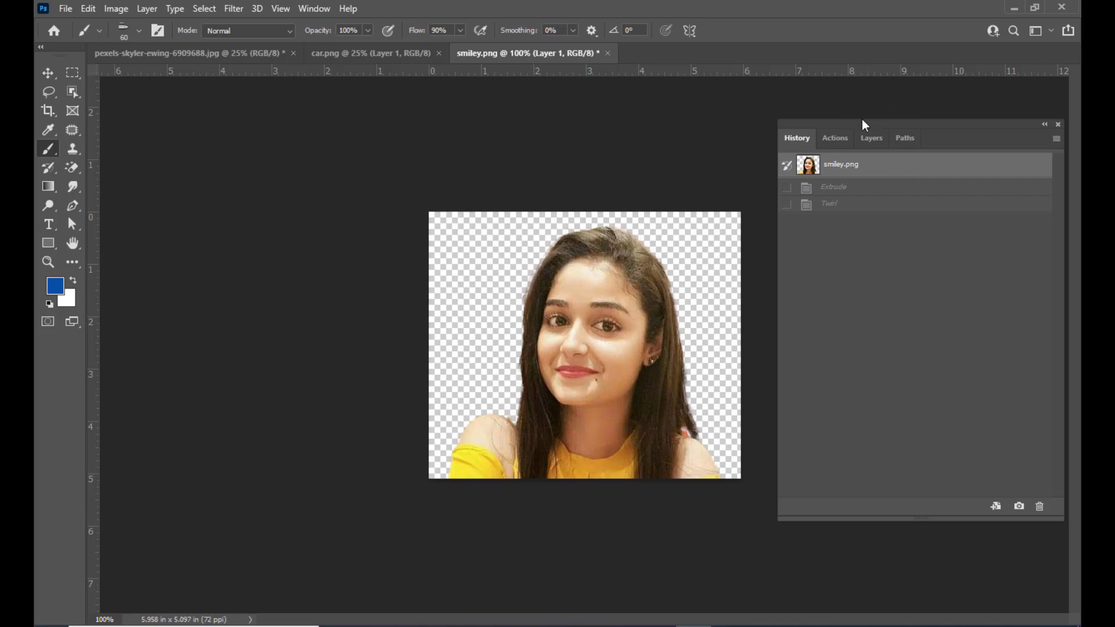
Step forward through the Extrude and Twirl history states, then compare the original image with the Twirl state
left_click_drag(862, 120, 841, 123)
left_click(842, 199)
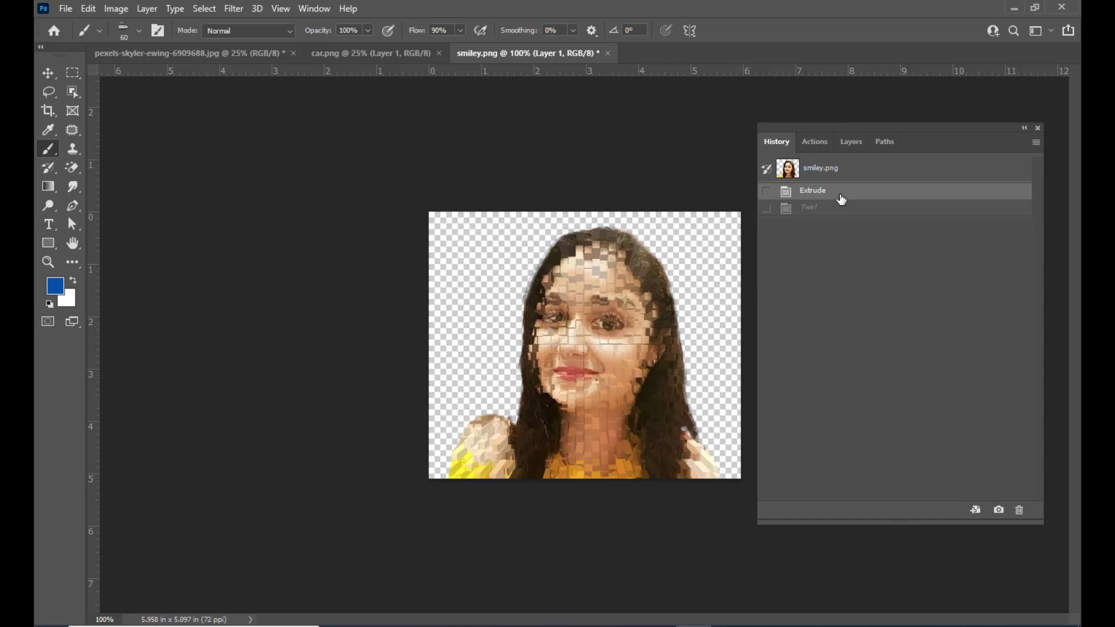
left_click(821, 210)
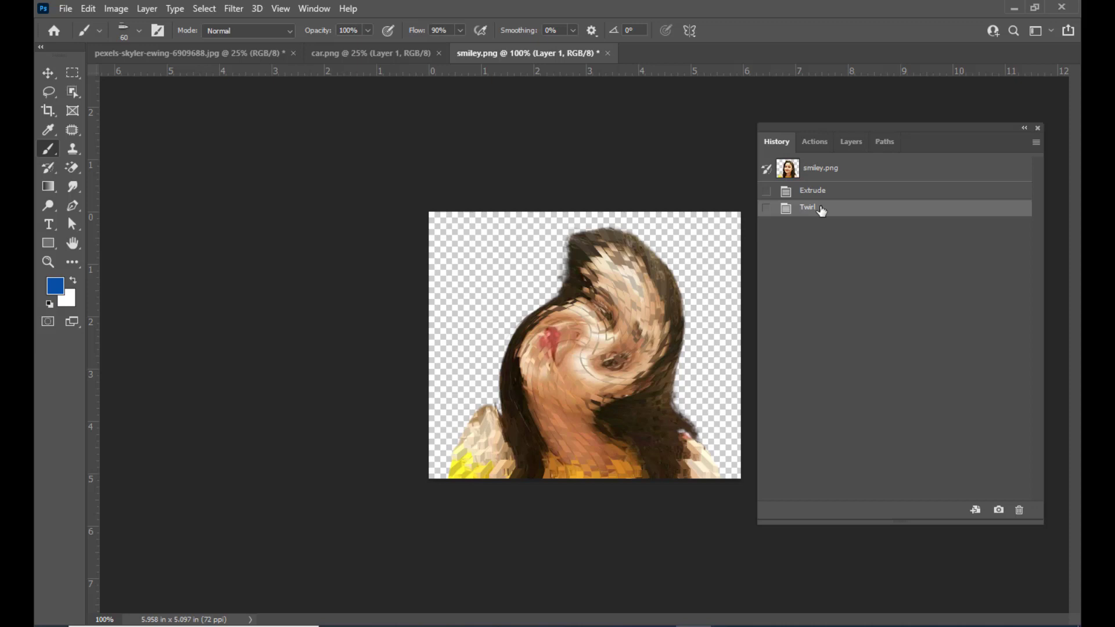
left_click_drag(816, 126, 821, 125)
left_click(834, 170)
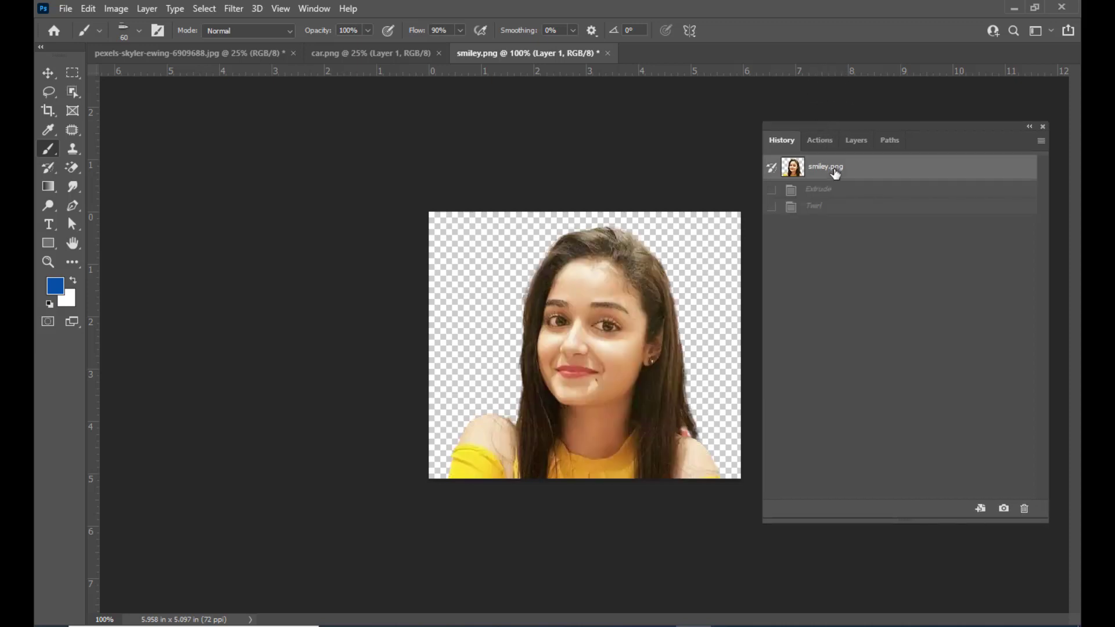
left_click(840, 207)
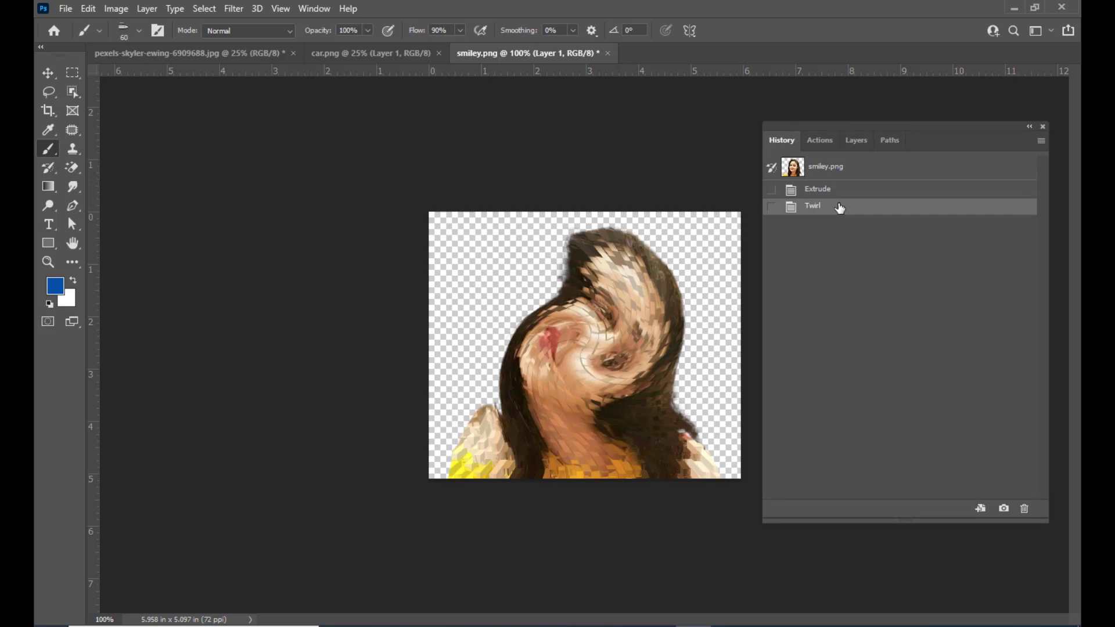
Apply a Radial Blur to the twirled portrait with amount 100, Zoom method and Best quality
left_click(231, 9)
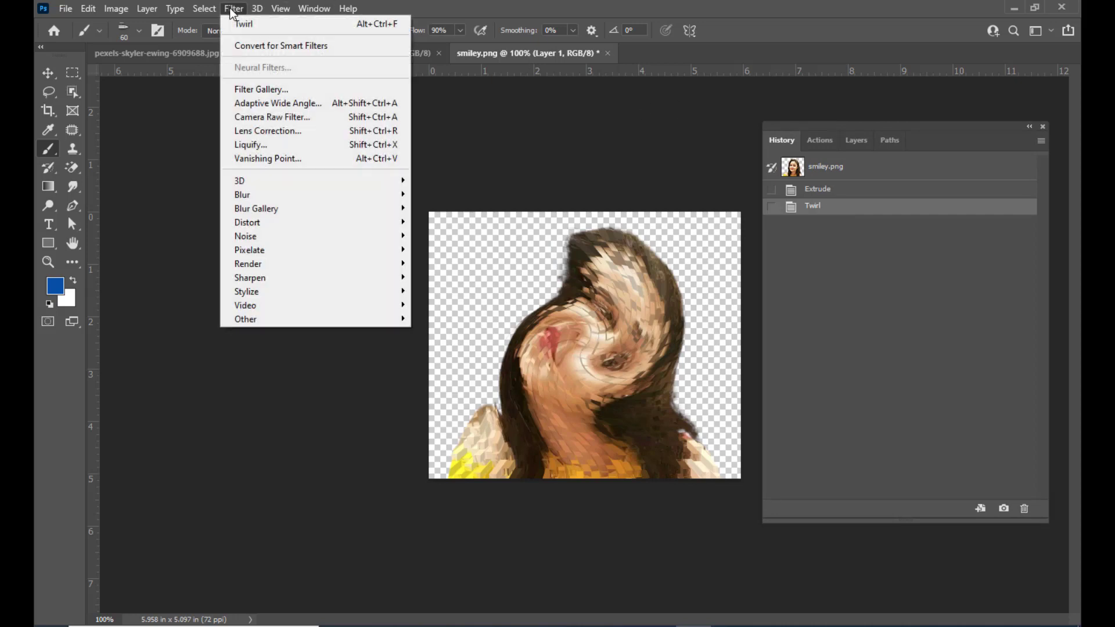
mouse_move(280, 195)
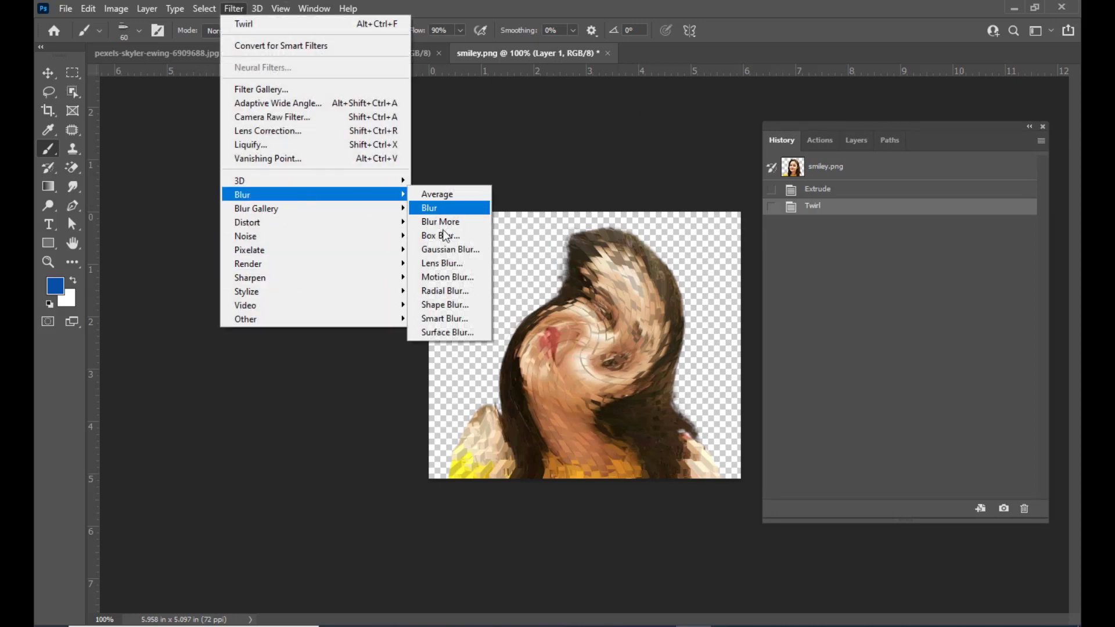
left_click(447, 293)
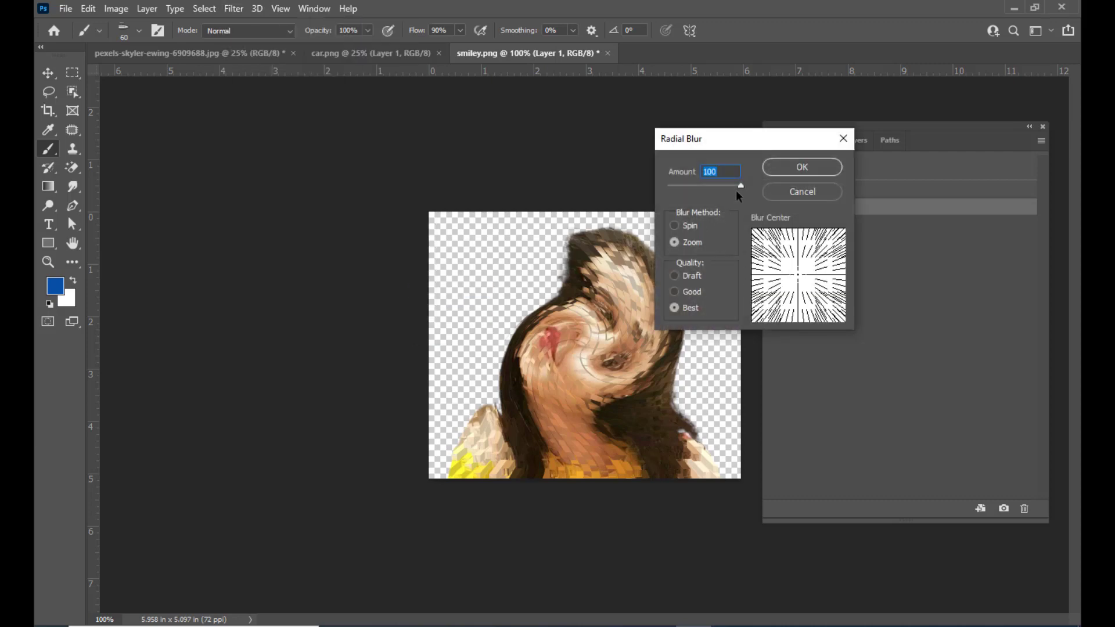
left_click(813, 164)
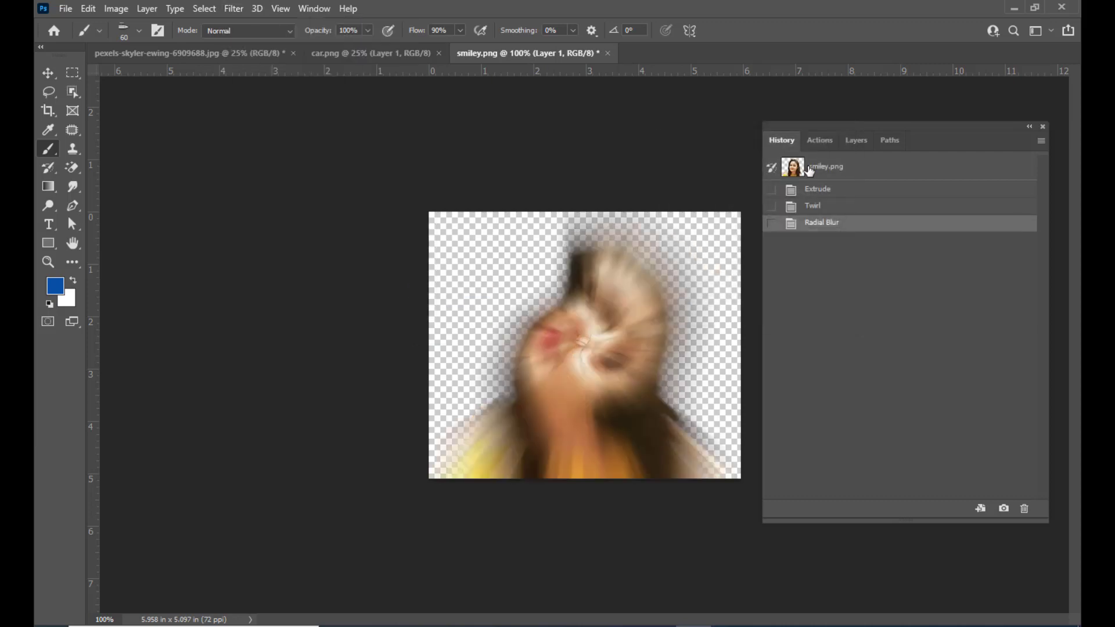
left_click_drag(826, 125, 854, 124)
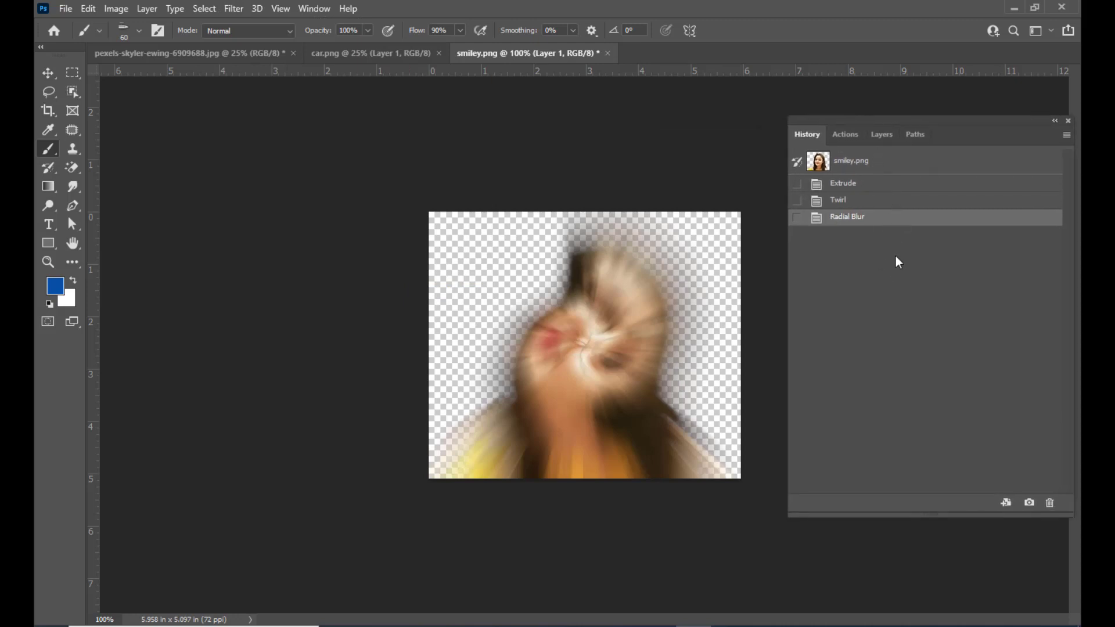
Return the blurred portrait to its original history state and step forward through Extrude to Twirl
left_click(879, 166)
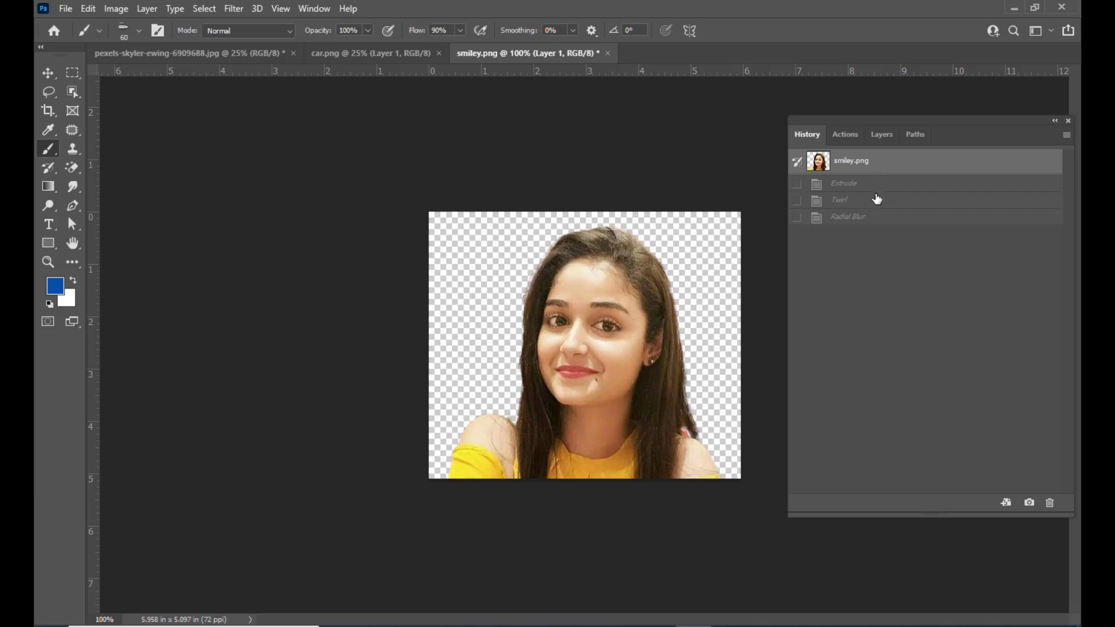
left_click(877, 185)
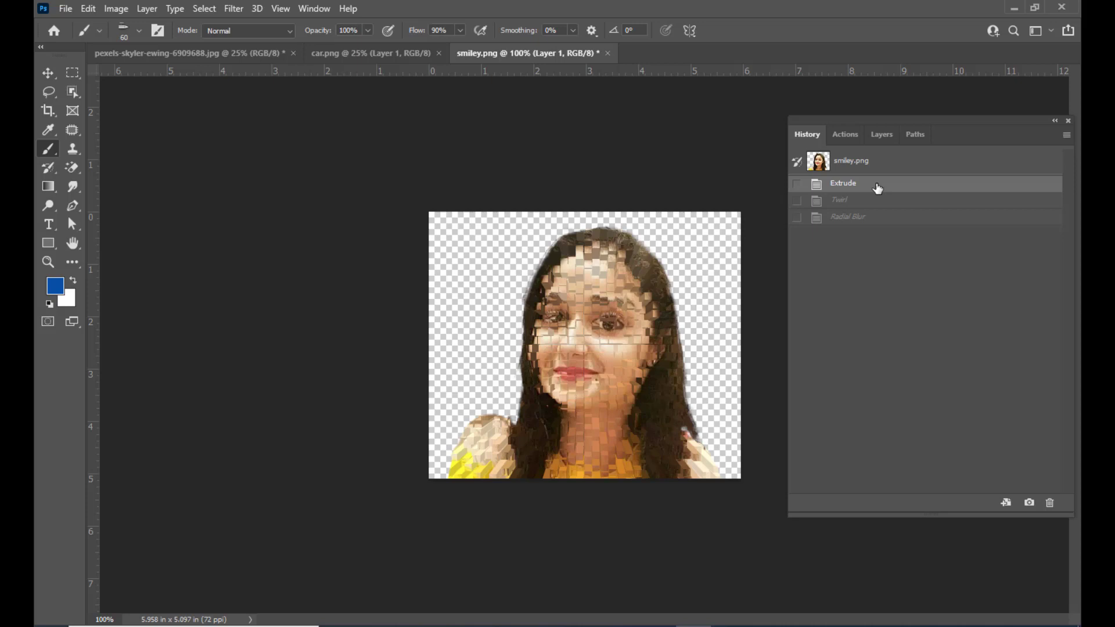
left_click(872, 200)
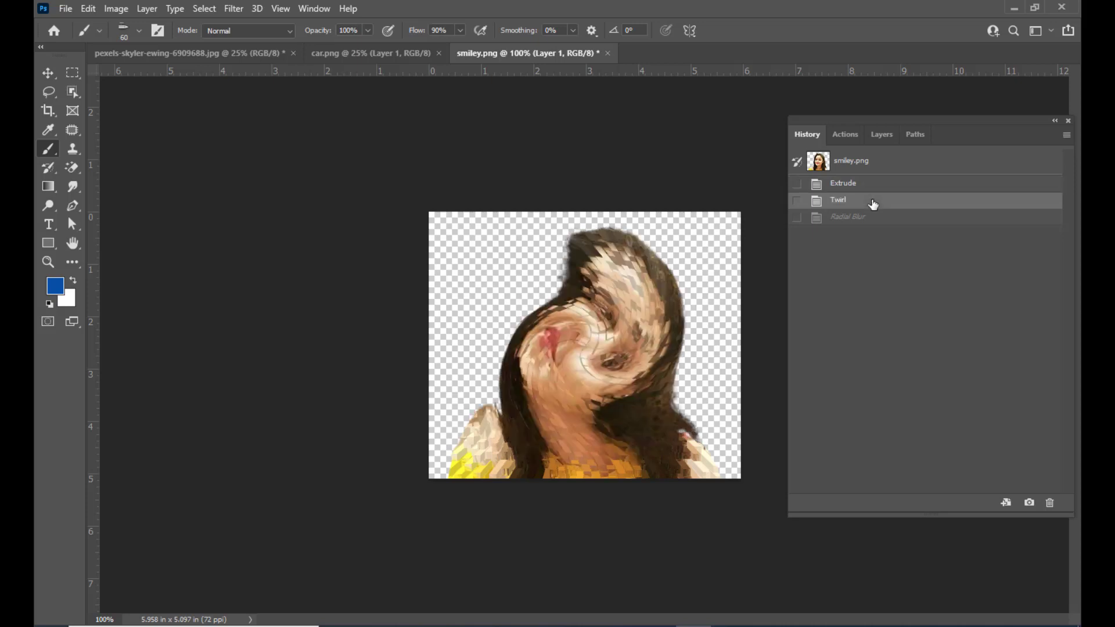
Step the portrait from Radial Blur back through Twirl and Extrude to the original, and return it to Radial Blur
left_click(864, 217)
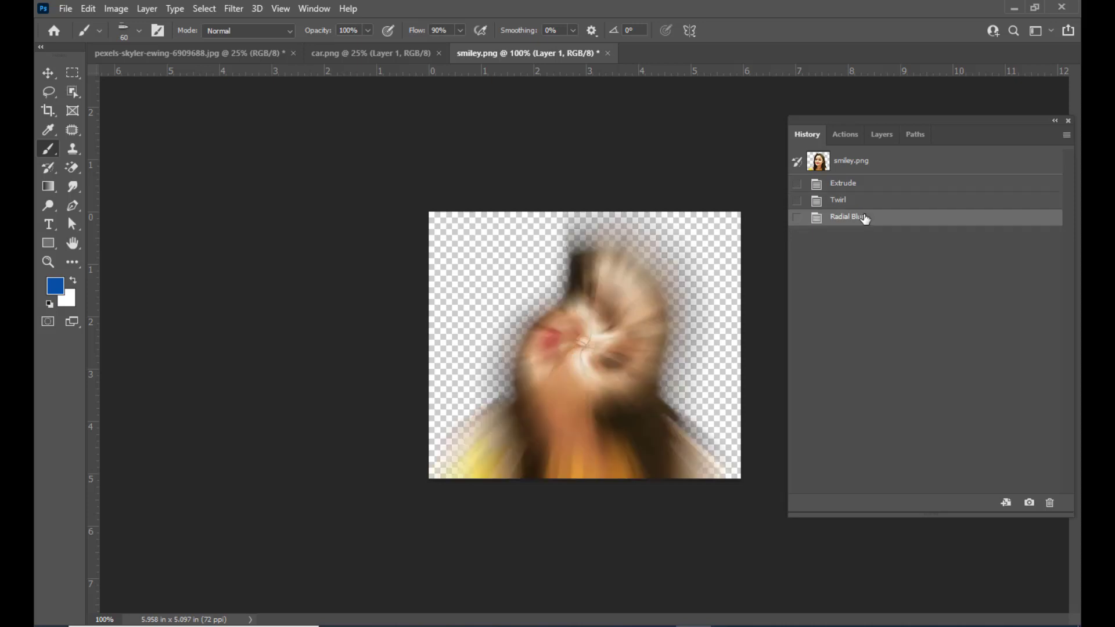
left_click(862, 201)
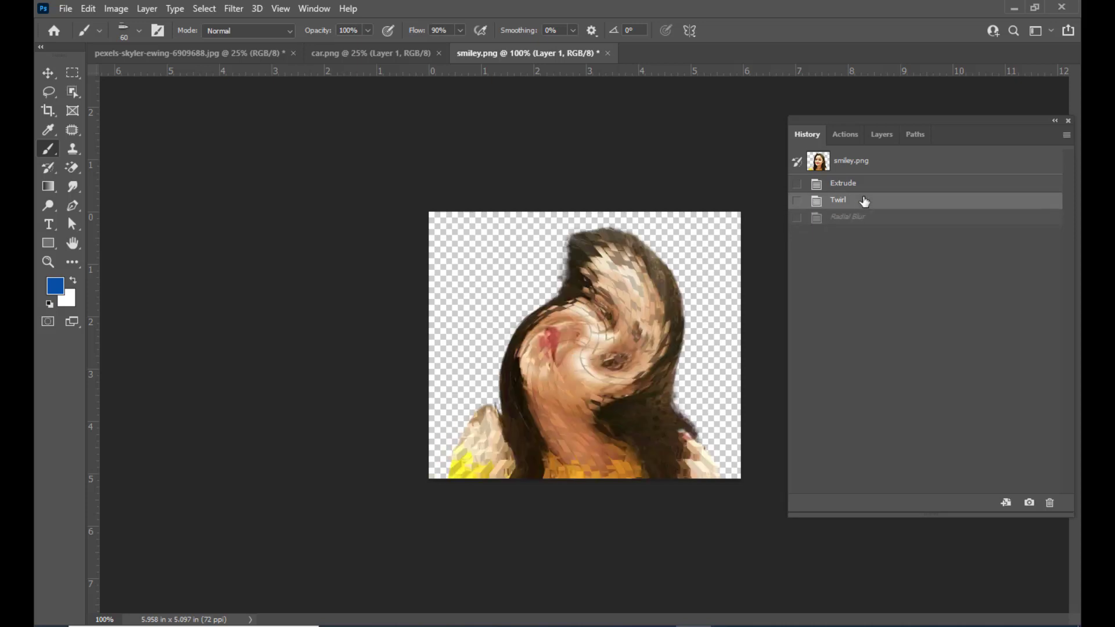
left_click(869, 184)
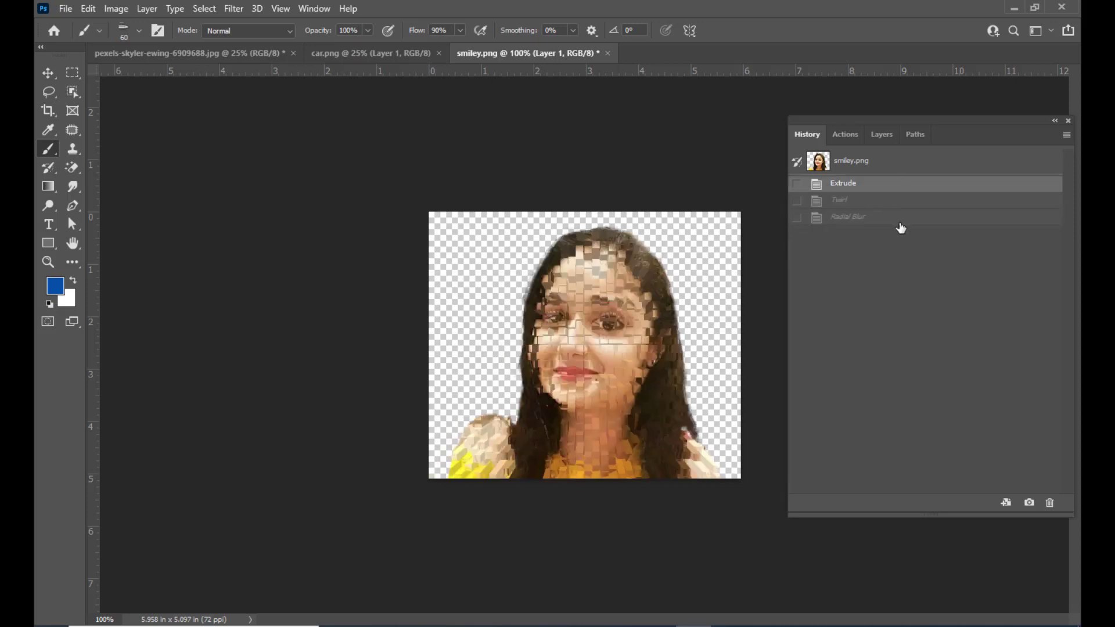
left_click(883, 166)
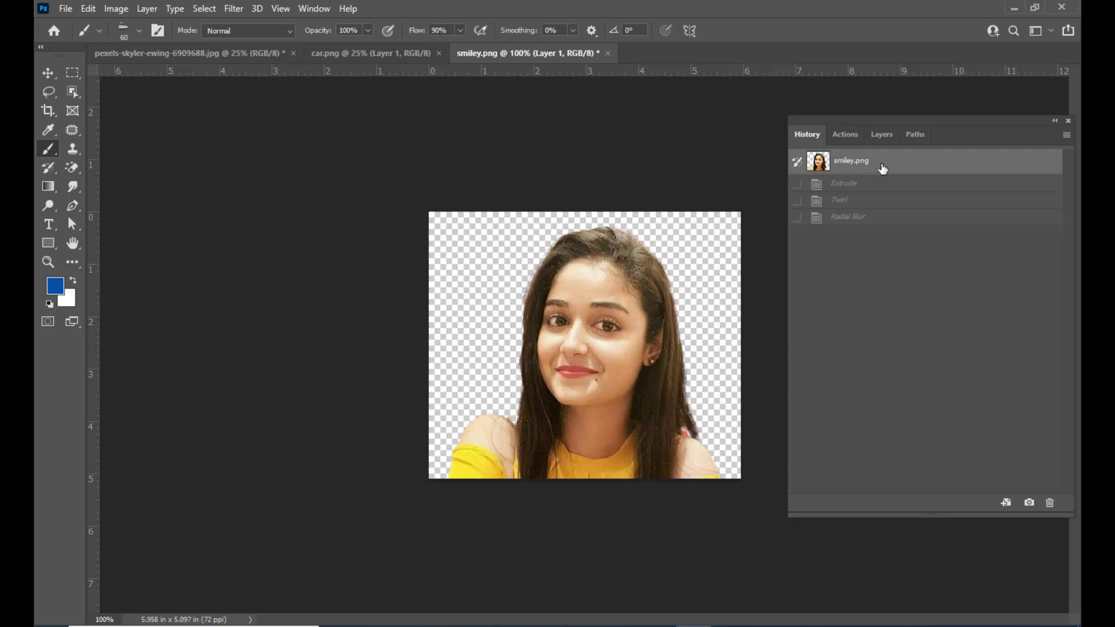
left_click(852, 215)
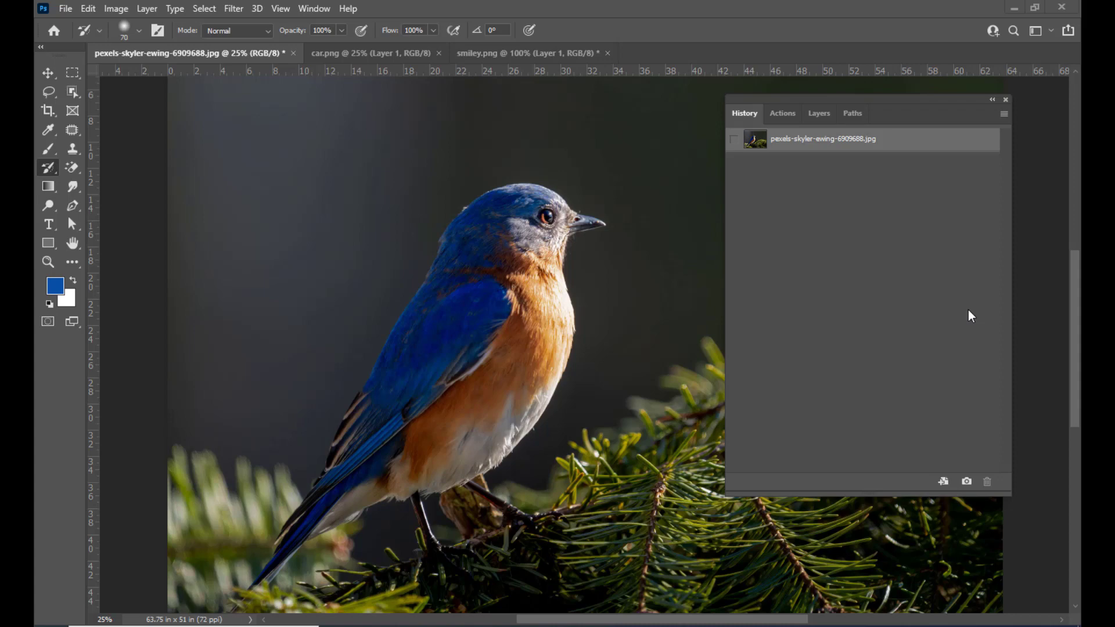
Show the bird photo's layers and set up the Brush tool with the Soft Round preset
left_click(820, 113)
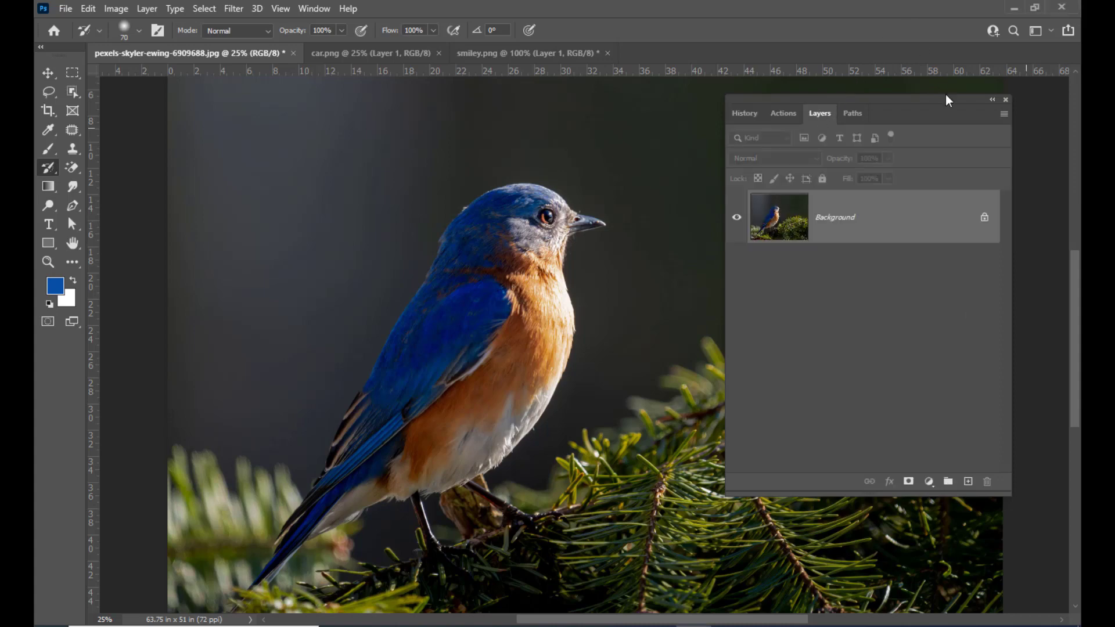
mouse_move(830, 100)
left_mouse_down()
mouse_move(842, 97)
mouse_move(815, 109)
mouse_move(839, 117)
left_mouse_up()
left_click(44, 152)
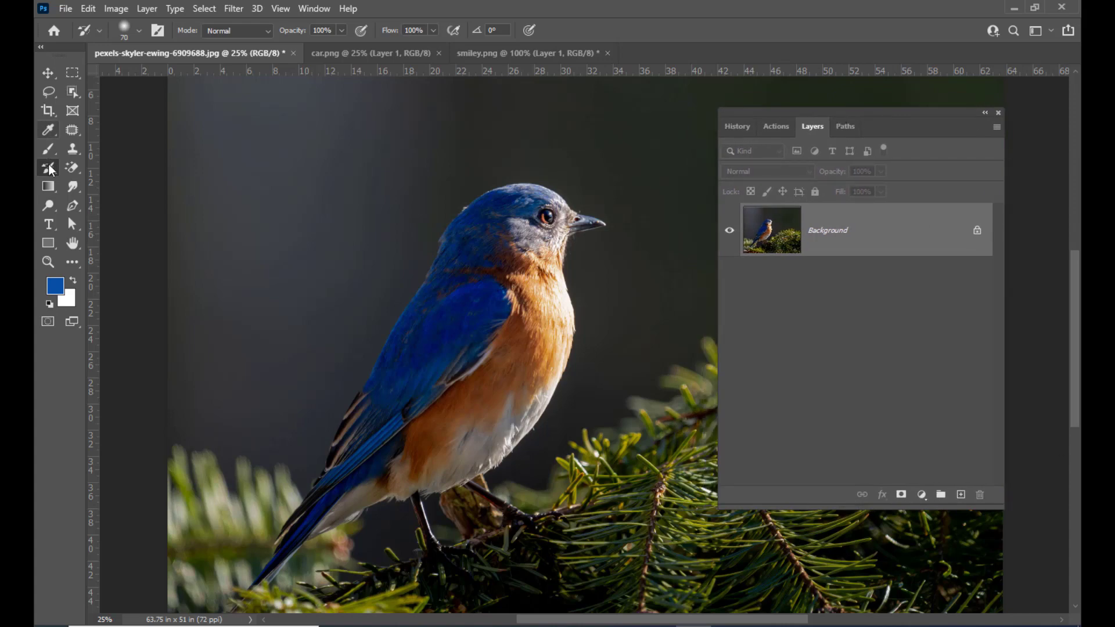
right_click(44, 152)
left_click(111, 150)
left_click(138, 31)
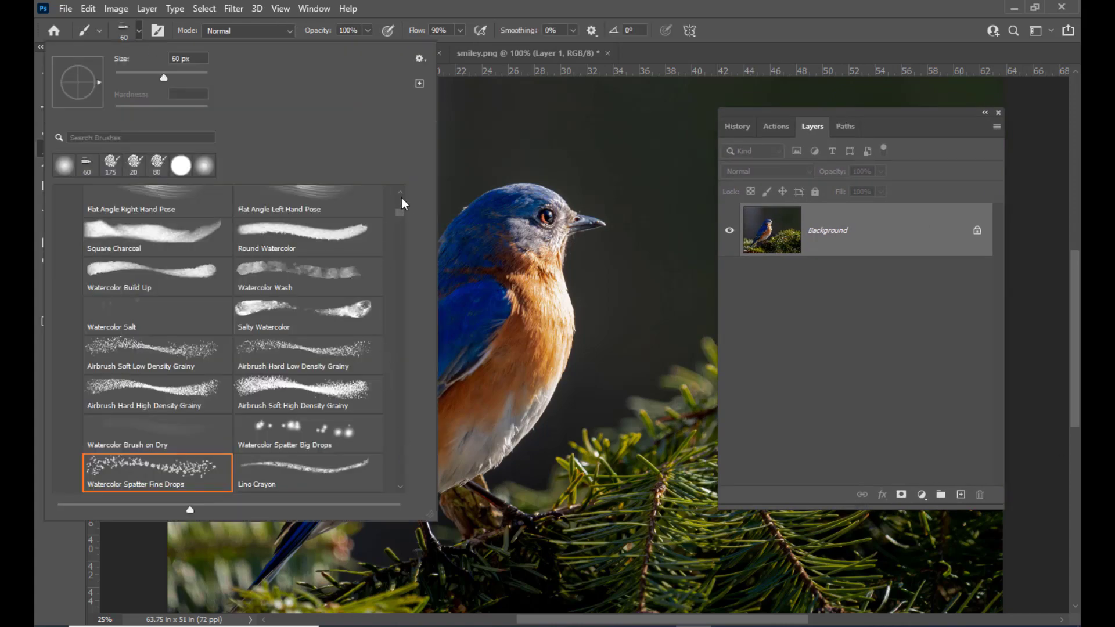
scroll(398, 198, "up", 10)
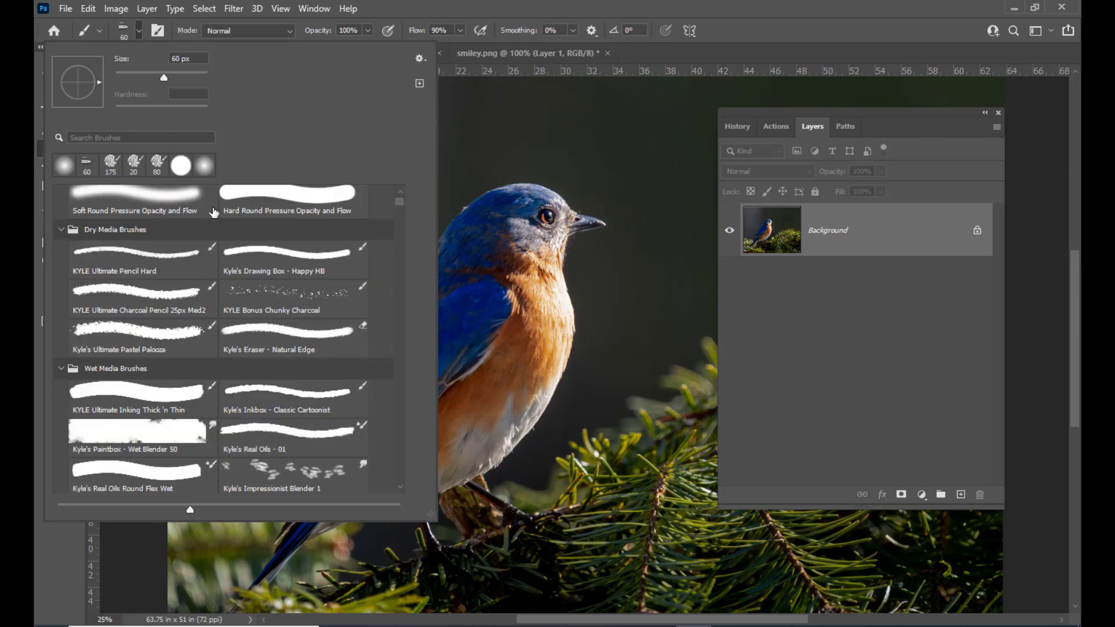
scroll(400, 200, "up", 3)
left_click(142, 235)
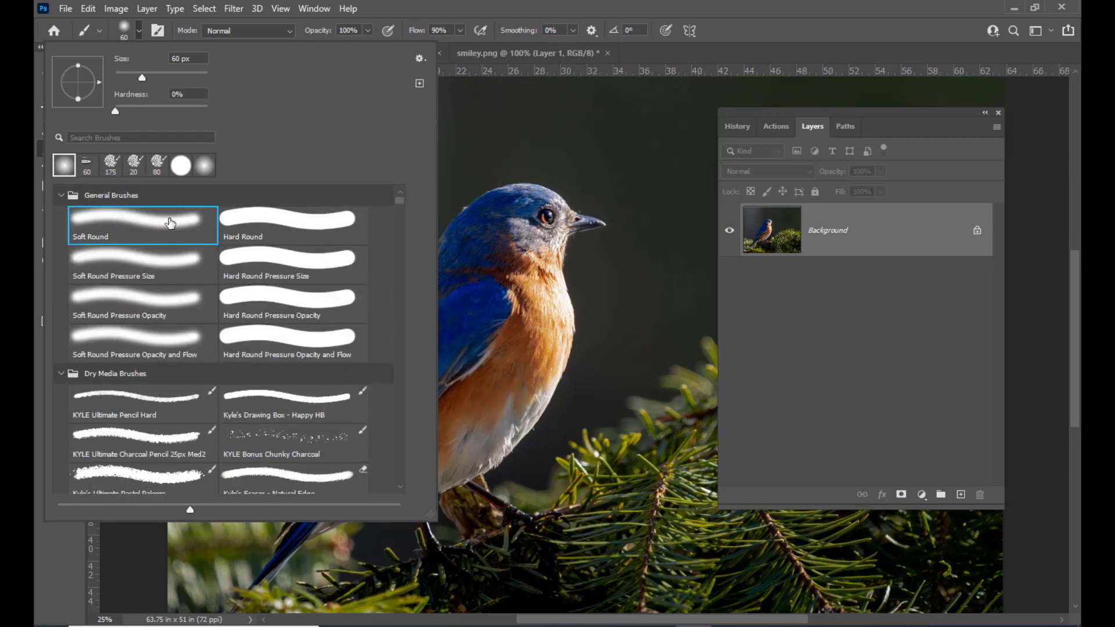
left_click(719, 5)
left_click_drag(778, 114, 757, 110)
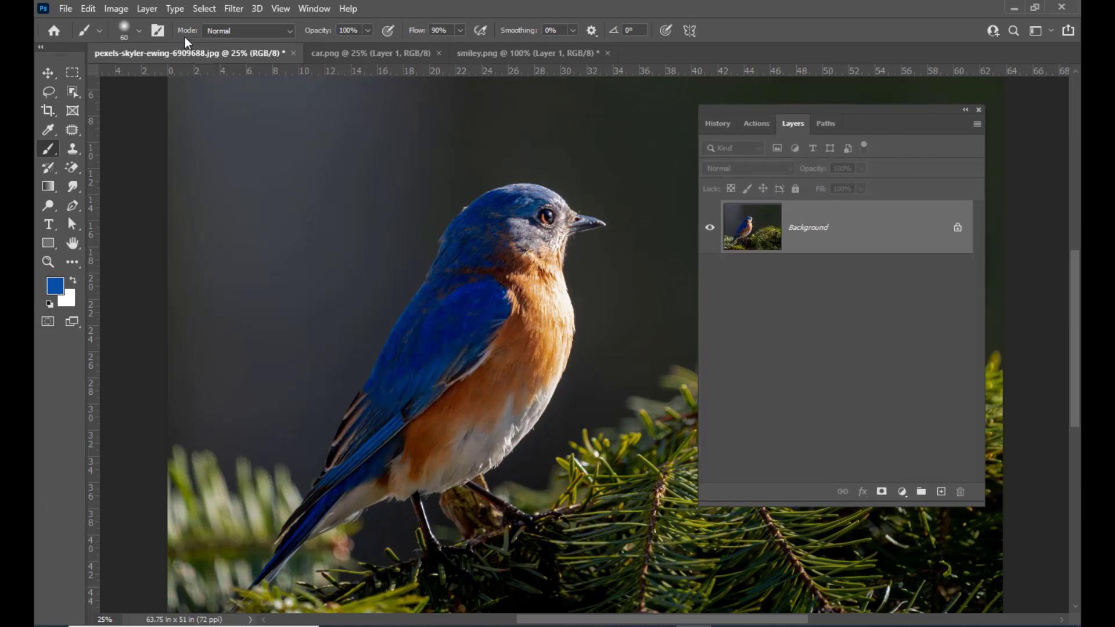
Set the brush's blending mode to Color and enlarge the brush to 300 px
left_click(260, 31)
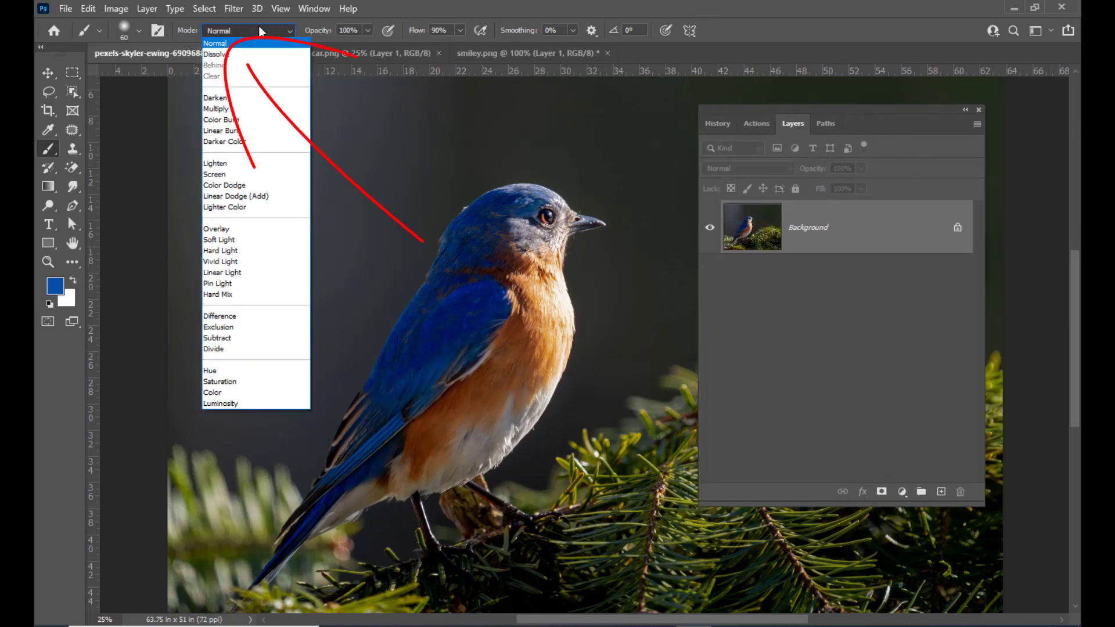
left_click(215, 392)
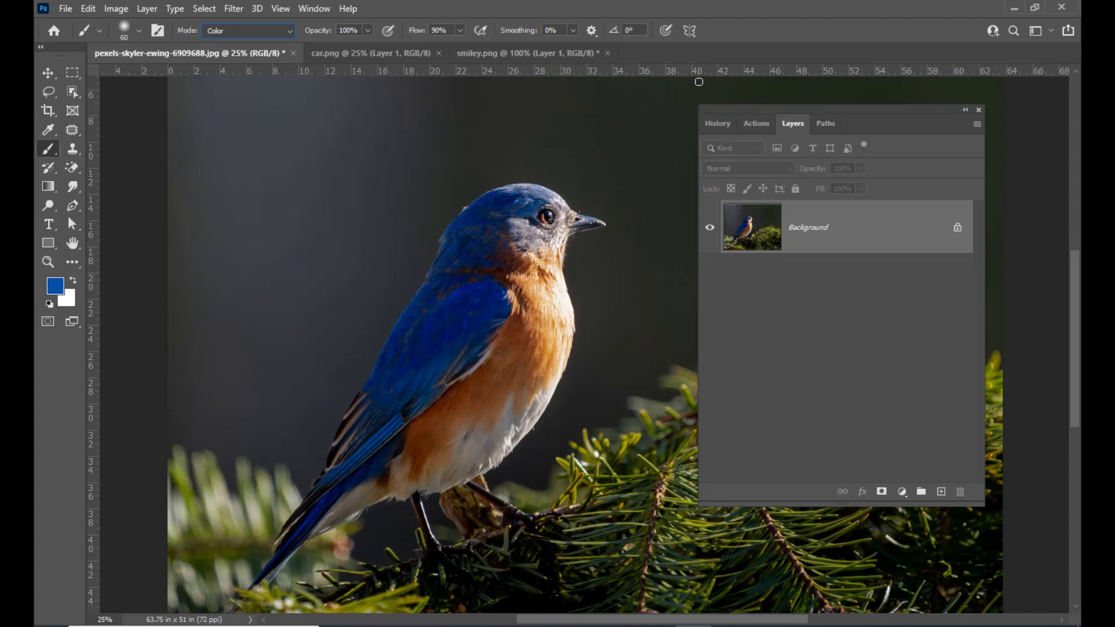
left_click_drag(745, 105, 779, 101)
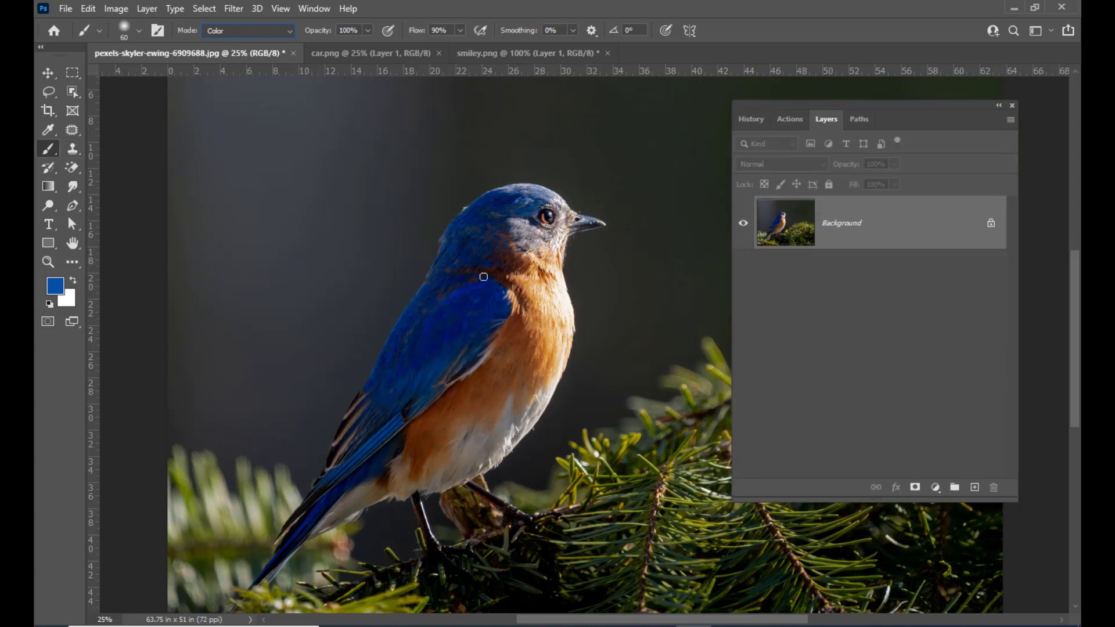
left_click(48, 73)
left_click(48, 148)
key("bracketright")
key("bracketright")
key("bracketright")
key("bracketright")
key("bracketright")
Change the foreground color to a saturated medium green
left_click(55, 285)
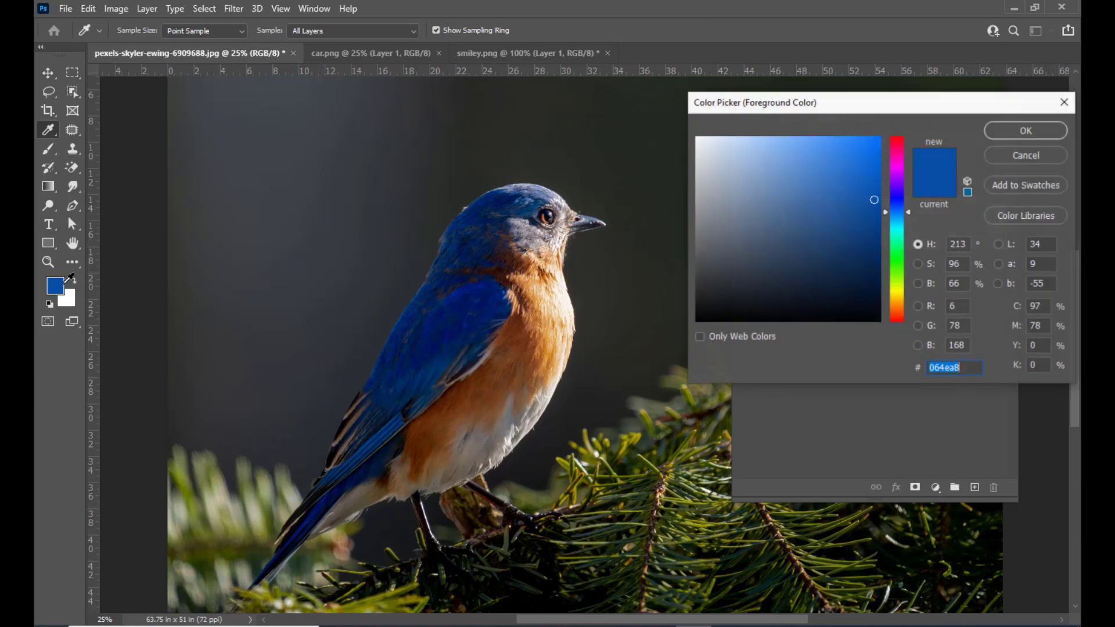
left_click(892, 273)
left_click(877, 218)
left_click(1026, 130)
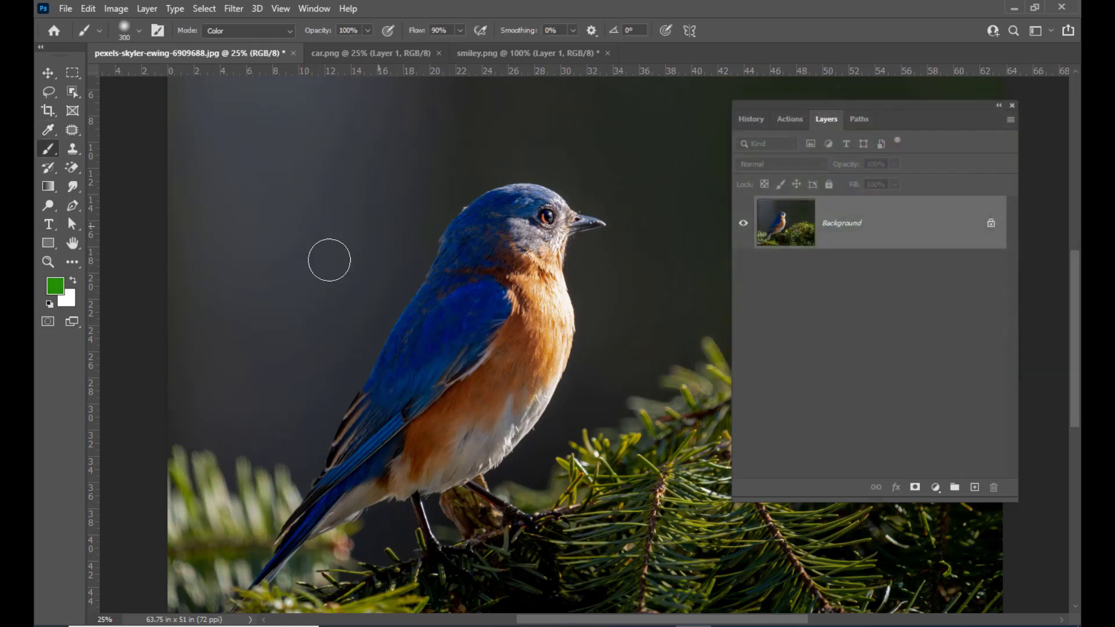
Recolor the bird's whole body green, reducing the brush down to 90 px for the edges and keeping green as the foreground color
key("bracketleft")
mouse_move(506, 204)
left_mouse_down()
mouse_move(479, 227)
mouse_move(500, 263)
mouse_move(510, 243)
mouse_move(543, 255)
mouse_move(502, 310)
mouse_move(458, 284)
mouse_move(464, 249)
mouse_move(471, 337)
mouse_move(491, 370)
mouse_move(490, 336)
mouse_move(455, 346)
mouse_move(437, 317)
mouse_move(413, 342)
mouse_move(441, 299)
mouse_move(504, 315)
mouse_move(535, 304)
mouse_move(547, 358)
mouse_move(513, 428)
mouse_move(467, 422)
mouse_move(459, 434)
mouse_move(470, 458)
mouse_move(453, 460)
mouse_move(448, 411)
mouse_move(428, 371)
mouse_move(402, 357)
mouse_move(374, 407)
mouse_move(395, 408)
mouse_move(401, 426)
mouse_move(381, 450)
mouse_move(404, 390)
mouse_move(383, 423)
mouse_move(400, 430)
mouse_move(392, 465)
mouse_move(367, 485)
mouse_move(502, 394)
mouse_move(539, 285)
mouse_move(518, 247)
mouse_move(527, 229)
mouse_move(507, 230)
mouse_move(508, 218)
mouse_move(485, 295)
mouse_move(490, 341)
left_mouse_up()
key("bracketleft")
key("bracketleft")
key("bracketleft")
key("bracketleft")
mouse_move(344, 473)
left_mouse_down()
mouse_move(325, 510)
mouse_move(341, 498)
mouse_move(289, 548)
mouse_move(393, 484)
mouse_move(362, 500)
mouse_move(449, 481)
mouse_move(417, 489)
mouse_move(519, 430)
mouse_move(567, 340)
mouse_move(554, 280)
mouse_move(514, 324)
mouse_move(488, 307)
mouse_move(405, 321)
mouse_move(442, 267)
mouse_move(449, 232)
mouse_move(503, 194)
mouse_move(551, 200)
mouse_move(476, 212)
mouse_move(555, 201)
mouse_move(556, 244)
left_mouse_up()
key("bracketleft")
key("bracketleft")
left_click(74, 280)
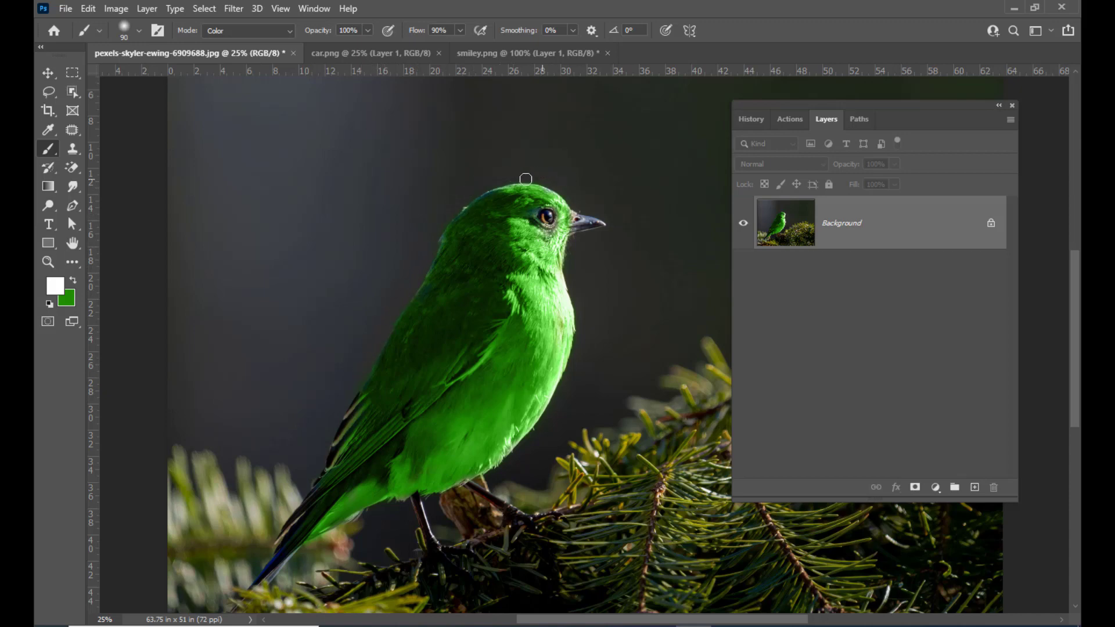
left_click(73, 281)
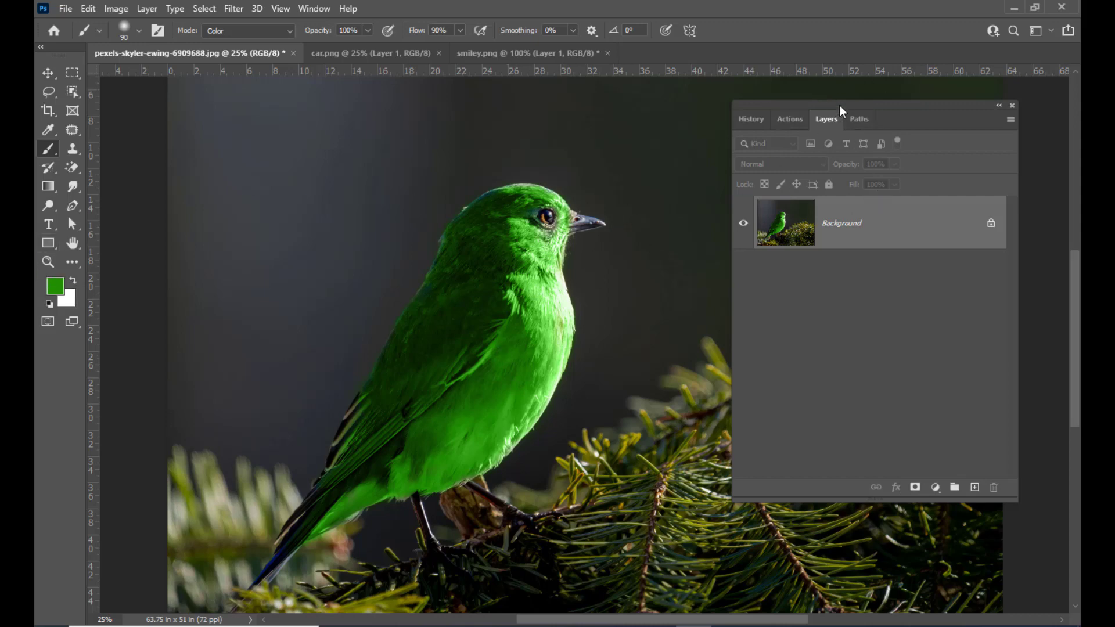
Show the bird photo's history and set its original snapshot as the source for the History Brush
left_click_drag(838, 106, 787, 117)
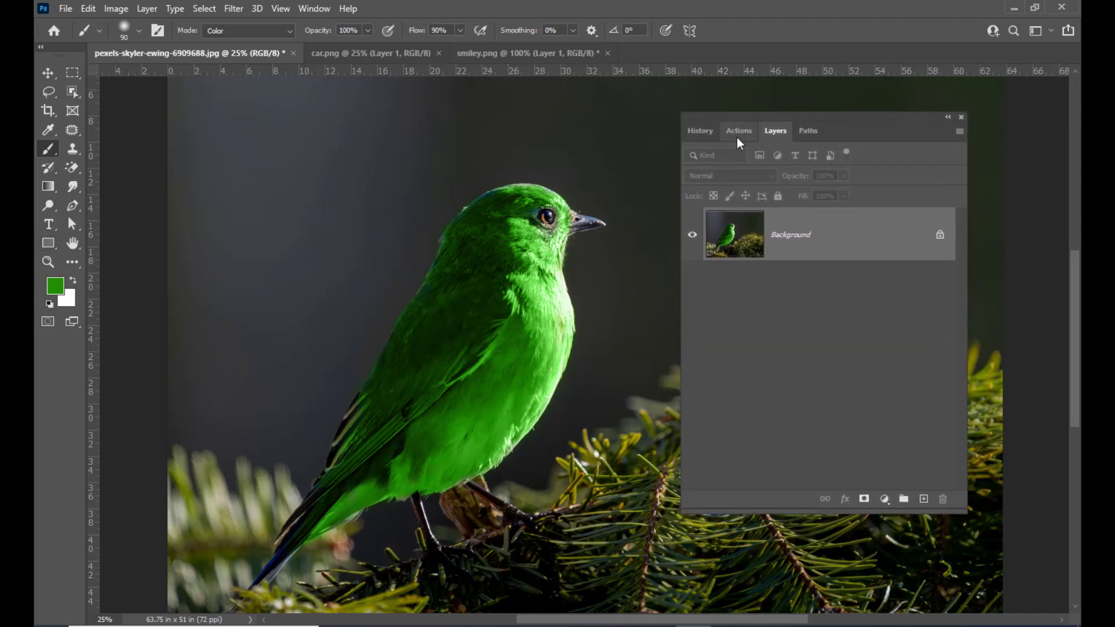
left_click(699, 131)
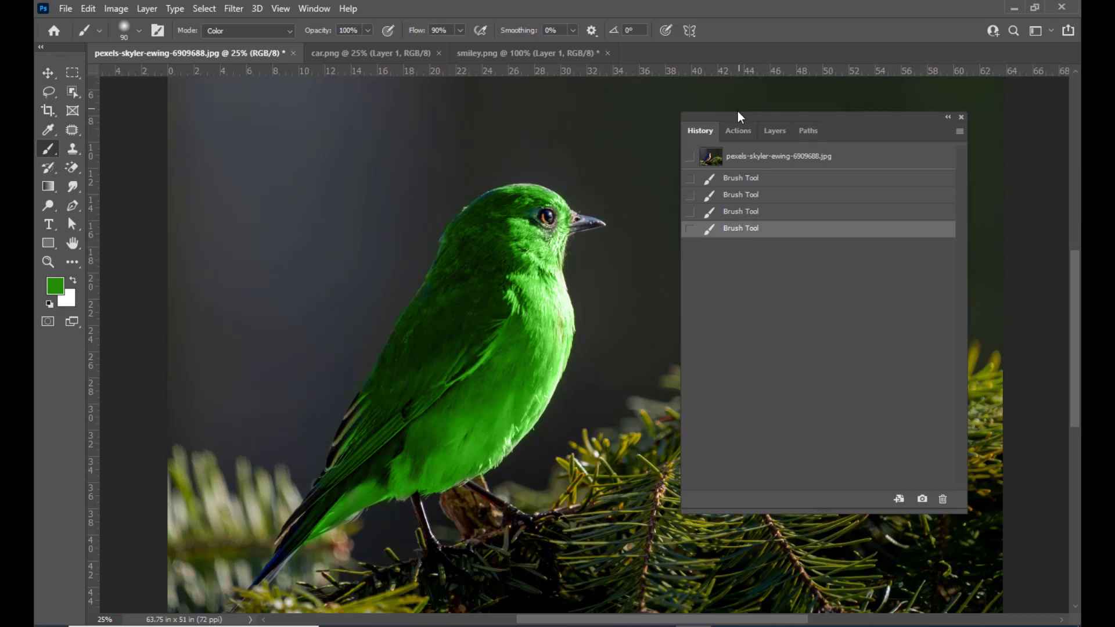
mouse_move(737, 114)
left_mouse_down()
mouse_move(767, 116)
mouse_move(754, 113)
left_mouse_up()
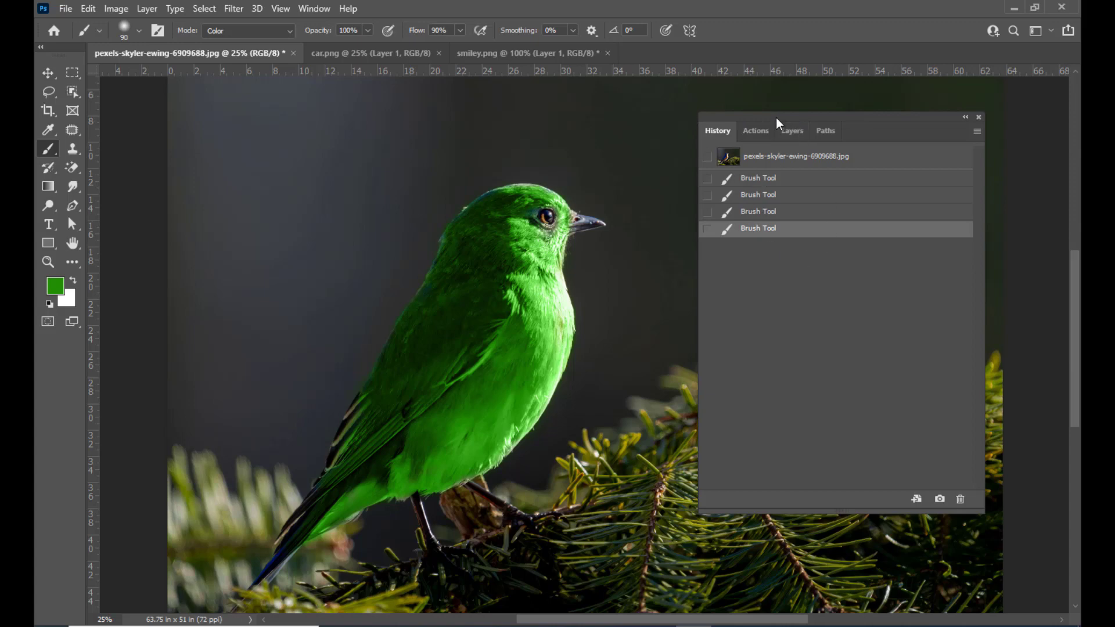
left_click_drag(776, 117, 782, 118)
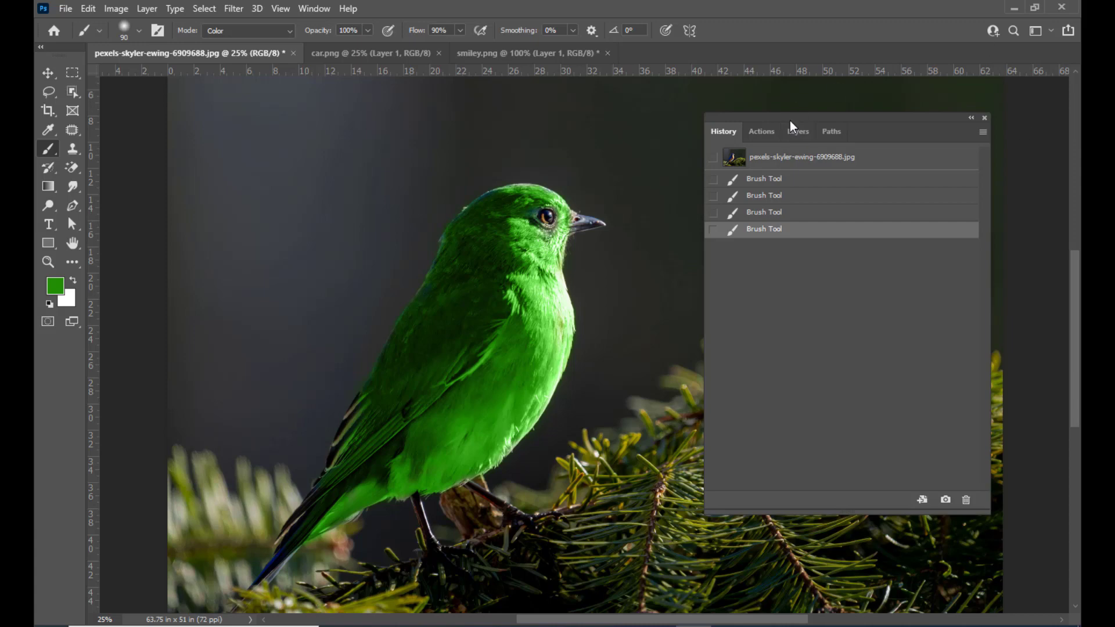
left_click_drag(789, 120, 798, 117)
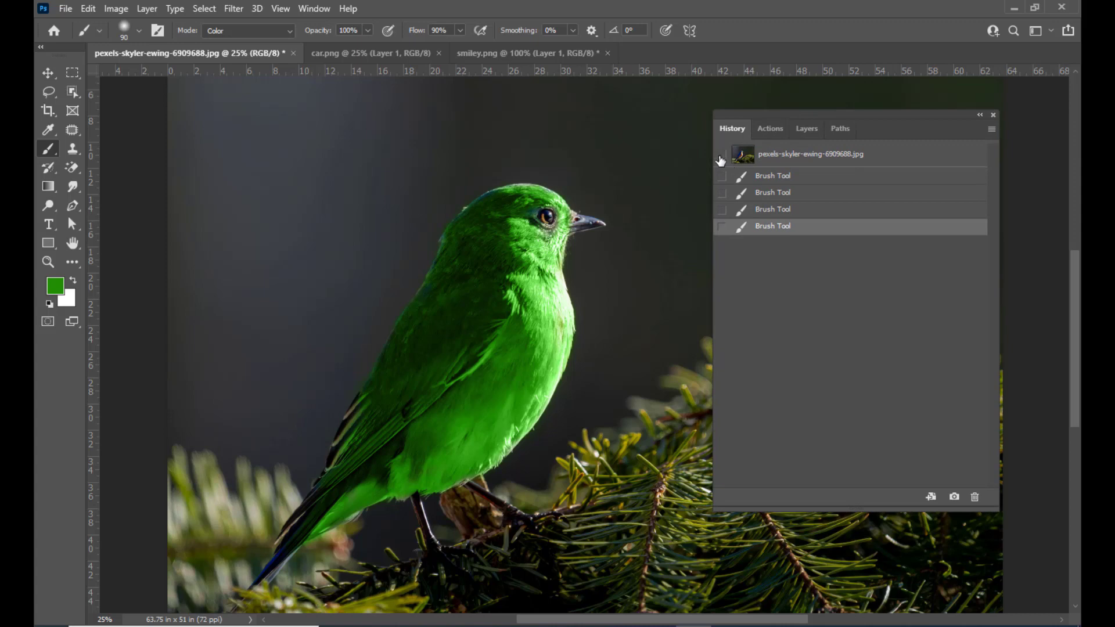
left_click_drag(786, 117, 773, 116)
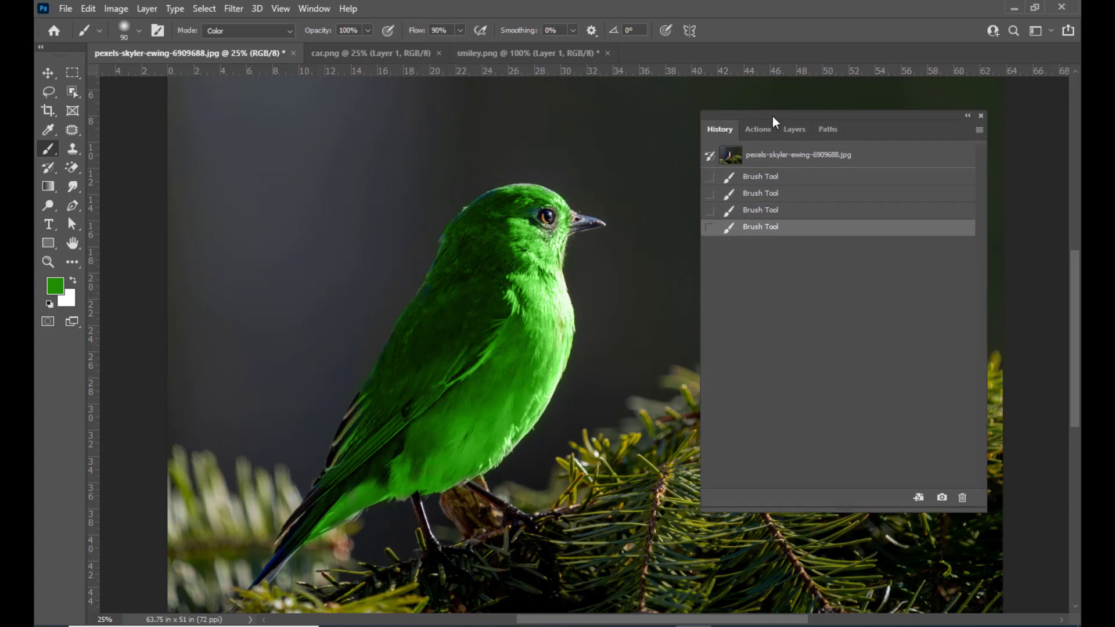
Compare the original bird snapshot with the last Brush Tool state, ending on the green bird
left_click(794, 157)
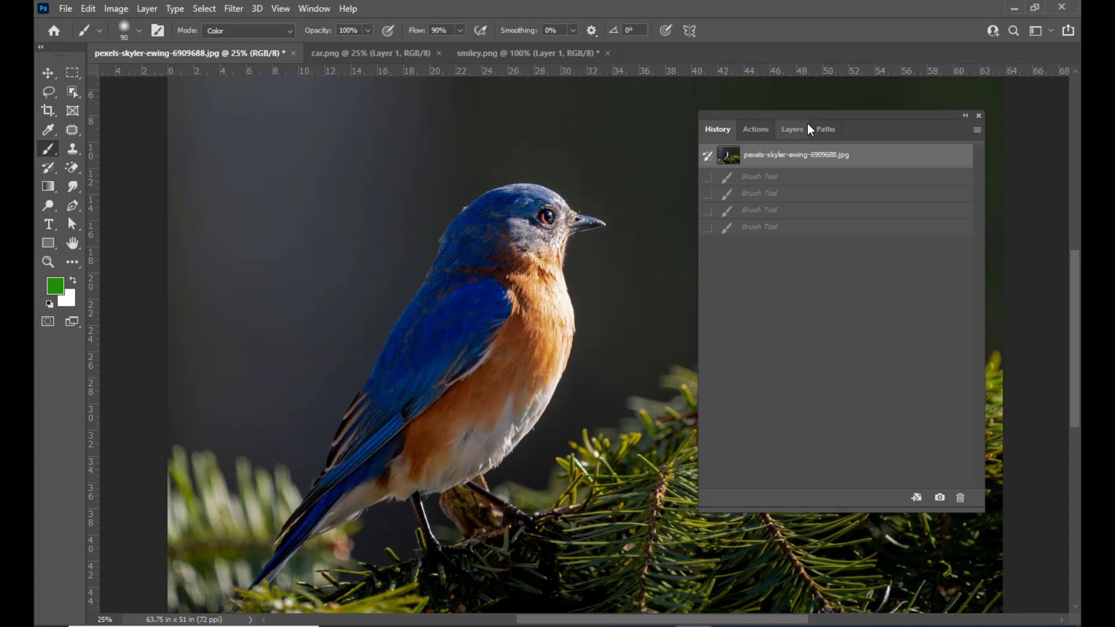
left_click(779, 227)
left_click_drag(761, 117, 712, 116)
Choose the History Brush Tool and set its size to 250 px
left_click(48, 168)
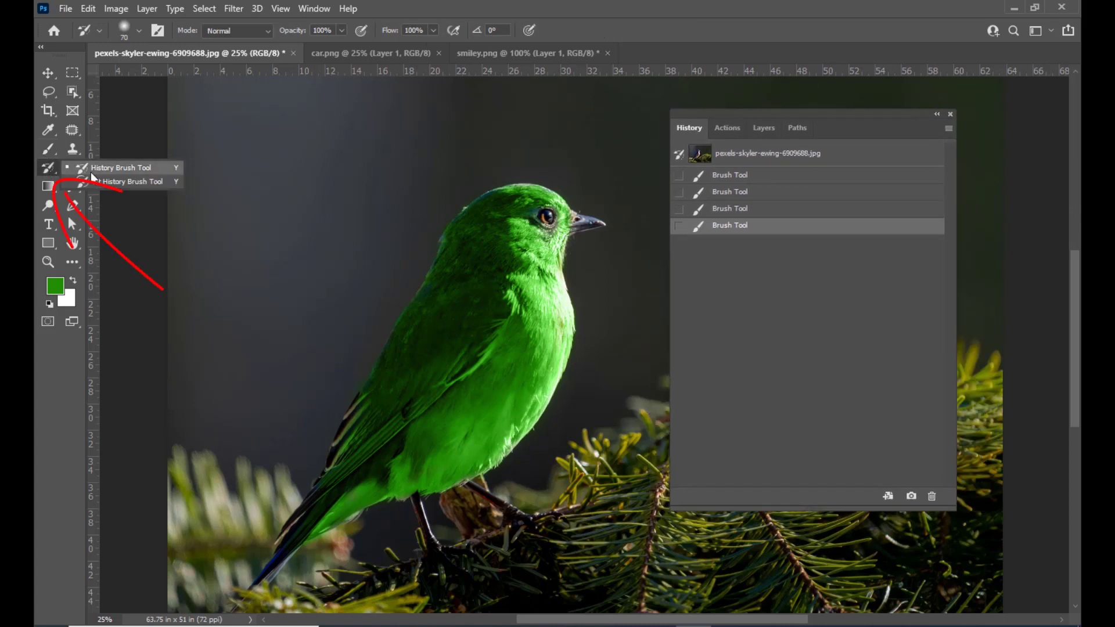
left_click(91, 172)
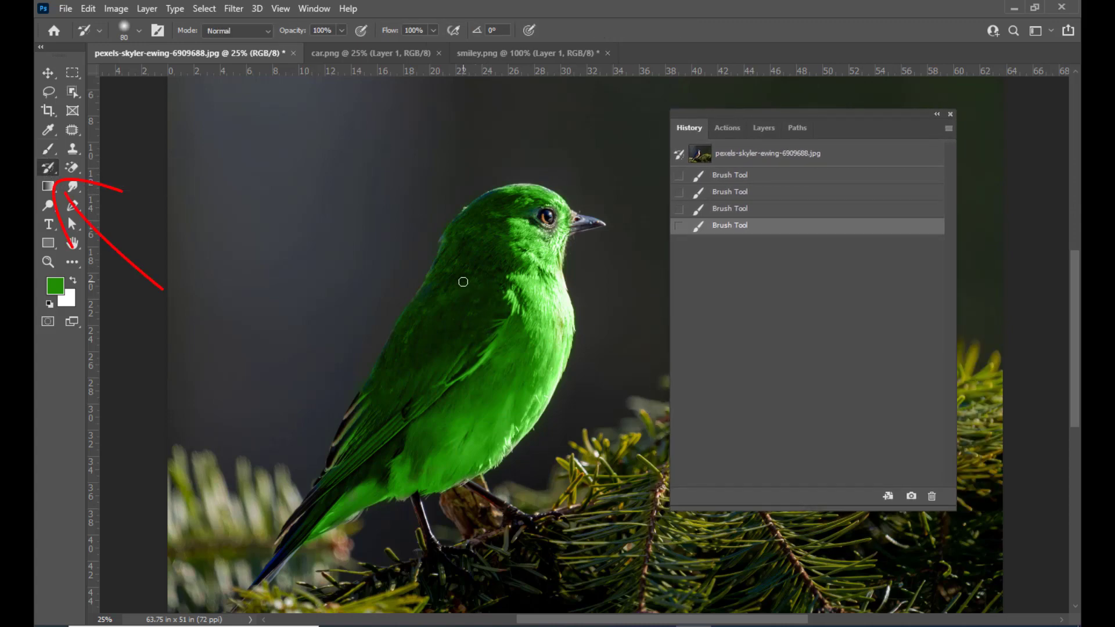
key("bracketright")
key("bracketright")
key("bracketright")
key("bracketright")
key("bracketright")
key("bracketright")
key("bracketright")
key("bracketright")
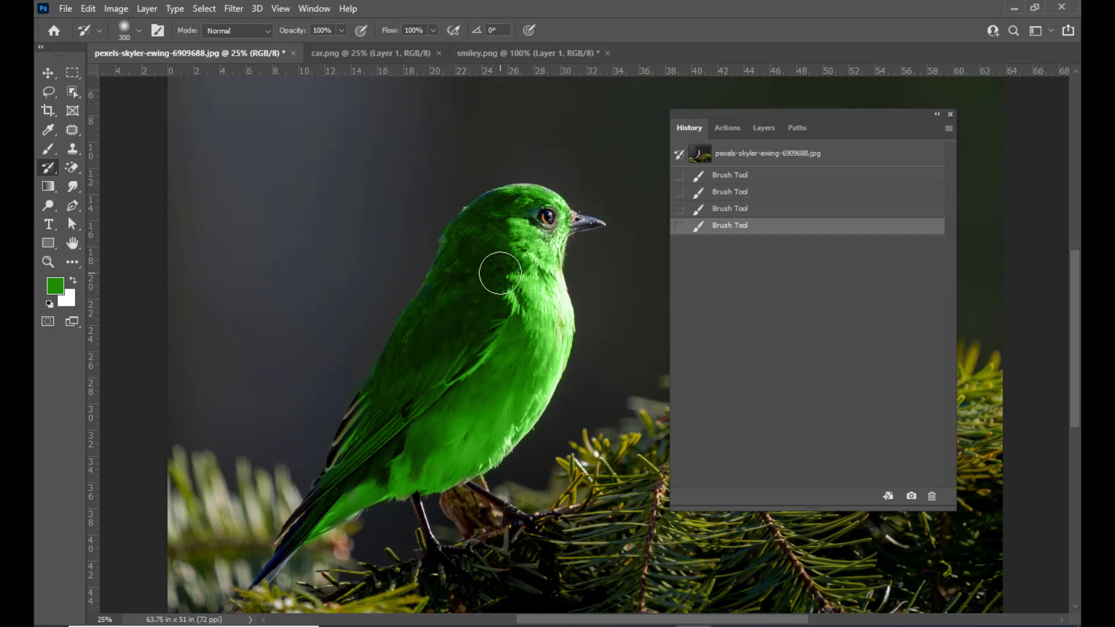
key("bracketleft")
Paint over the bird's body, head and edges with the History Brush to restore the original blue and orange colors
mouse_move(509, 249)
left_mouse_down()
mouse_move(506, 219)
mouse_move(481, 250)
mouse_move(494, 236)
mouse_move(541, 263)
mouse_move(534, 284)
mouse_move(504, 267)
mouse_move(492, 287)
mouse_move(522, 290)
mouse_move(528, 320)
mouse_move(491, 337)
mouse_move(497, 318)
mouse_move(468, 310)
mouse_move(482, 326)
mouse_move(508, 318)
mouse_move(506, 330)
mouse_move(509, 320)
mouse_move(477, 358)
mouse_move(532, 317)
mouse_move(525, 341)
mouse_move(547, 300)
mouse_move(552, 324)
mouse_move(516, 386)
mouse_move(523, 369)
mouse_move(538, 394)
mouse_move(546, 365)
mouse_move(497, 409)
mouse_move(489, 359)
mouse_move(449, 394)
mouse_move(436, 377)
mouse_move(450, 328)
mouse_move(434, 325)
mouse_move(474, 261)
mouse_move(471, 285)
mouse_move(509, 304)
mouse_move(460, 391)
mouse_move(454, 421)
mouse_move(467, 436)
mouse_move(471, 424)
mouse_move(444, 425)
mouse_move(431, 387)
mouse_move(410, 418)
mouse_move(423, 351)
mouse_move(406, 366)
mouse_move(423, 313)
mouse_move(468, 301)
mouse_move(514, 332)
mouse_move(501, 267)
mouse_move(480, 262)
mouse_move(512, 313)
mouse_move(503, 326)
mouse_move(490, 274)
mouse_move(513, 349)
mouse_move(463, 428)
mouse_move(498, 358)
mouse_move(498, 315)
mouse_move(488, 318)
mouse_move(520, 274)
mouse_move(520, 291)
mouse_move(510, 260)
mouse_move(447, 421)
mouse_move(416, 461)
mouse_move(374, 474)
mouse_move(483, 450)
mouse_move(523, 402)
mouse_move(368, 465)
mouse_move(403, 406)
mouse_move(385, 393)
mouse_move(356, 452)
mouse_move(496, 264)
mouse_move(493, 215)
mouse_move(465, 259)
mouse_move(465, 236)
mouse_move(493, 290)
mouse_move(519, 305)
mouse_move(504, 328)
left_mouse_up()
mouse_move(521, 258)
left_mouse_down()
mouse_move(525, 209)
mouse_move(517, 219)
left_mouse_up()
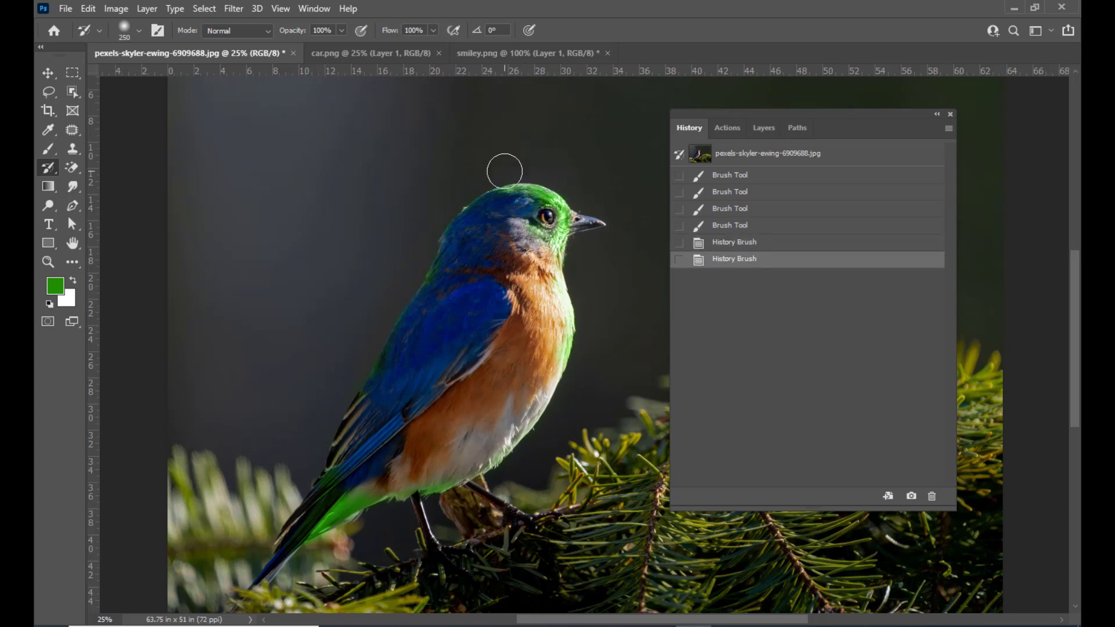
mouse_move(505, 169)
left_mouse_down()
mouse_move(551, 184)
mouse_move(552, 208)
mouse_move(566, 213)
mouse_move(559, 229)
mouse_move(529, 232)
mouse_move(544, 242)
mouse_move(555, 353)
mouse_move(565, 335)
mouse_move(496, 451)
mouse_move(445, 490)
mouse_move(284, 541)
mouse_move(373, 416)
mouse_move(465, 222)
mouse_move(516, 185)
left_mouse_up()
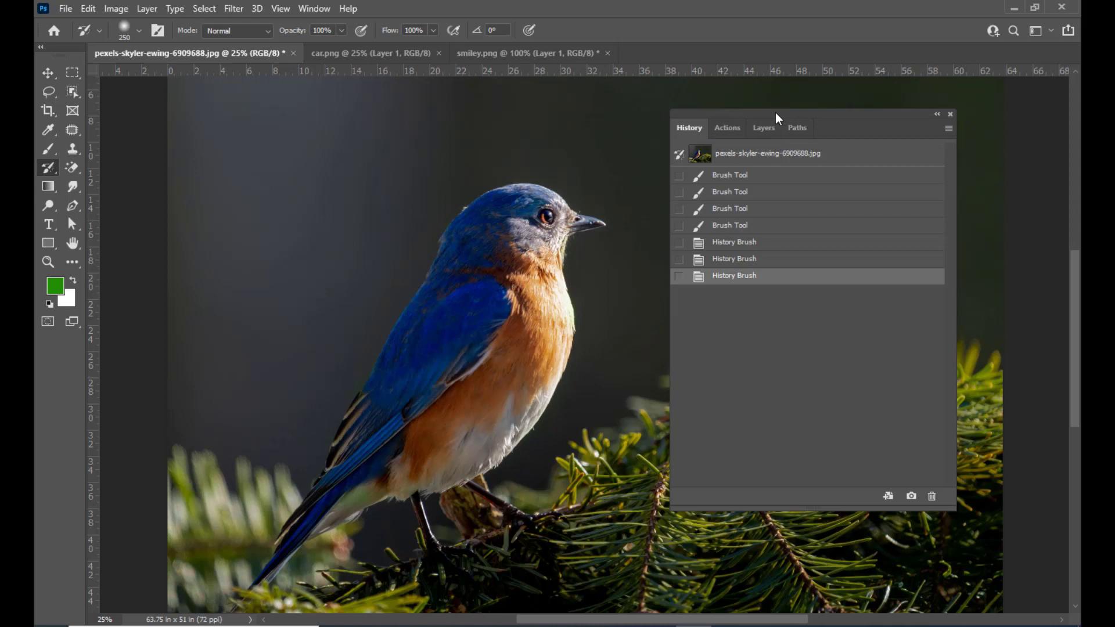
Return the photo to the last Brush Tool state and set that state as the History Brush source
left_click_drag(777, 118, 788, 108)
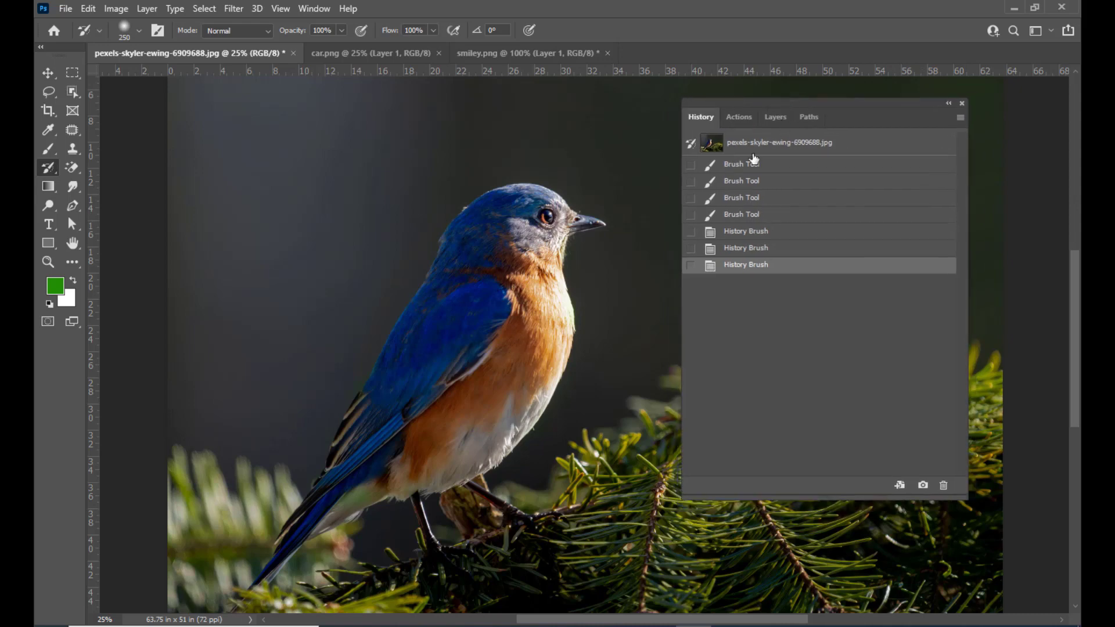
left_click(743, 216)
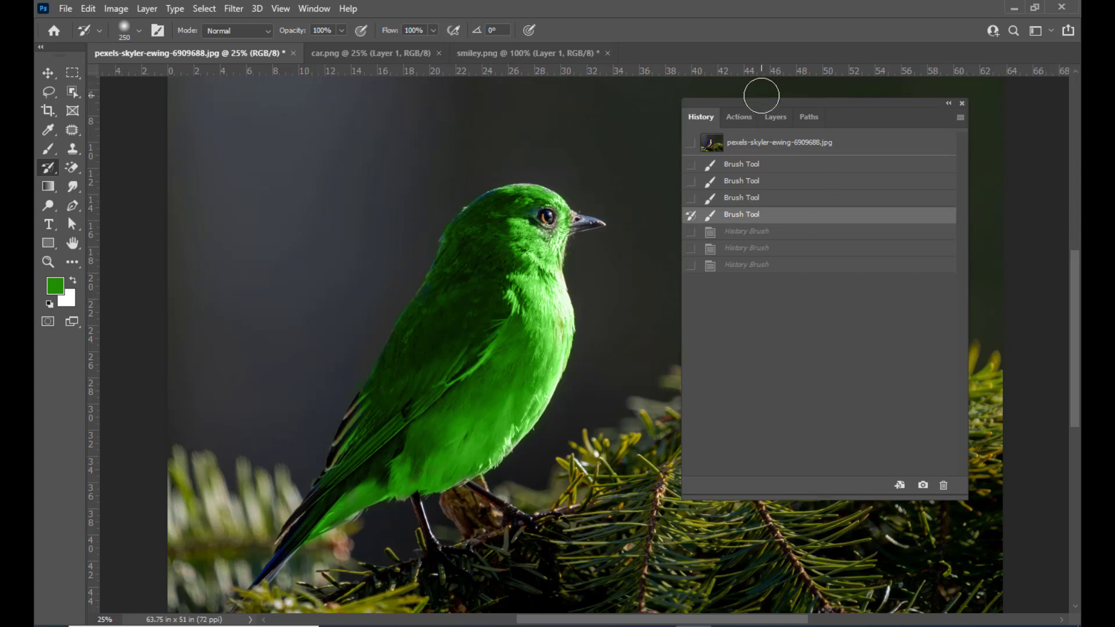
mouse_move(761, 104)
left_mouse_down()
mouse_move(778, 96)
mouse_move(746, 102)
left_mouse_up()
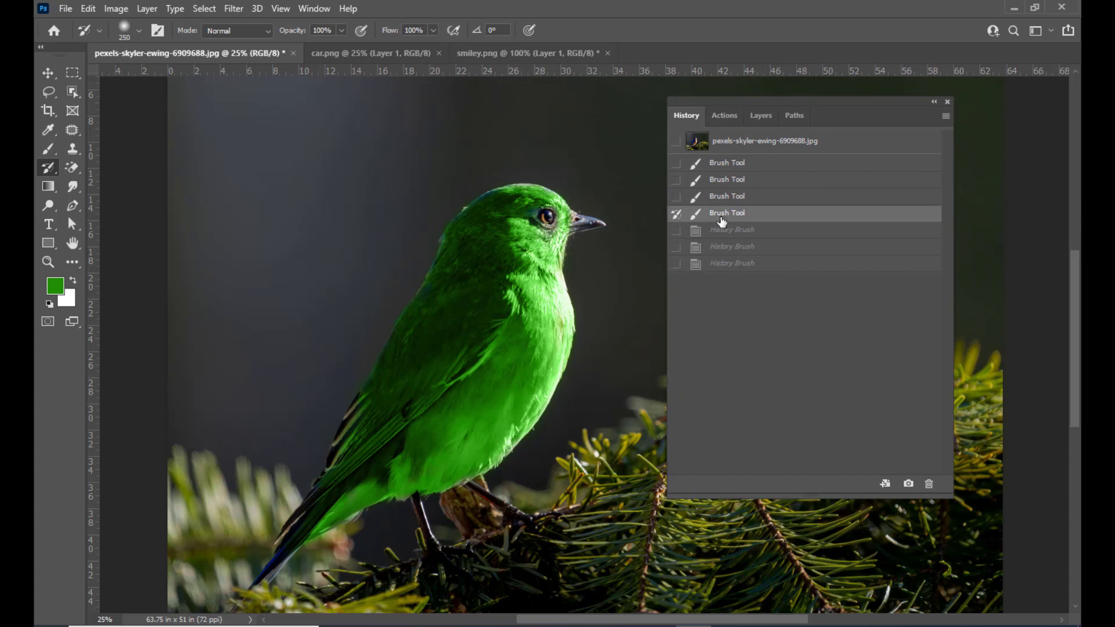
left_click_drag(771, 102, 748, 90)
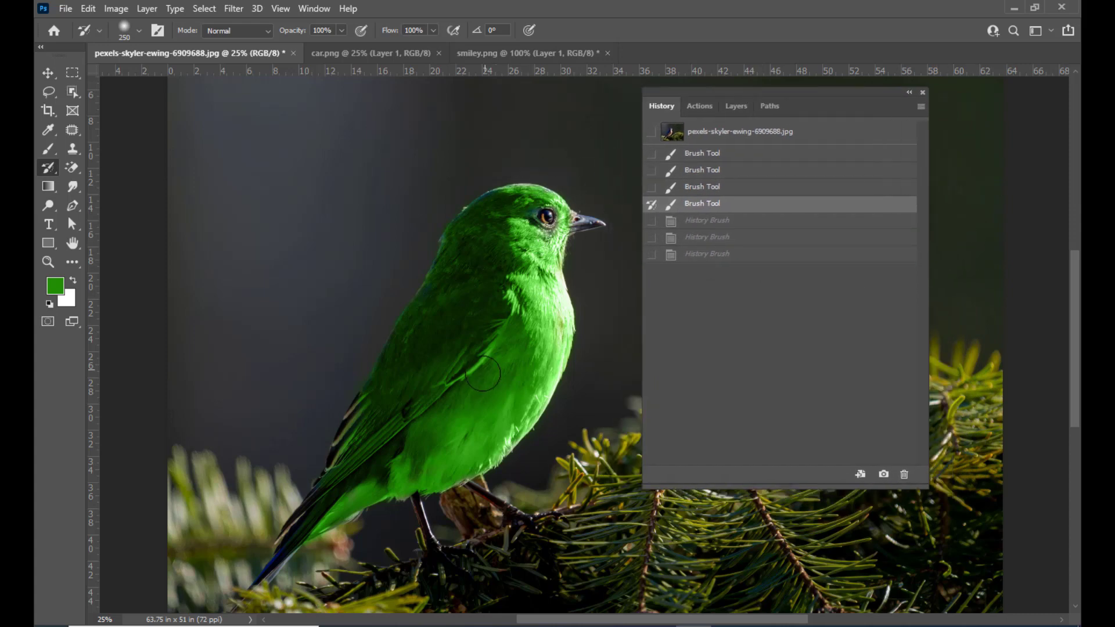
left_click_drag(698, 91, 695, 96)
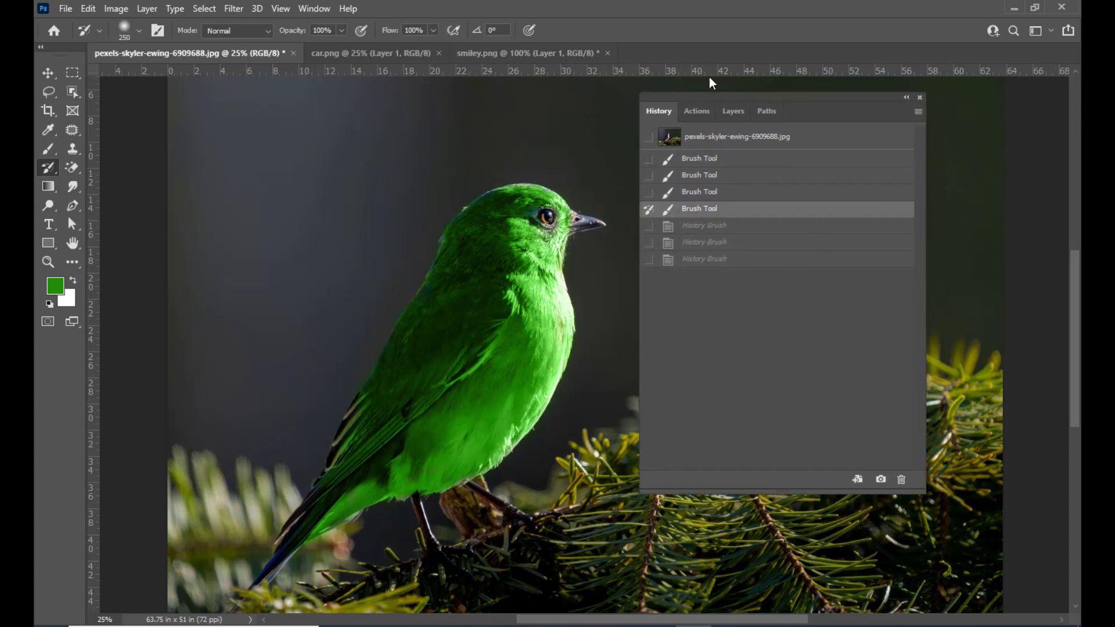
Take a history snapshot of the green bird and name it greenbird
left_click_drag(707, 96, 716, 96)
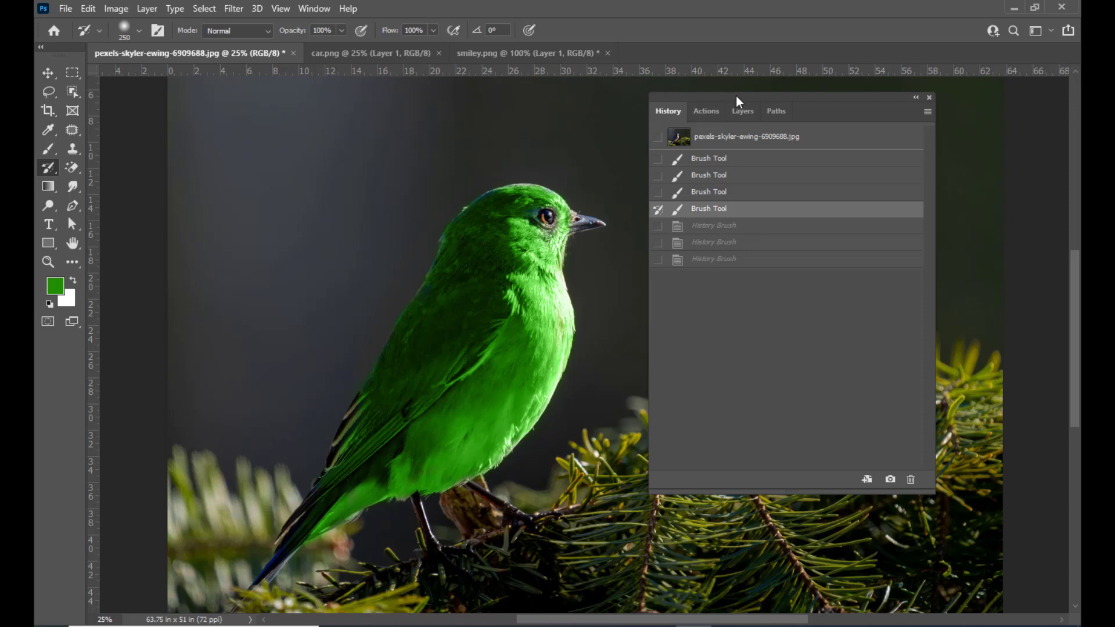
left_click_drag(737, 96, 747, 94)
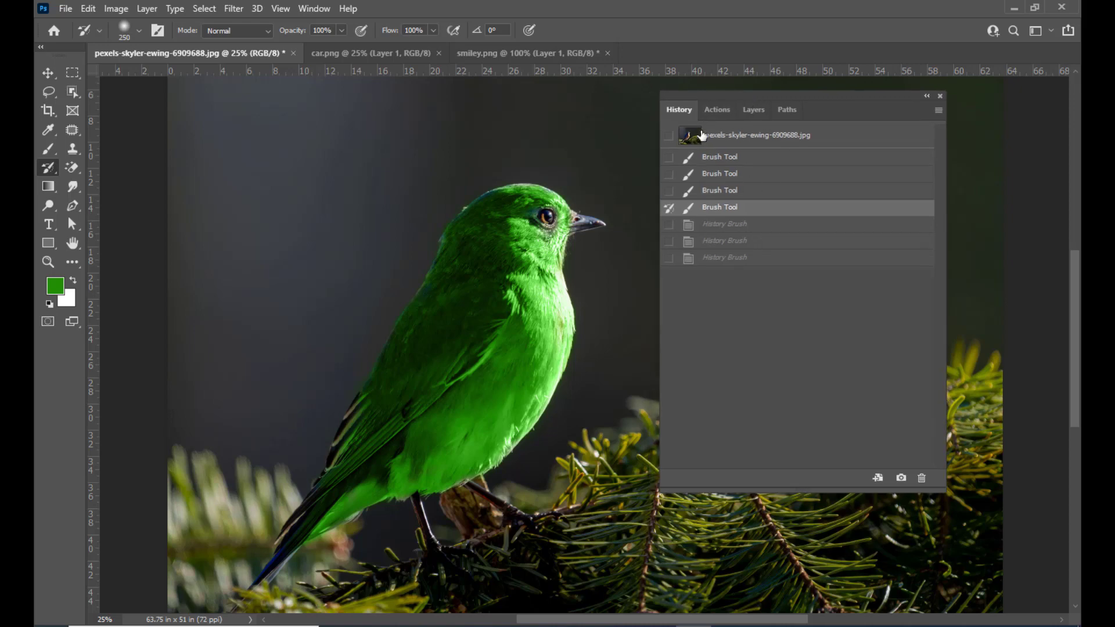
left_click(901, 479)
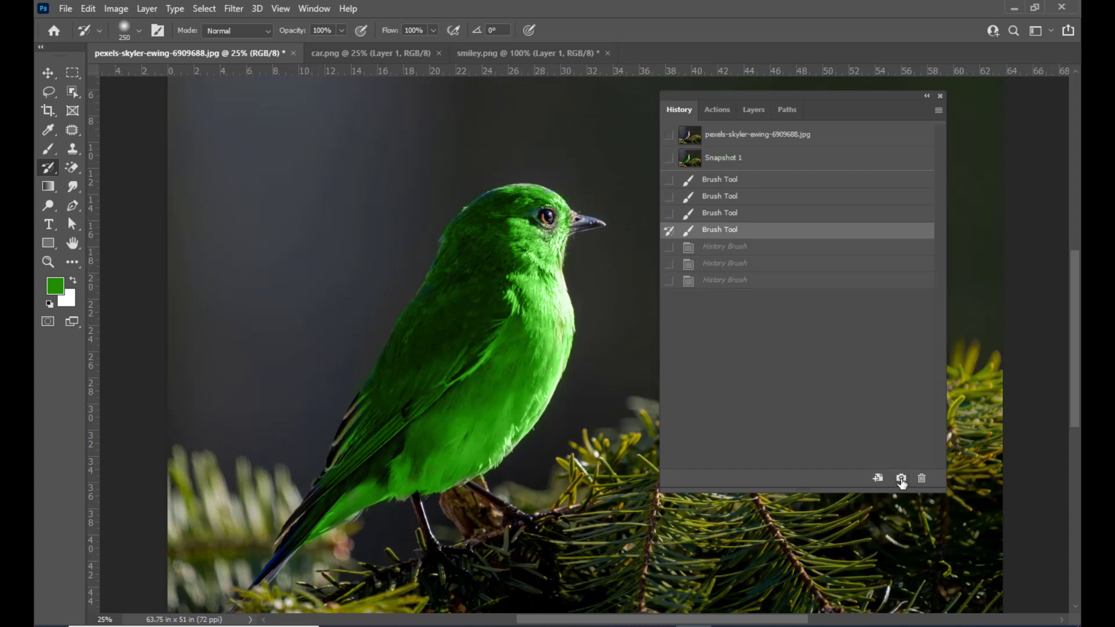
double_click(721, 159)
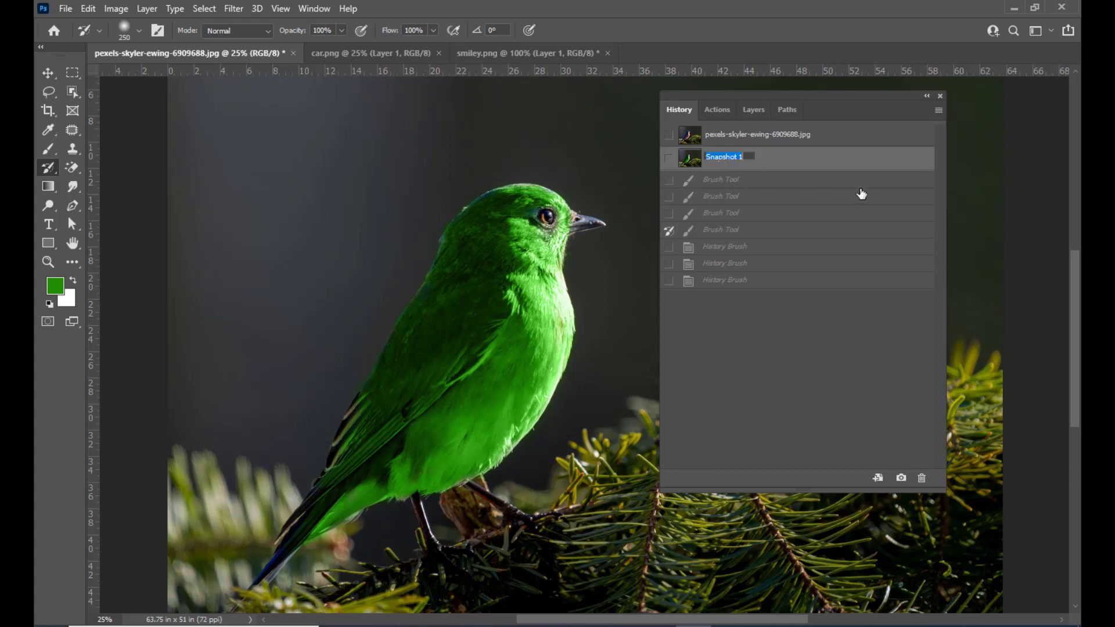
type("d")
key("Return")
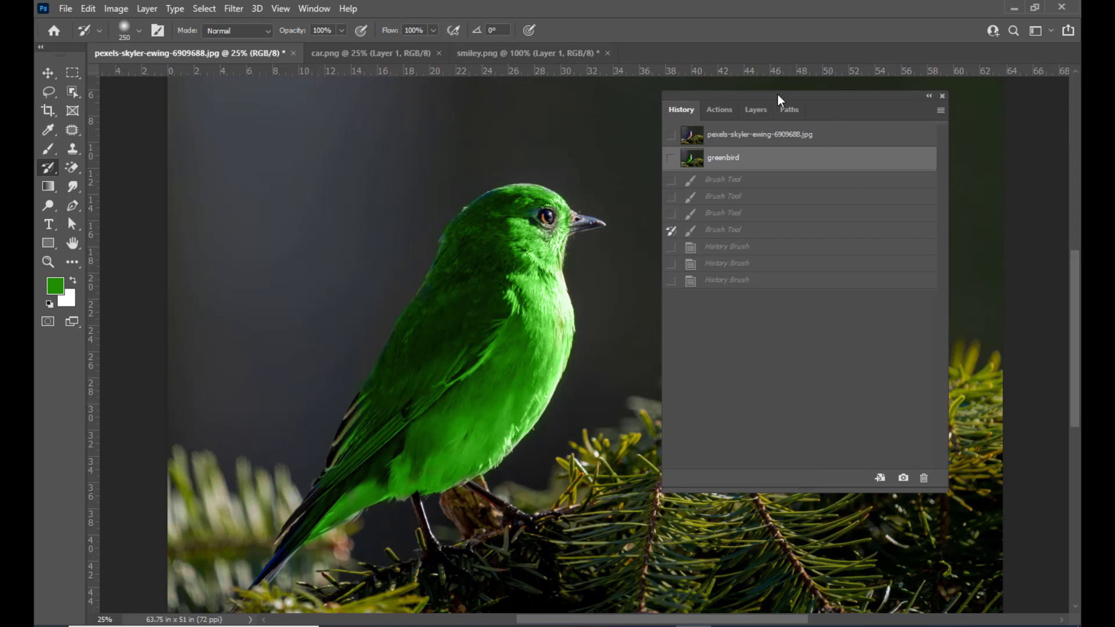
Make the last History Brush state both current and the History Brush source, and switch to the Brush Tool
left_click_drag(778, 94, 794, 94)
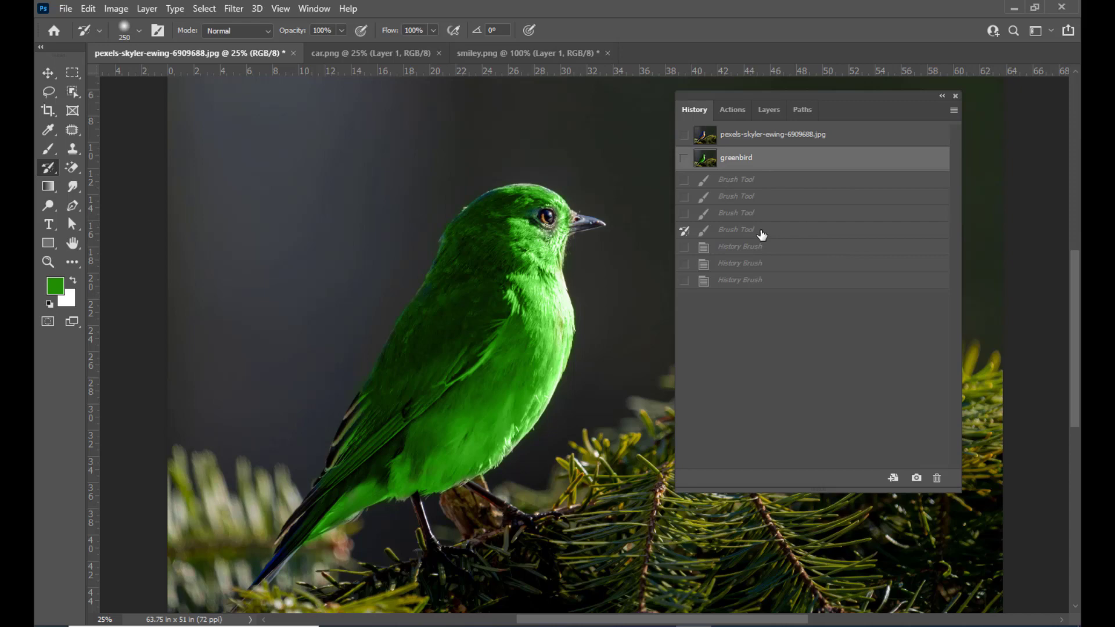
left_click(795, 281)
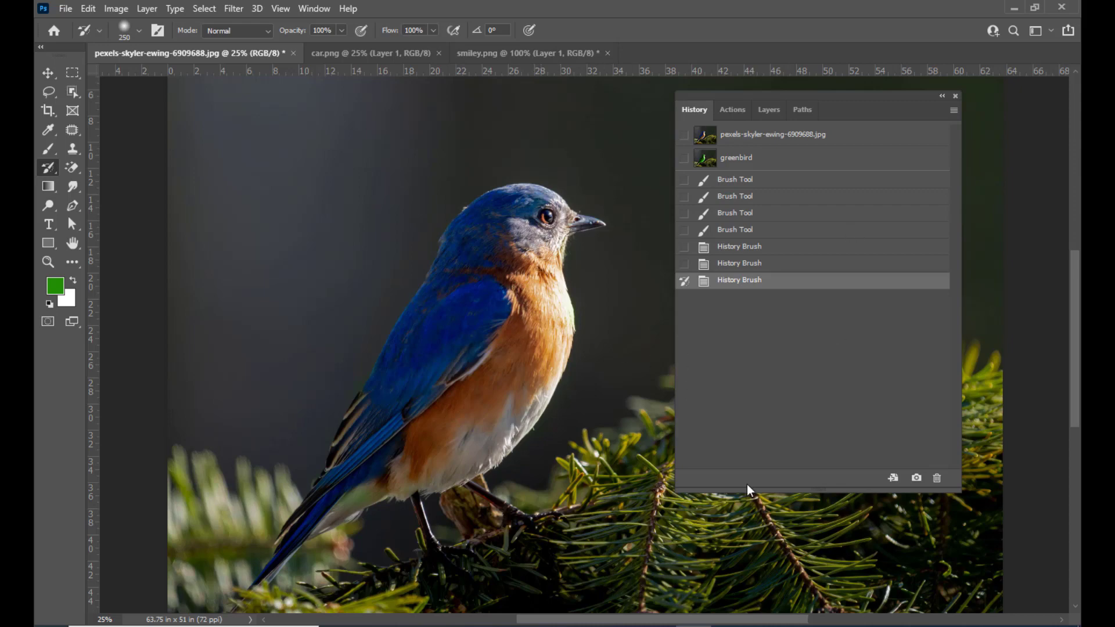
left_click_drag(44, 147, 74, 146)
left_click(99, 150)
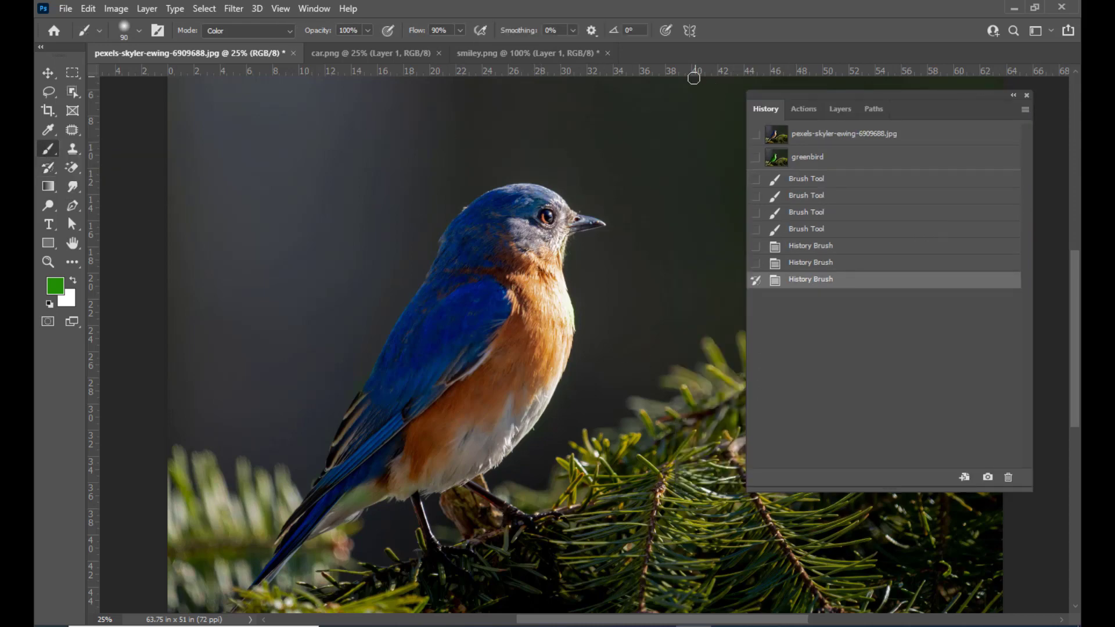
left_click_drag(780, 94, 779, 106)
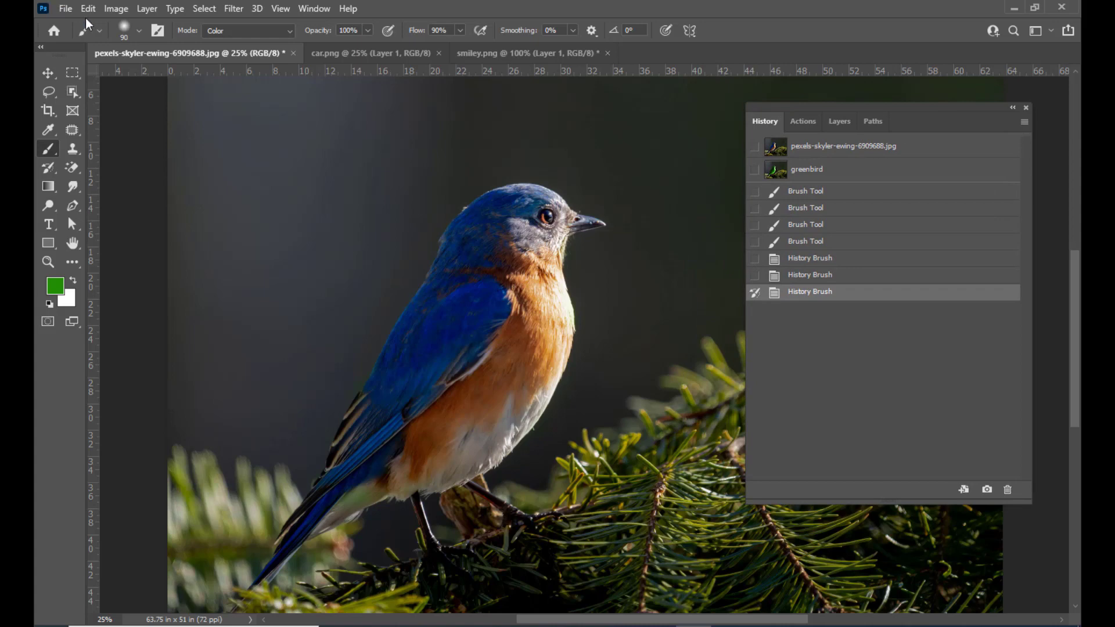
Set the foreground color to orange, hex fba705
left_click(54, 286)
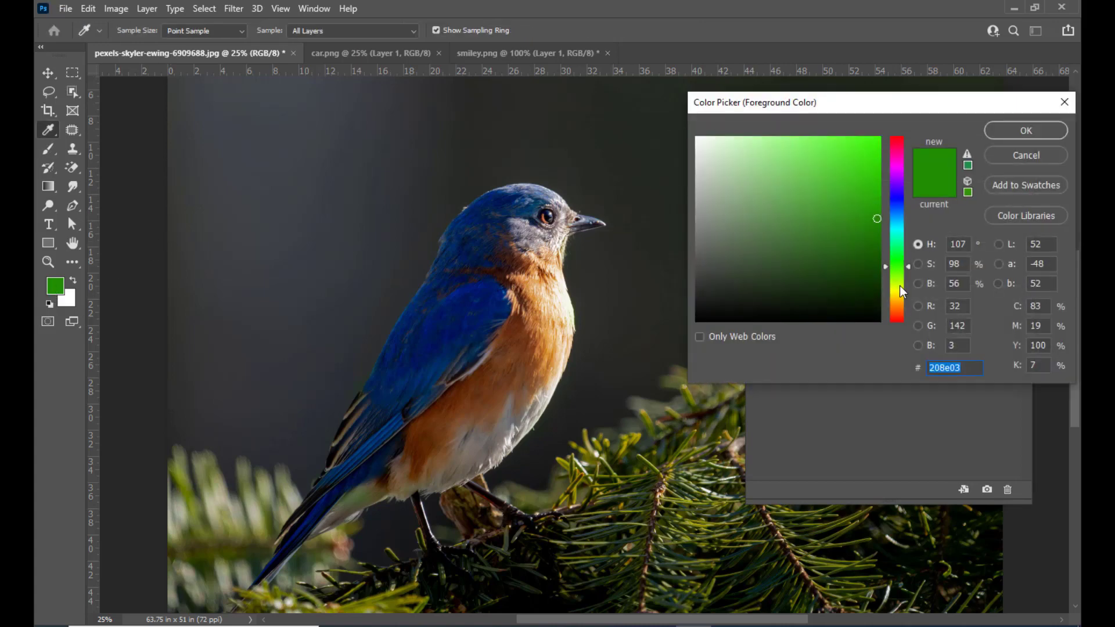
left_click_drag(900, 286, 901, 300)
left_click(877, 140)
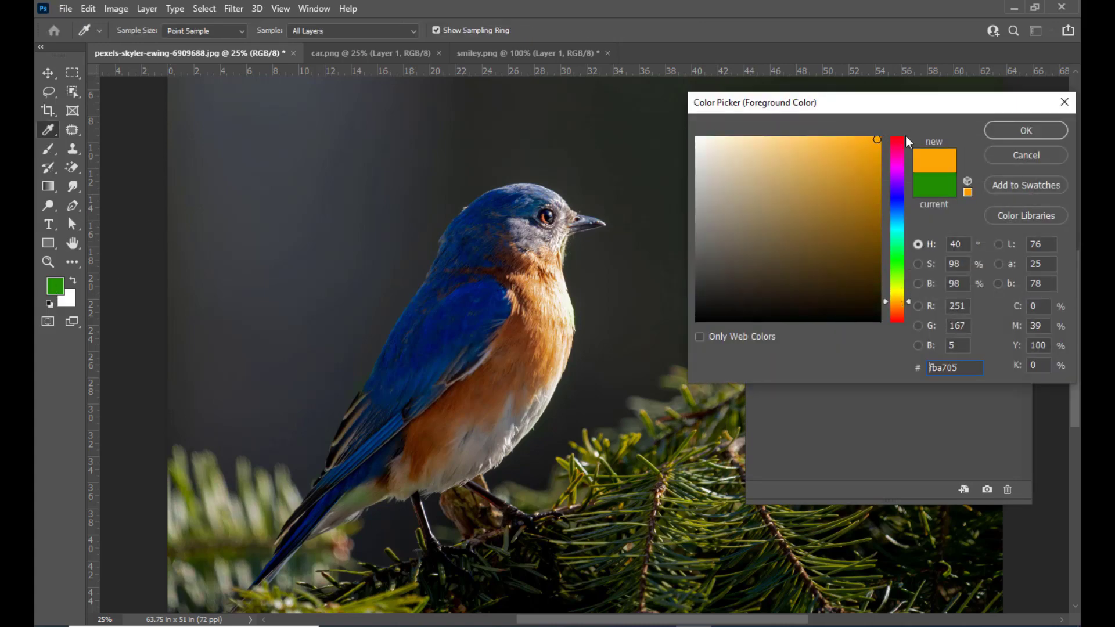
left_click(1002, 130)
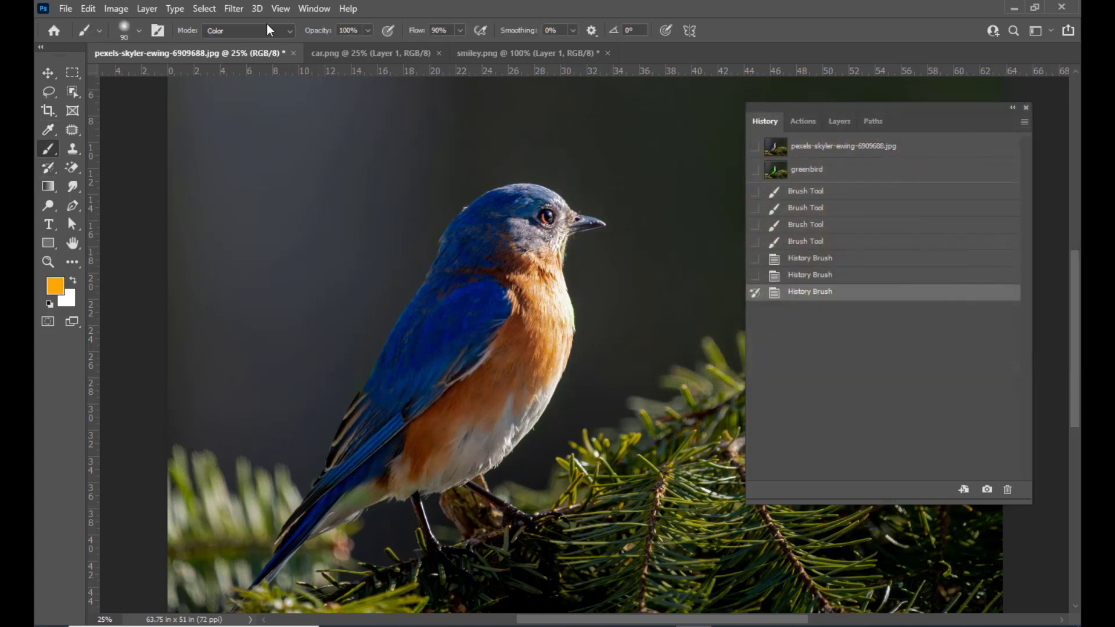
Keep the brush in Color mode, set its flow to 100% and enlarge the brush tip
left_click(231, 30)
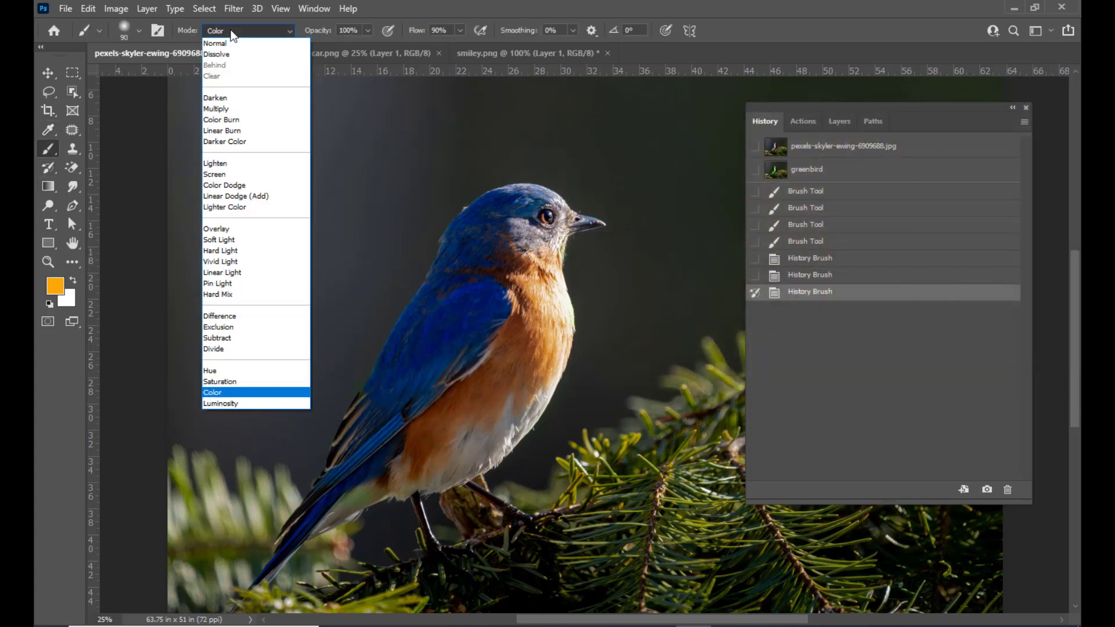
left_click(215, 393)
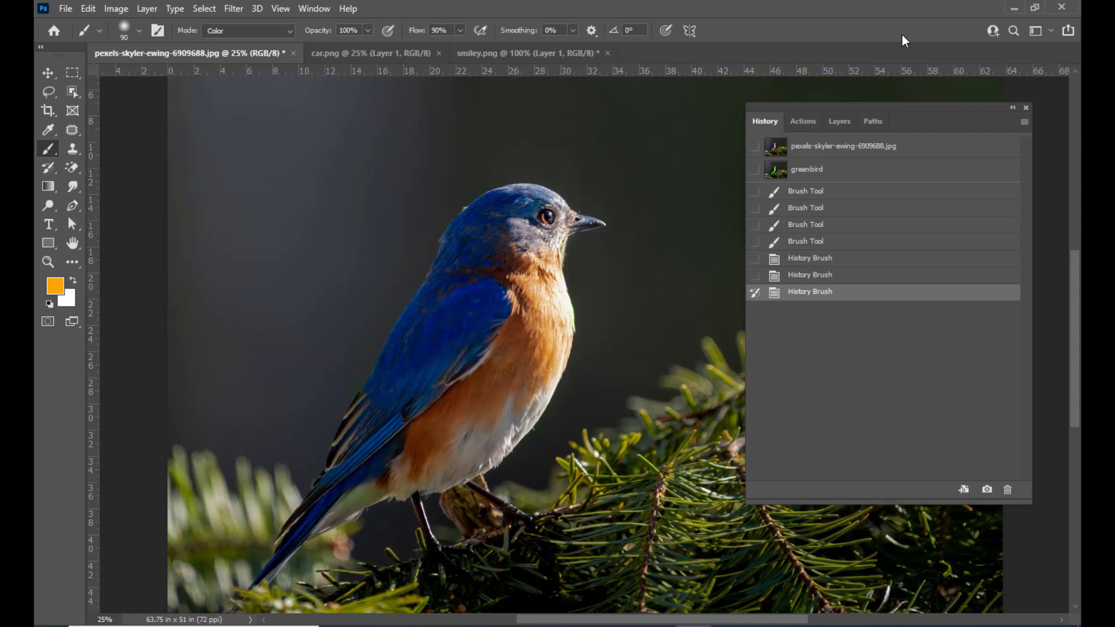
left_click(462, 29)
left_click_drag(461, 48, 567, 61)
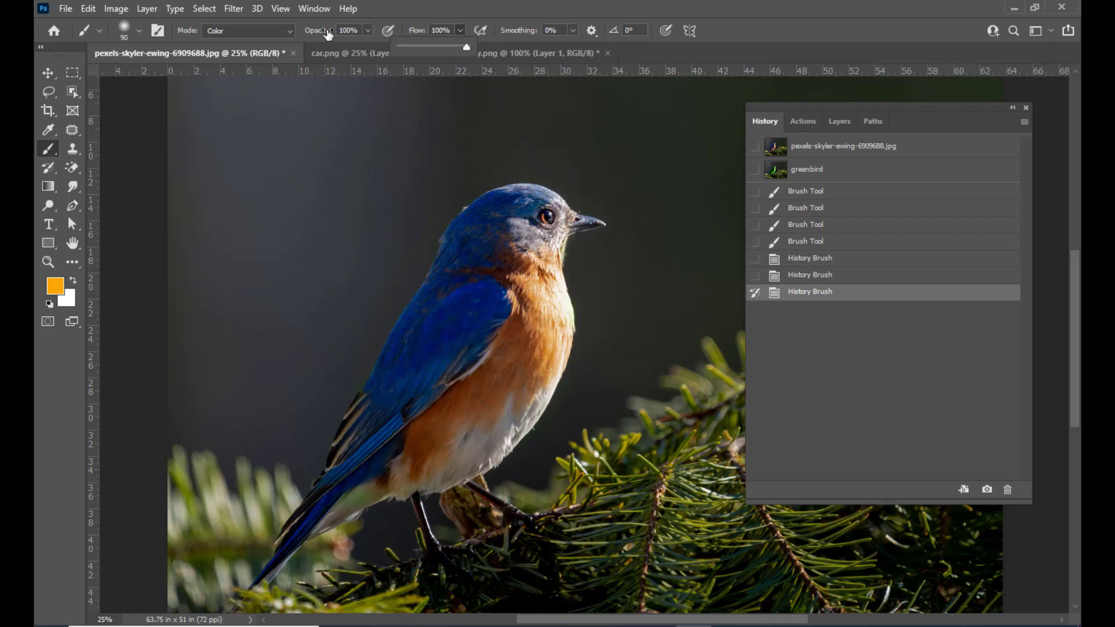
left_click(617, 1)
key("bracketright")
key("bracketright")
key("bracketright")
key("bracketright")
key("bracketright")
key("bracketright")
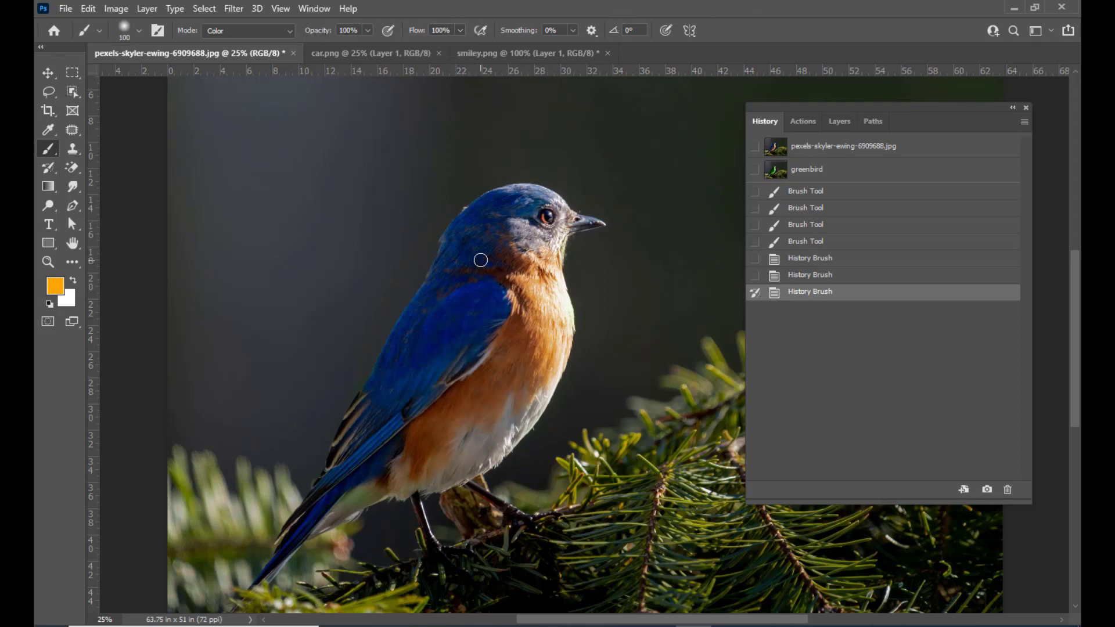
Paint the bird's head, wing, belly and tail orange, reducing the brush to 125 px for the remaining edges
mouse_move(501, 221)
left_mouse_down()
mouse_move(476, 262)
mouse_move(460, 234)
mouse_move(480, 227)
mouse_move(476, 312)
mouse_move(479, 290)
mouse_move(460, 271)
mouse_move(453, 287)
mouse_move(494, 312)
mouse_move(518, 303)
mouse_move(471, 353)
mouse_move(485, 333)
mouse_move(471, 351)
mouse_move(469, 333)
mouse_move(436, 313)
mouse_move(419, 349)
mouse_move(427, 337)
mouse_move(489, 336)
mouse_move(524, 279)
mouse_move(534, 287)
mouse_move(517, 245)
mouse_move(537, 250)
mouse_move(522, 375)
mouse_move(477, 405)
mouse_move(417, 353)
left_mouse_up()
mouse_move(424, 328)
left_mouse_down()
mouse_move(470, 373)
mouse_move(431, 431)
mouse_move(383, 459)
mouse_move(514, 411)
mouse_move(545, 369)
mouse_move(546, 291)
mouse_move(524, 254)
mouse_move(525, 277)
mouse_move(502, 278)
mouse_move(506, 209)
mouse_move(517, 206)
mouse_move(506, 207)
mouse_move(517, 199)
mouse_move(487, 211)
mouse_move(518, 233)
mouse_move(529, 209)
left_mouse_up()
key("bracketleft")
key("bracketleft")
key("bracketleft")
key("bracketleft")
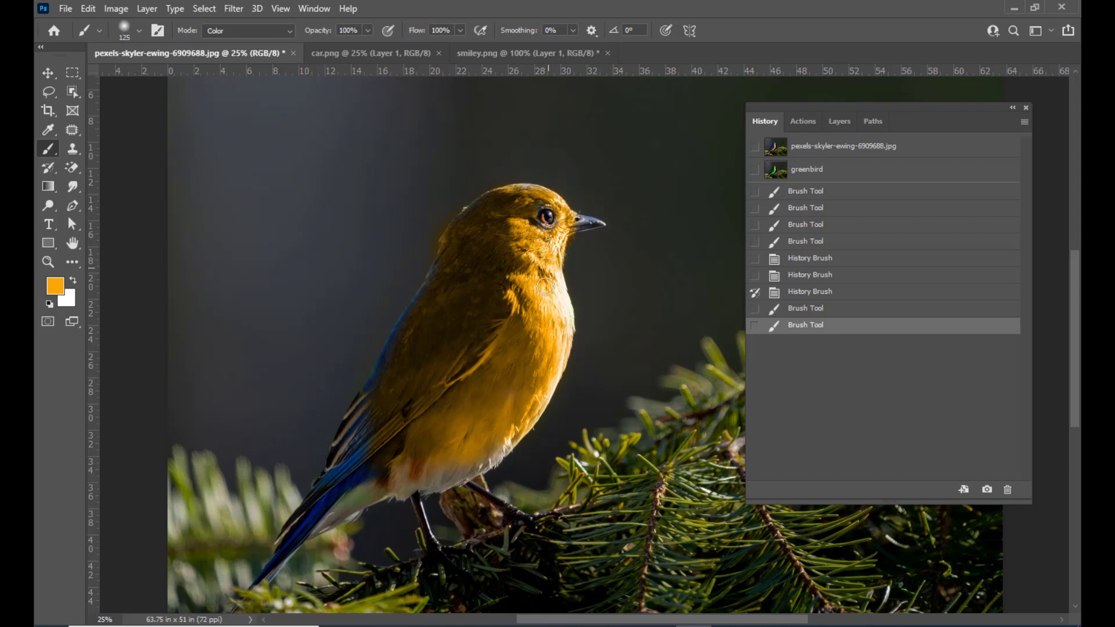
mouse_move(491, 460)
left_mouse_down()
mouse_move(408, 475)
mouse_move(402, 489)
mouse_move(452, 480)
mouse_move(379, 477)
mouse_move(378, 418)
mouse_move(410, 347)
mouse_move(383, 385)
mouse_move(384, 373)
mouse_move(438, 275)
mouse_move(384, 403)
mouse_move(339, 455)
mouse_move(373, 407)
mouse_move(350, 436)
mouse_move(381, 440)
mouse_move(395, 481)
mouse_move(316, 521)
mouse_move(372, 452)
mouse_move(362, 453)
mouse_move(337, 472)
mouse_move(315, 529)
mouse_move(283, 555)
mouse_move(329, 487)
mouse_move(305, 531)
mouse_move(308, 514)
mouse_move(298, 519)
mouse_move(360, 459)
mouse_move(432, 480)
left_mouse_up()
mouse_move(500, 297)
left_mouse_down()
mouse_move(460, 268)
mouse_move(531, 192)
mouse_move(473, 213)
mouse_move(531, 191)
mouse_move(465, 227)
mouse_move(478, 254)
mouse_move(500, 210)
mouse_move(495, 213)
left_mouse_up()
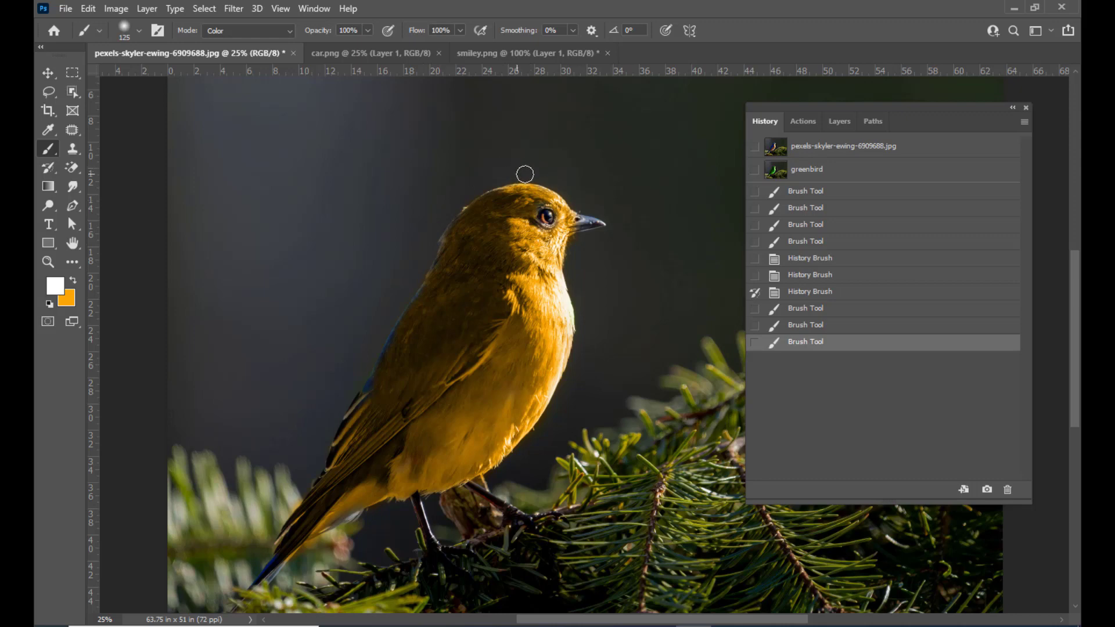
Clean the color spill around the bird's head with white and touch up its neck and back edge with orange
mouse_move(516, 174)
left_mouse_down()
mouse_move(465, 182)
mouse_move(421, 219)
mouse_move(425, 200)
mouse_move(374, 221)
left_mouse_up()
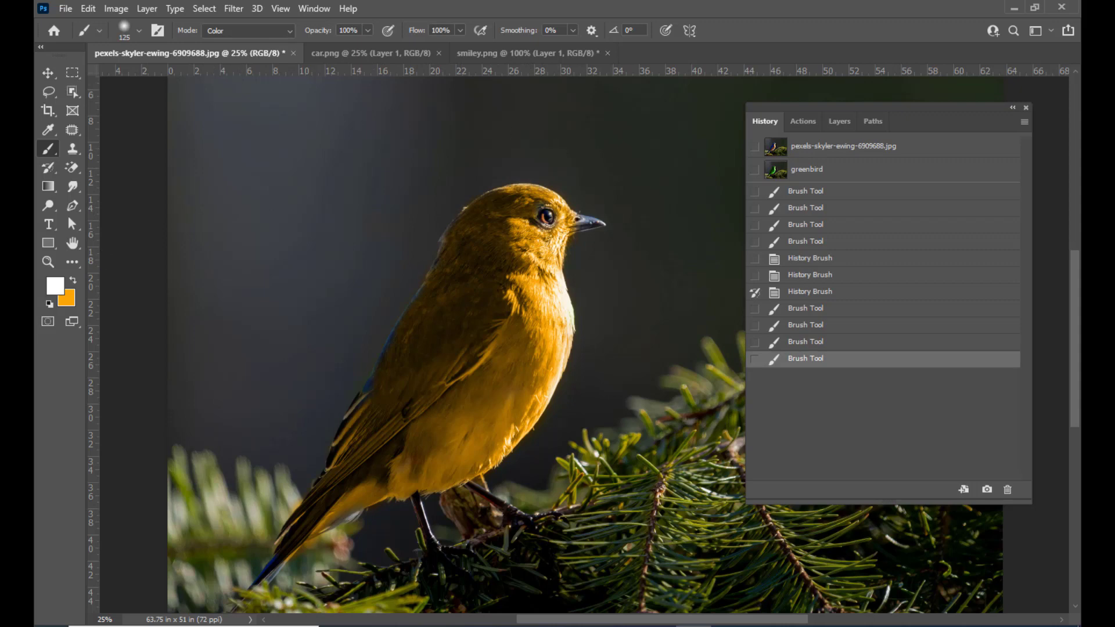
left_click(73, 282)
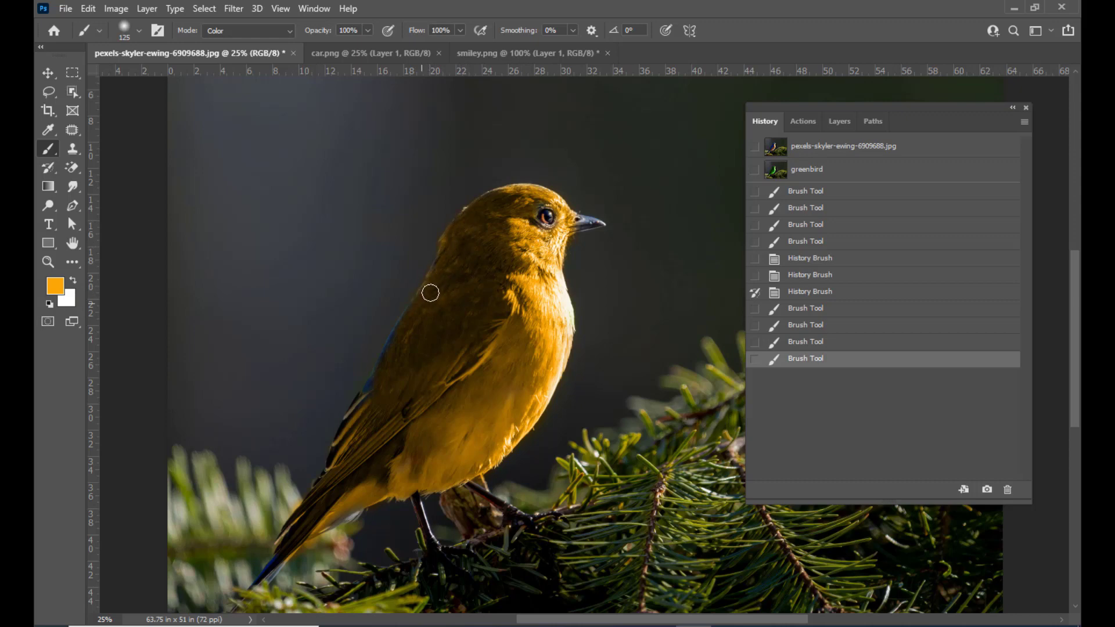
mouse_move(407, 327)
left_mouse_down()
mouse_move(371, 399)
mouse_move(407, 345)
mouse_move(518, 330)
mouse_move(542, 314)
left_mouse_up()
left_click_drag(517, 350, 522, 322)
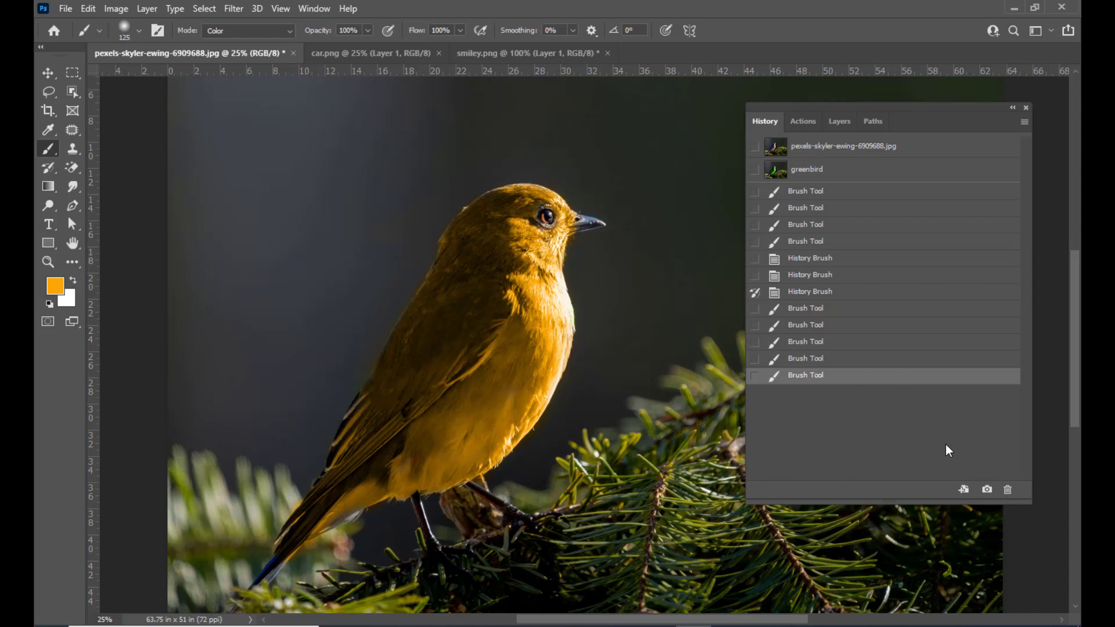
Take a history snapshot of the orange bird and name it orangebird
left_click(987, 491)
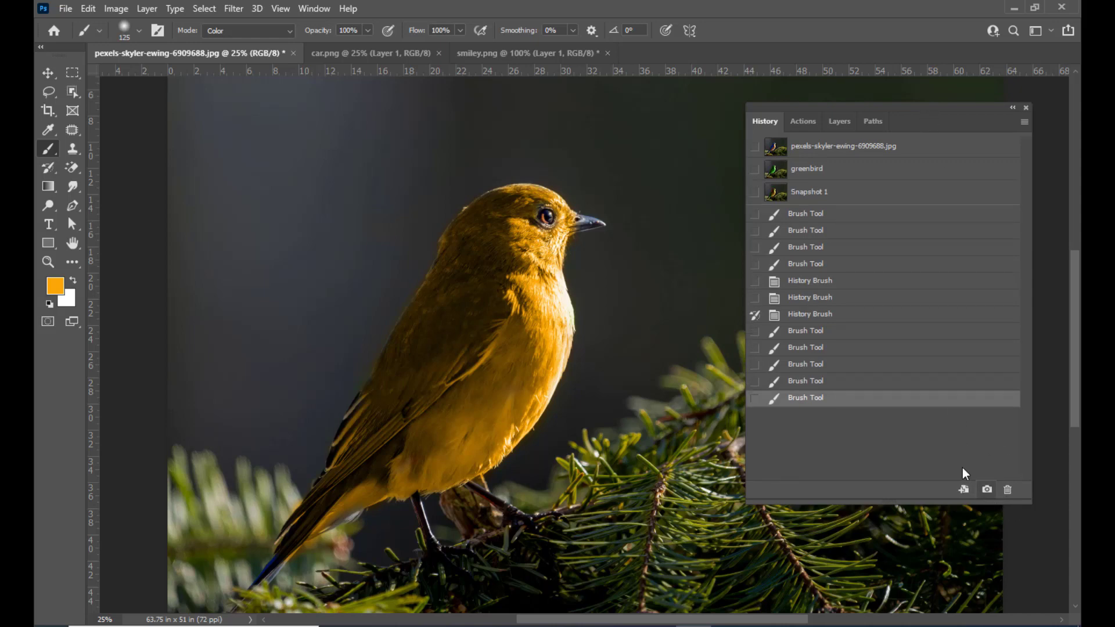
double_click(811, 194)
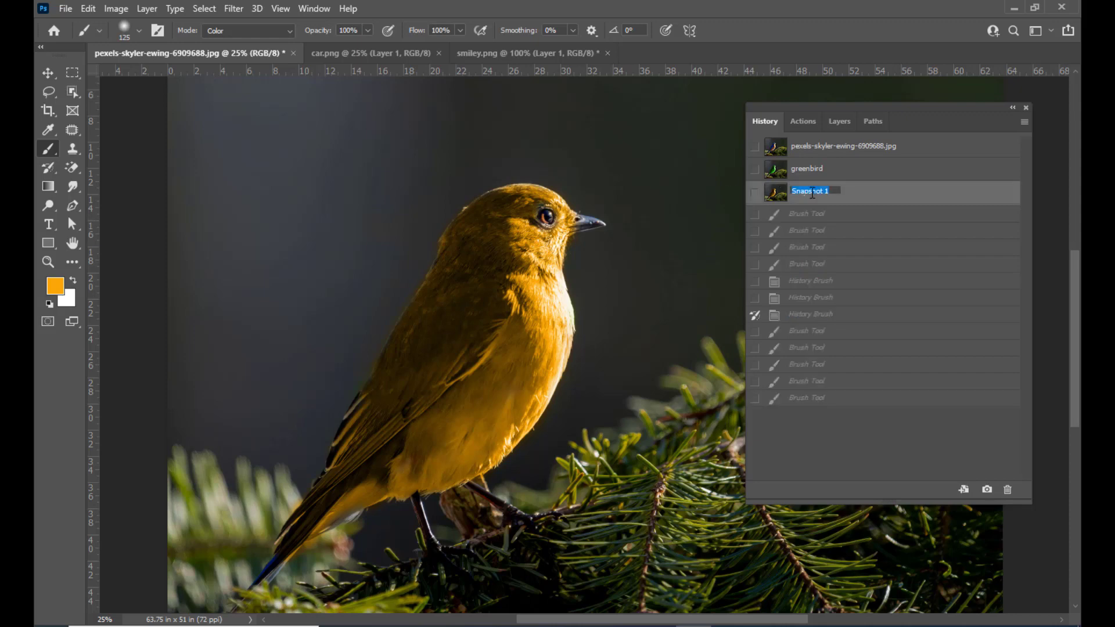
type("orangebird")
key("Return")
Set the foreground color to red, hex fb052d, and return to the last Brush Tool state
left_click(56, 285)
left_click(896, 141)
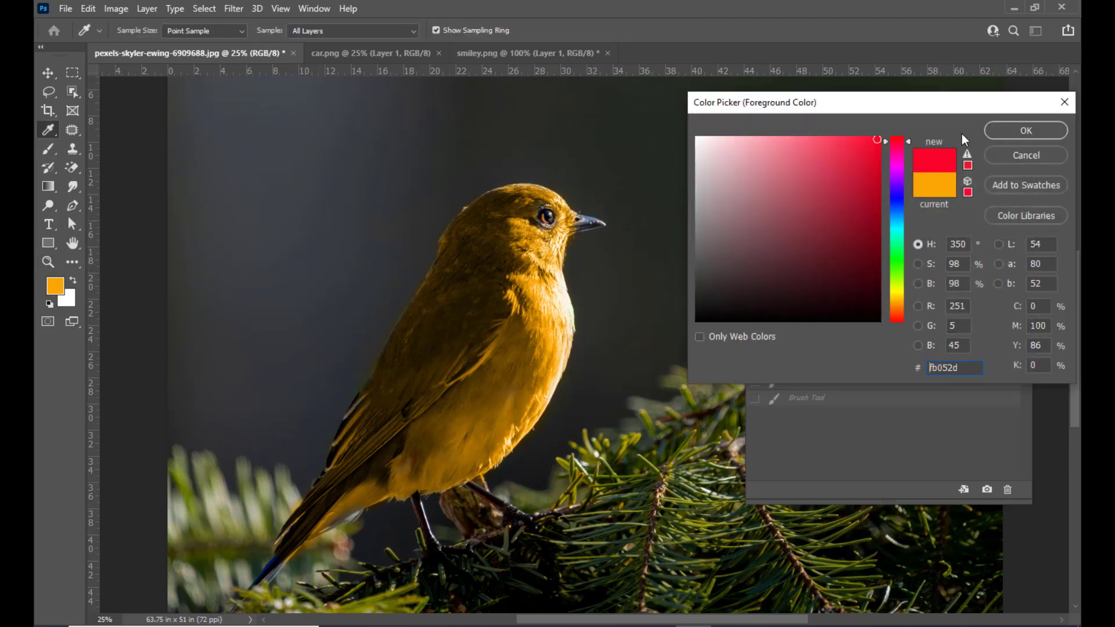
left_click(996, 131)
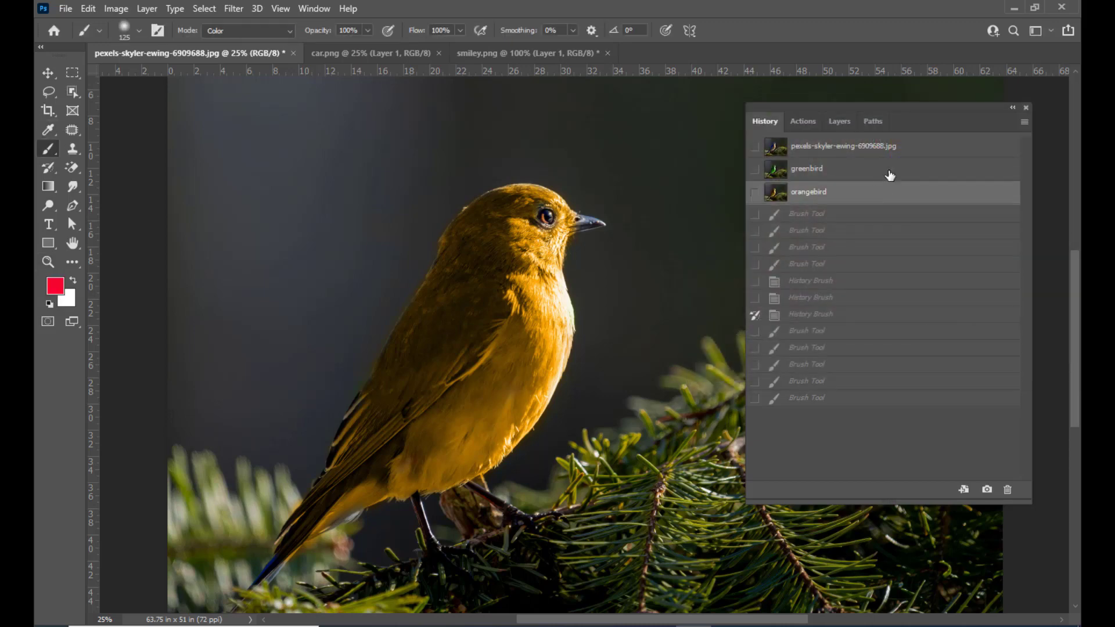
left_click(941, 399)
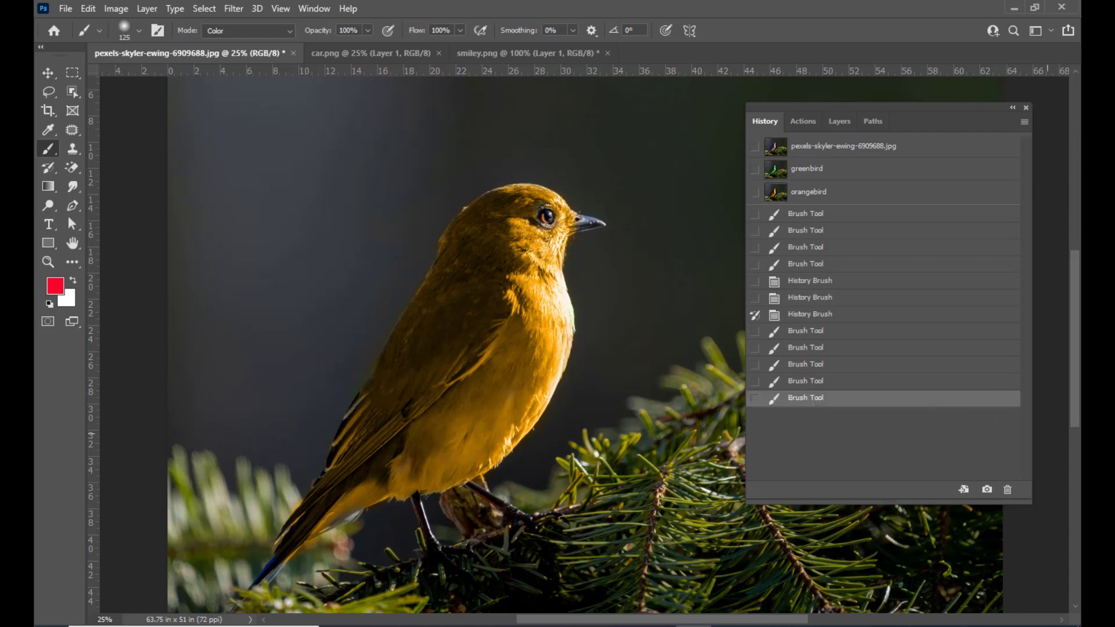
Paint the whole bird red in Color mode, using a 175 px brush for the body and 90 px for the face and tail tip
left_click(251, 30)
left_click(251, 29)
left_click(42, 97)
left_click(48, 148)
key("bracketright")
key("bracketright")
key("bracketright")
key("bracketleft")
mouse_move(515, 200)
left_mouse_down()
mouse_move(485, 209)
mouse_move(503, 205)
mouse_move(477, 249)
mouse_move(478, 230)
mouse_move(459, 232)
mouse_move(469, 224)
mouse_move(509, 240)
mouse_move(517, 230)
mouse_move(544, 246)
mouse_move(546, 263)
mouse_move(490, 289)
mouse_move(460, 272)
mouse_move(463, 260)
mouse_move(437, 293)
mouse_move(529, 316)
mouse_move(541, 280)
mouse_move(560, 326)
mouse_move(552, 345)
mouse_move(514, 310)
mouse_move(502, 381)
mouse_move(528, 385)
mouse_move(556, 364)
mouse_move(538, 396)
mouse_move(479, 464)
mouse_move(496, 448)
mouse_move(407, 478)
mouse_move(449, 429)
mouse_move(446, 441)
mouse_move(470, 442)
mouse_move(486, 395)
mouse_move(465, 337)
mouse_move(416, 319)
mouse_move(442, 296)
mouse_move(383, 422)
mouse_move(386, 389)
mouse_move(357, 445)
mouse_move(370, 410)
mouse_move(355, 432)
mouse_move(449, 399)
mouse_move(330, 505)
mouse_move(366, 462)
mouse_move(353, 486)
mouse_move(413, 460)
mouse_move(396, 472)
mouse_move(413, 429)
mouse_move(291, 539)
mouse_move(343, 494)
mouse_move(336, 479)
mouse_move(555, 366)
mouse_move(545, 314)
left_mouse_up()
left_click_drag(537, 246, 511, 258)
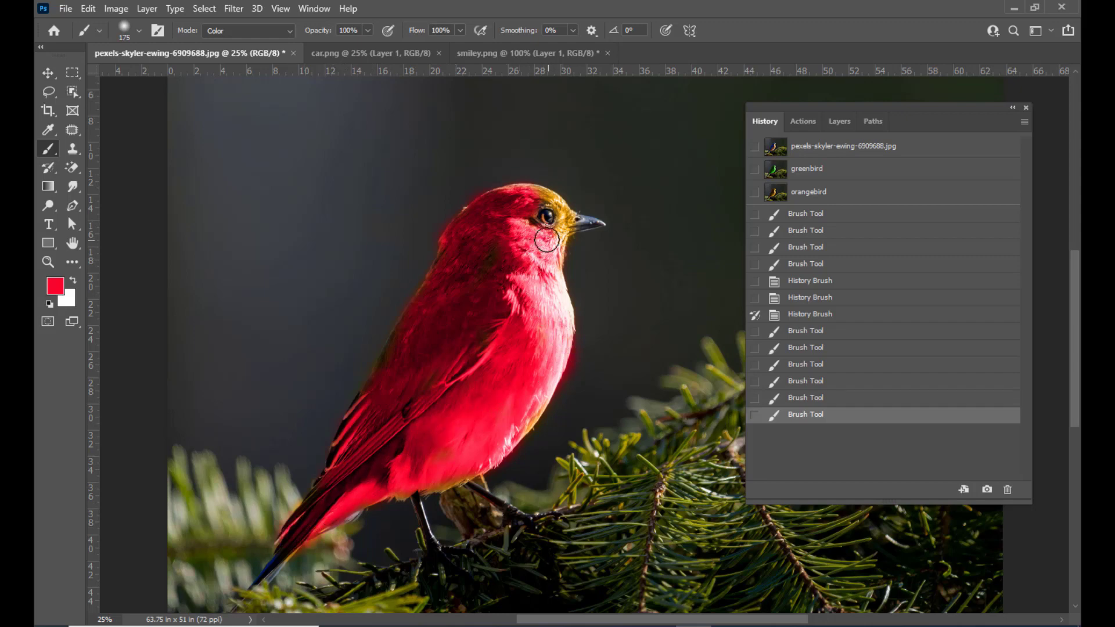
key("bracketleft")
left_click_drag(489, 244, 482, 259)
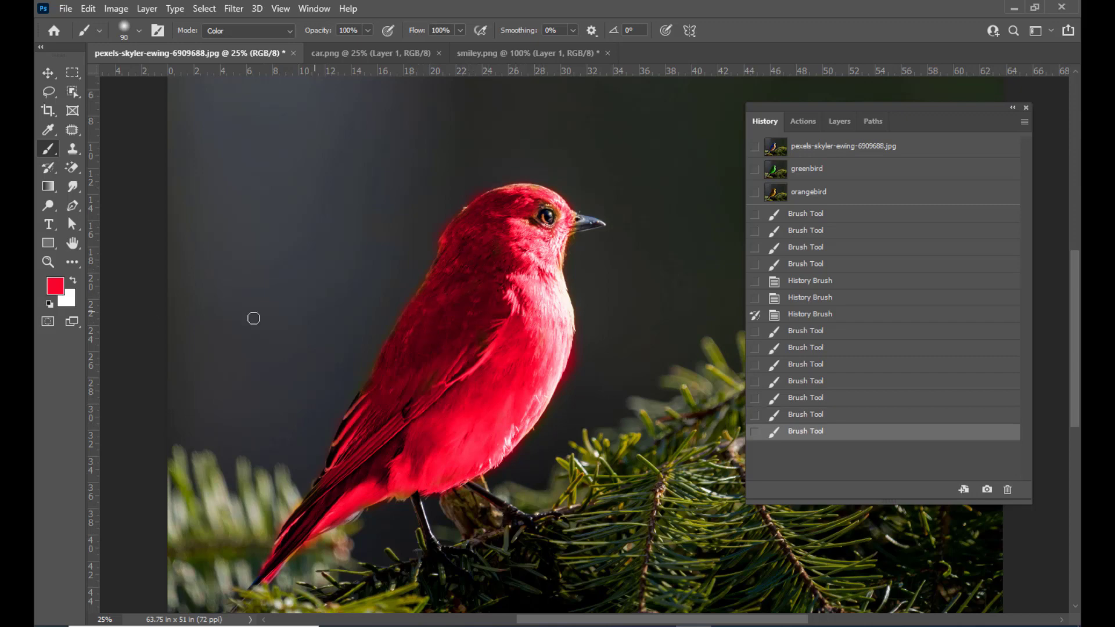
Remove the red spill along the bird's chest, head and back by painting around it with a 150 px white brush
left_click(73, 279)
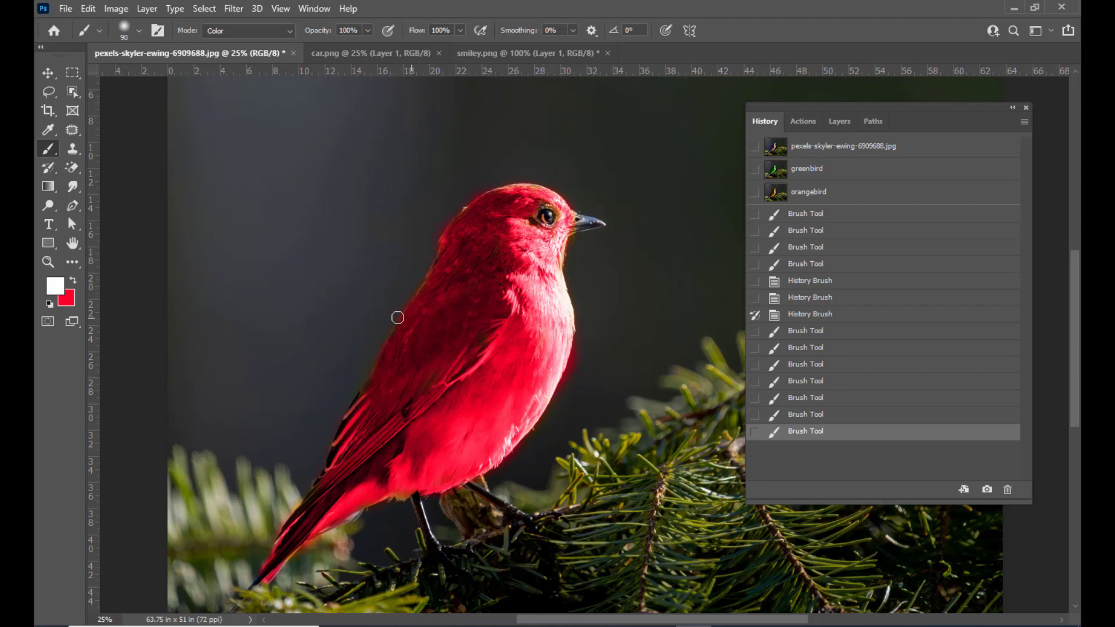
key("bracketright")
key("bracketright")
key("bracketright")
left_click_drag(577, 389, 584, 309)
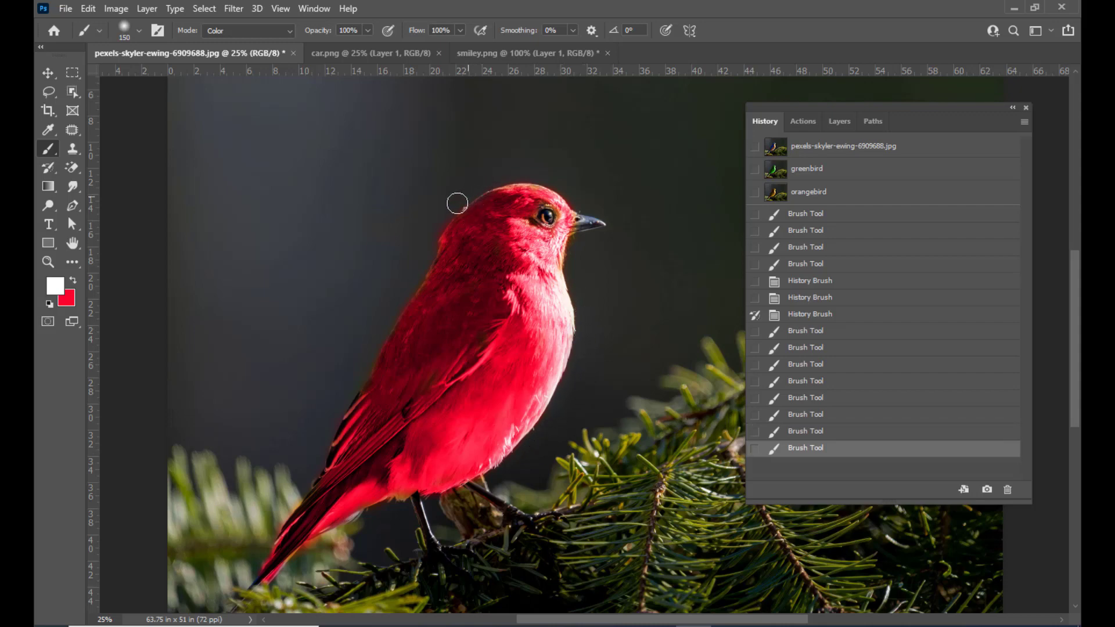
left_click_drag(402, 302, 340, 393)
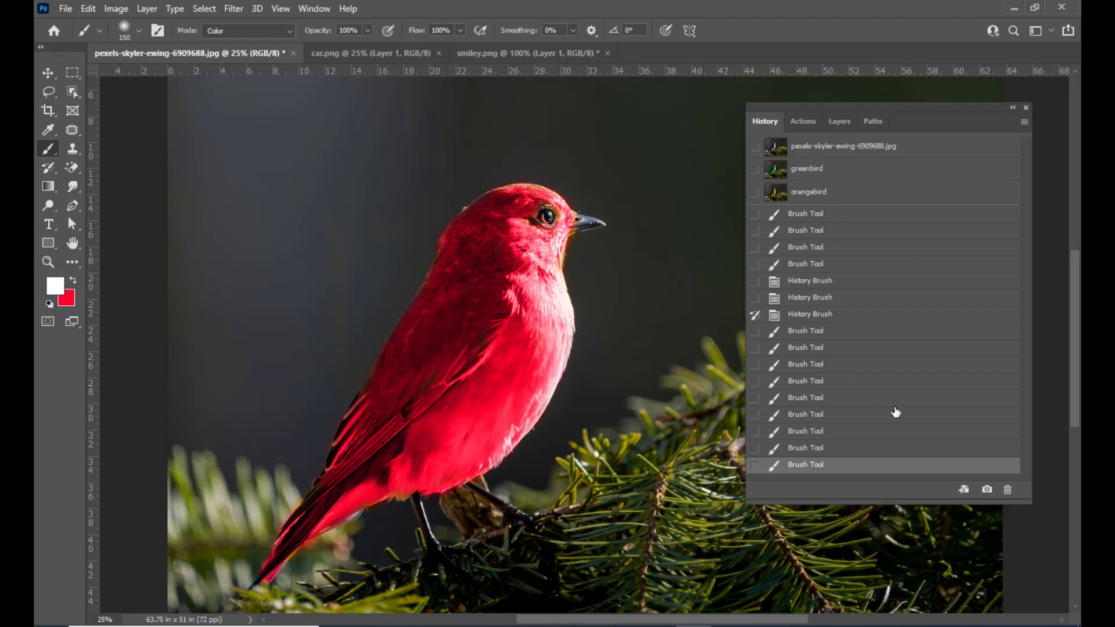
Take a history snapshot of the red bird and name it redbird
left_click(986, 490)
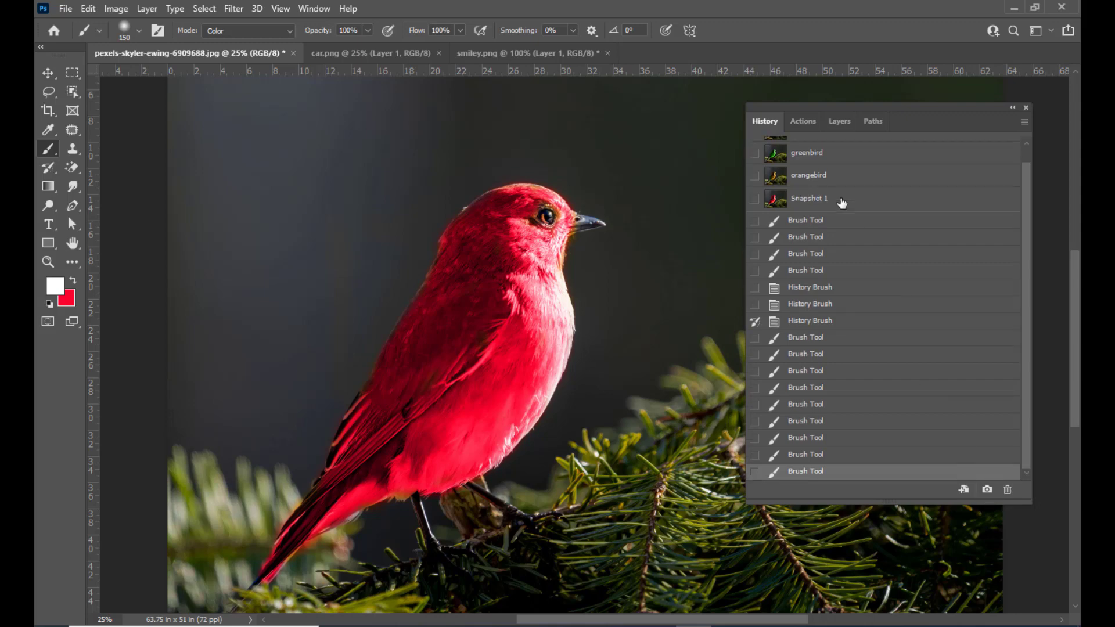
scroll(961, 324, "up", 1)
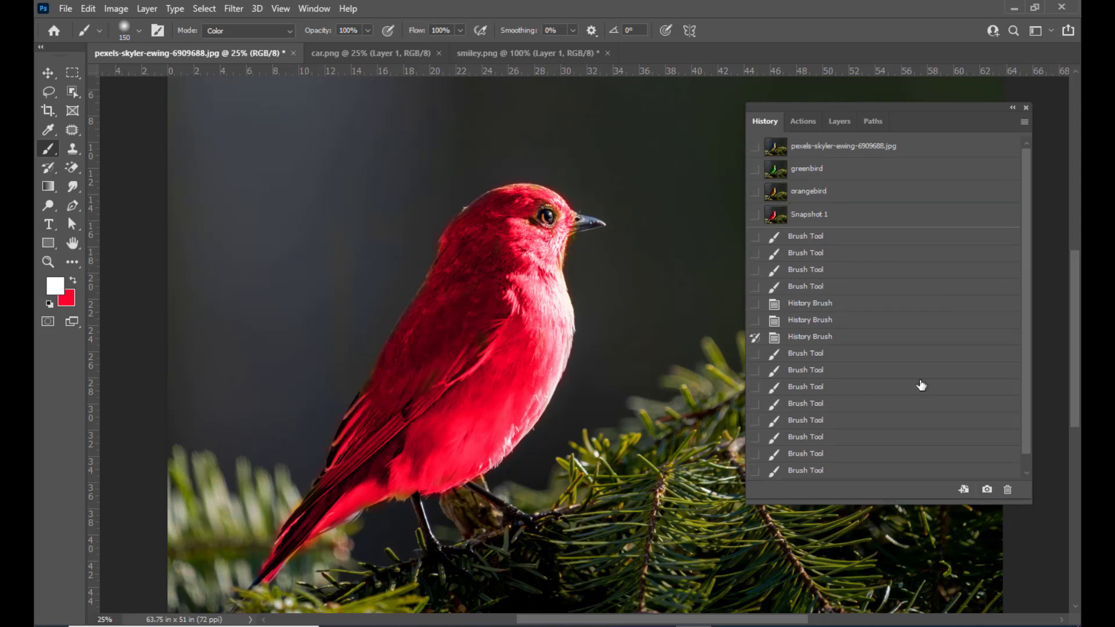
double_click(824, 214)
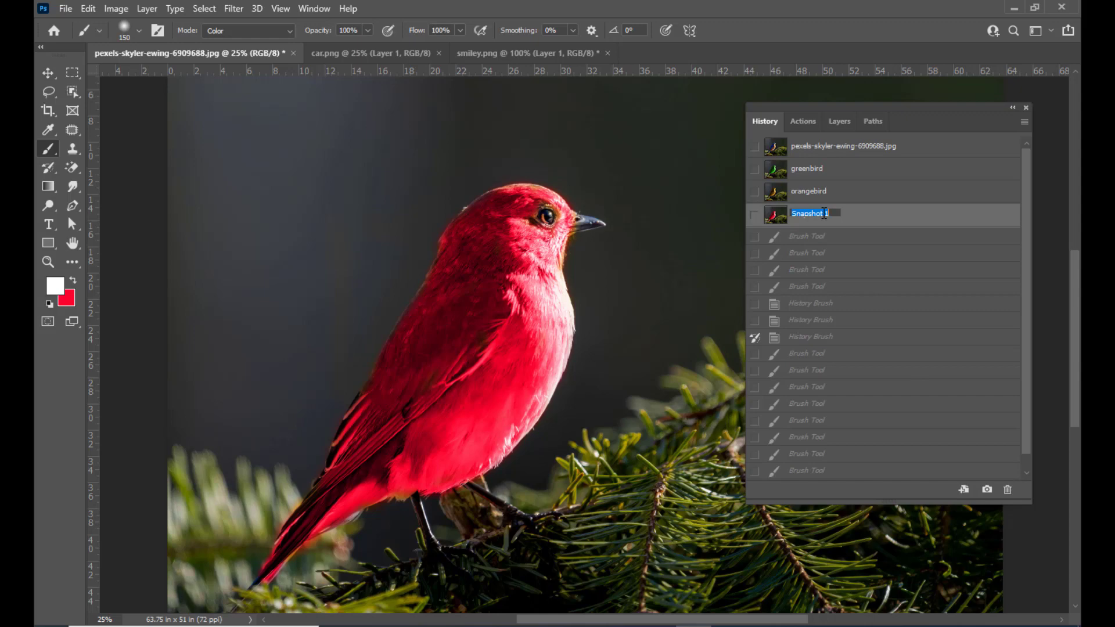
type("redbird")
key("Return")
left_click_drag(1028, 408, 1027, 468)
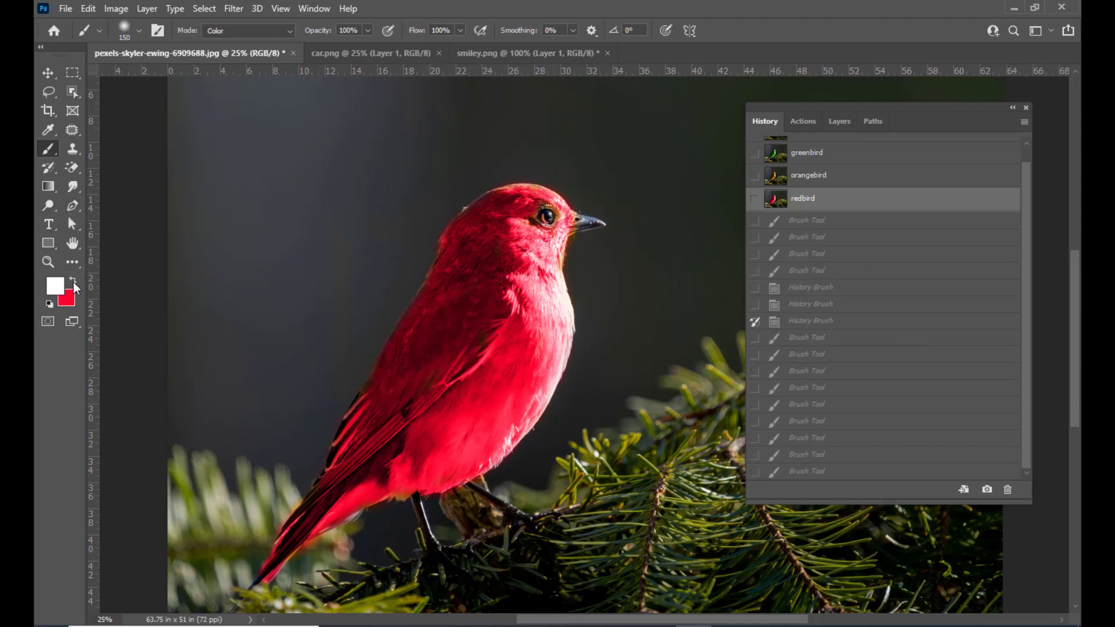
Set the foreground color to blue, hex 194fe9, and return to the last Brush Tool state
left_click(61, 294)
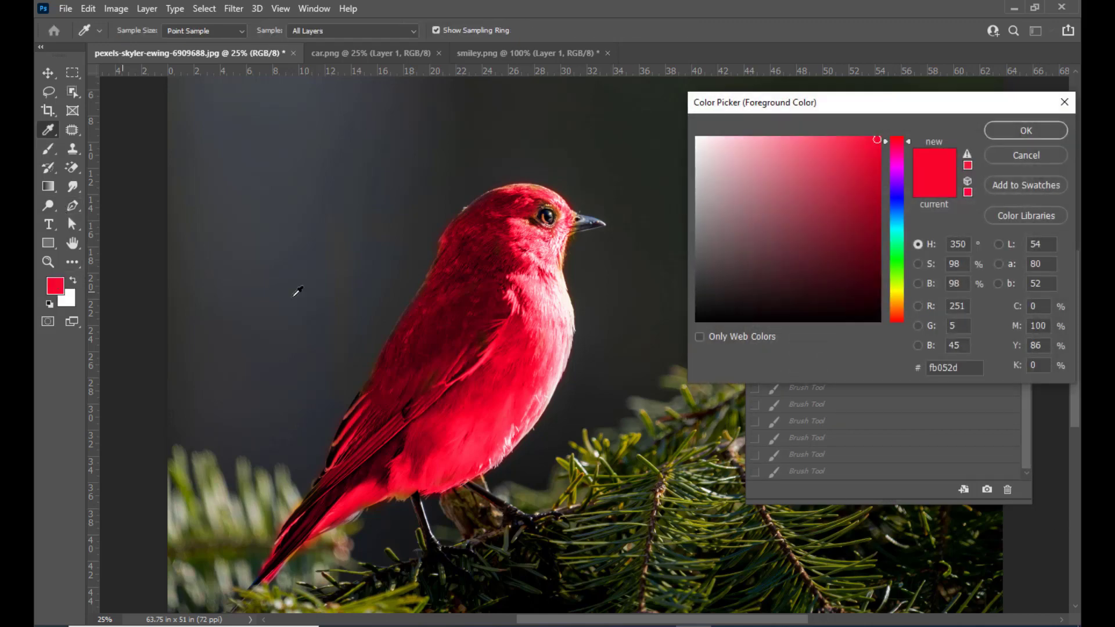
left_click(897, 203)
left_click(861, 151)
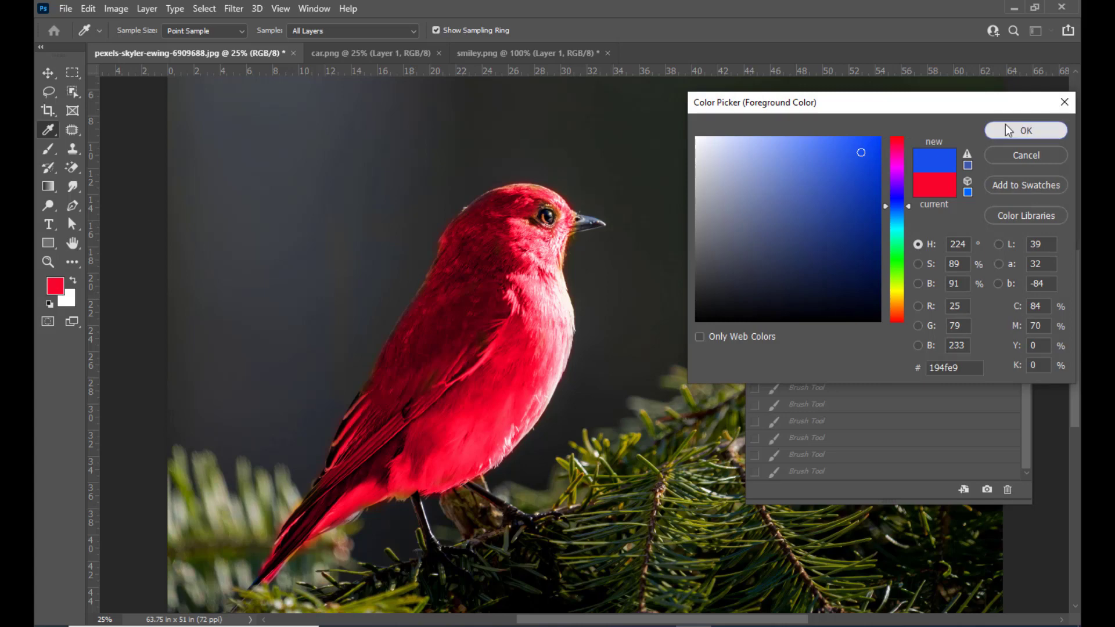
left_click(1007, 127)
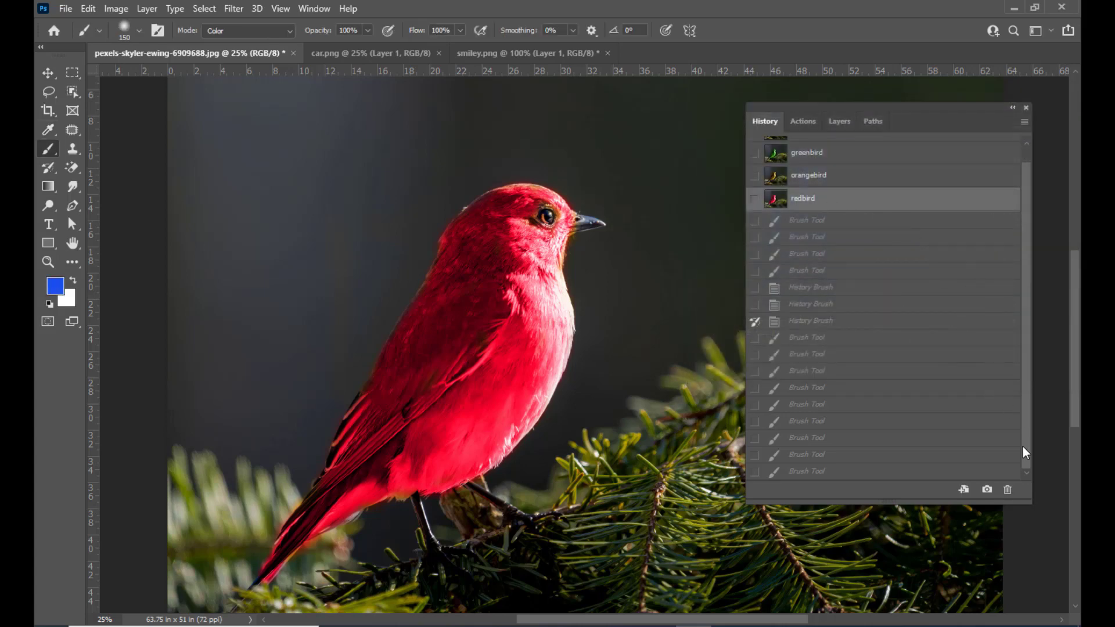
left_click(811, 472)
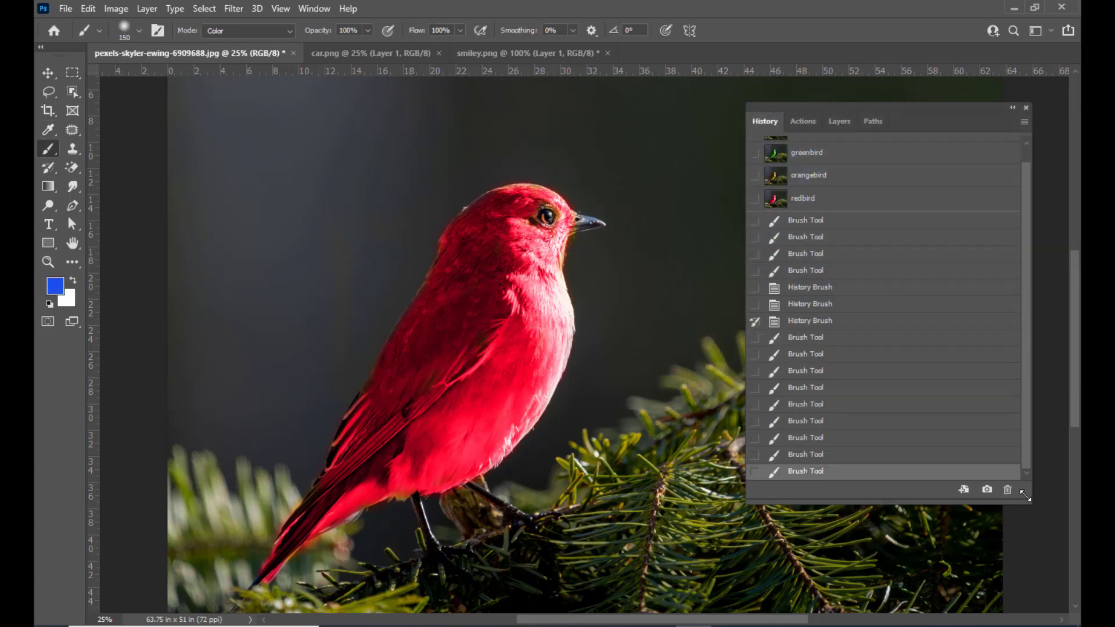
left_click_drag(1025, 495, 1031, 514)
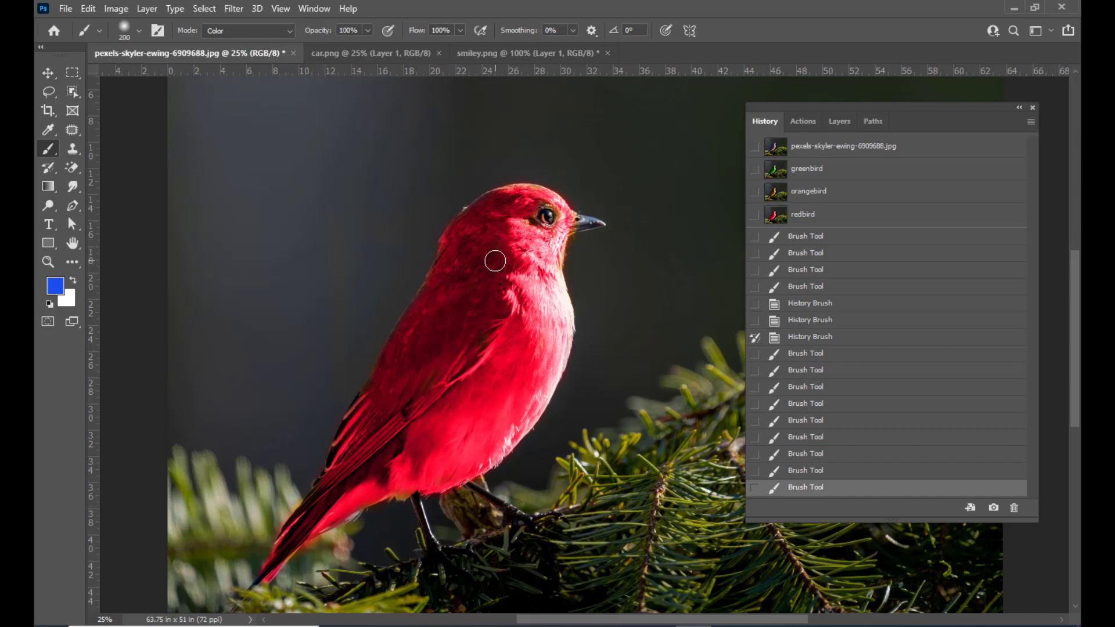
Paint the bird's body blue with a 200 px brush and continue down the tail with a 150 px brush
key("bracketright")
mouse_move(491, 250)
left_mouse_down()
mouse_move(483, 243)
mouse_move(514, 267)
mouse_move(521, 254)
left_mouse_up()
mouse_move(541, 303)
left_mouse_down()
mouse_move(510, 359)
mouse_move(494, 345)
mouse_move(464, 376)
mouse_move(431, 359)
mouse_move(465, 256)
mouse_move(457, 321)
mouse_move(526, 312)
mouse_move(522, 388)
mouse_move(544, 362)
mouse_move(568, 273)
mouse_move(375, 469)
mouse_move(496, 396)
mouse_move(499, 434)
mouse_move(344, 491)
mouse_move(378, 457)
mouse_move(437, 301)
mouse_move(344, 494)
mouse_move(393, 417)
mouse_move(337, 503)
mouse_move(381, 470)
mouse_move(343, 480)
left_mouse_up()
key("bracketleft")
key("bracketleft")
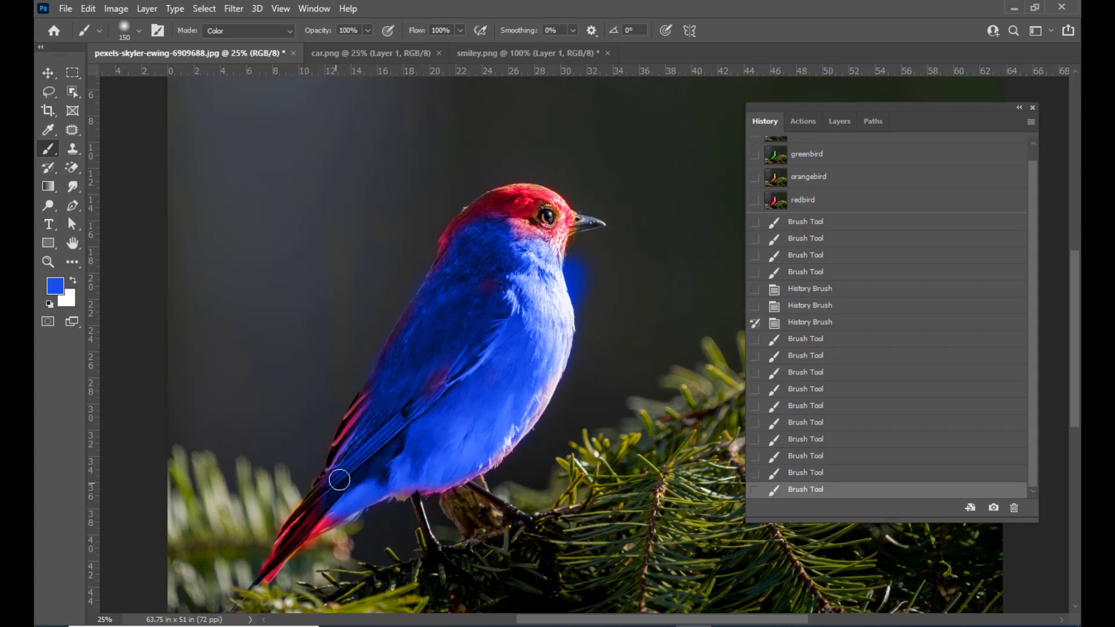
key("bracketleft")
key("bracketleft")
key("bracketleft")
key("bracketleft")
key("bracketleft")
mouse_move(301, 528)
left_mouse_down()
mouse_move(346, 501)
mouse_move(290, 545)
left_mouse_up()
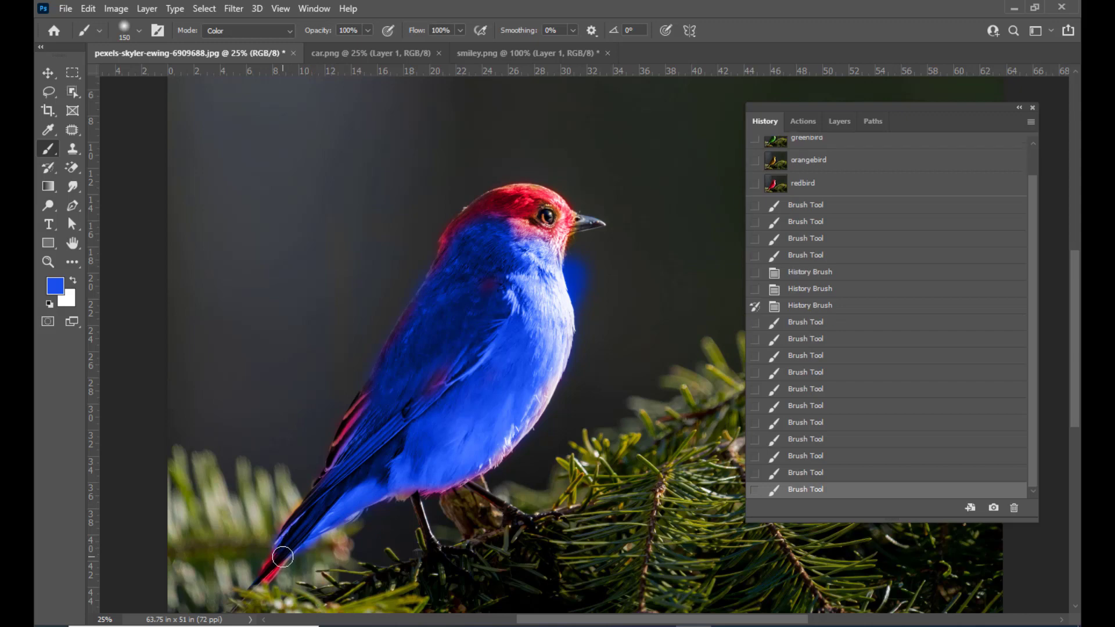
Paint the bird's head and face blue with a 150 px brush
mouse_move(503, 248)
left_mouse_down()
mouse_move(510, 207)
mouse_move(460, 232)
mouse_move(513, 205)
mouse_move(504, 200)
left_mouse_up()
key("p")
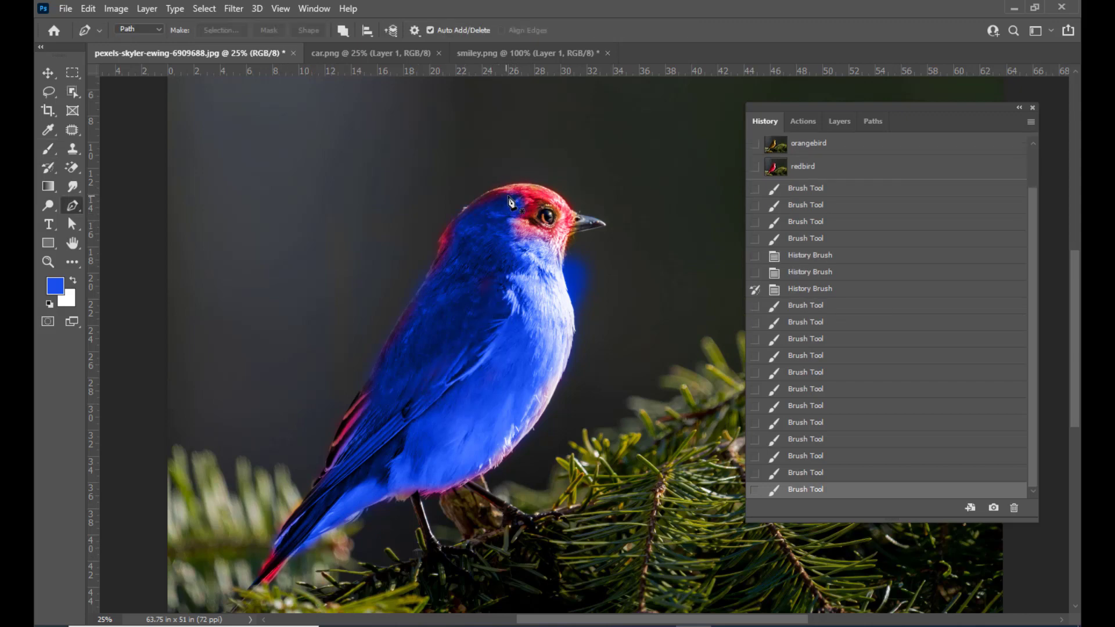
left_click(48, 149)
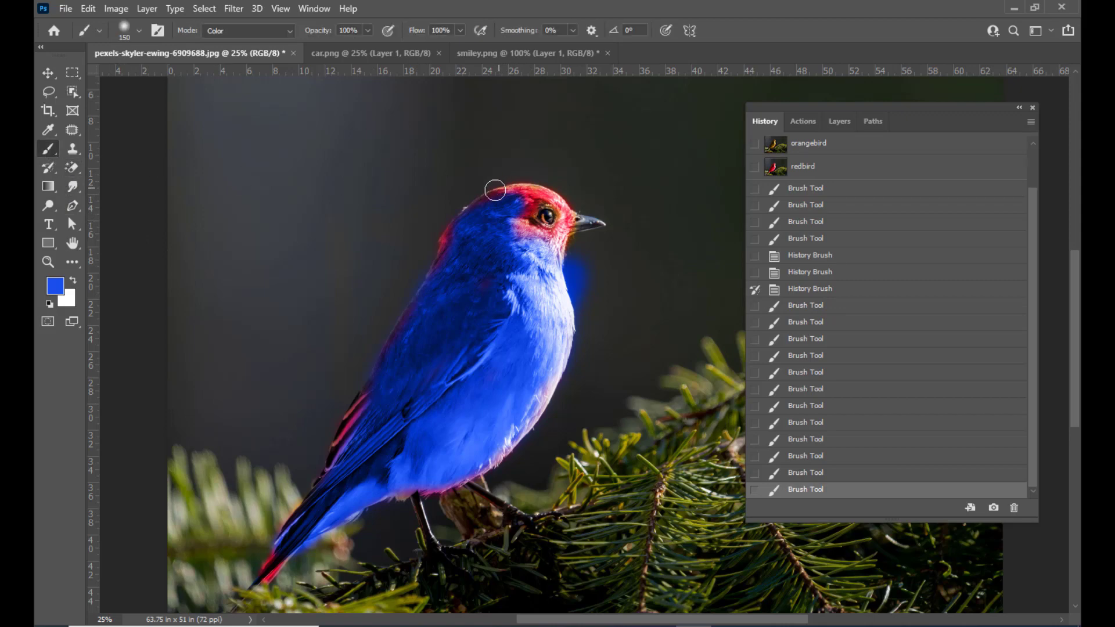
mouse_move(497, 191)
left_mouse_down()
mouse_move(530, 199)
mouse_move(505, 214)
mouse_move(548, 221)
left_mouse_up()
Remove the blue spill in front of the bird's chest by painting over it with a 100 px white brush
key("bracketleft")
key("bracketleft")
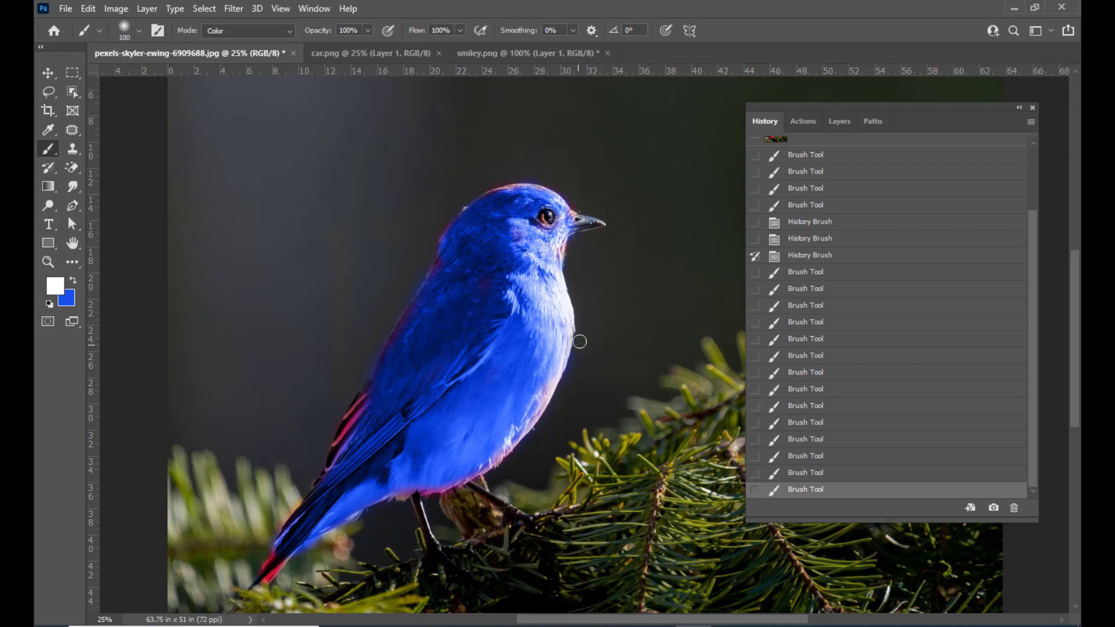
left_click_drag(577, 335, 568, 388)
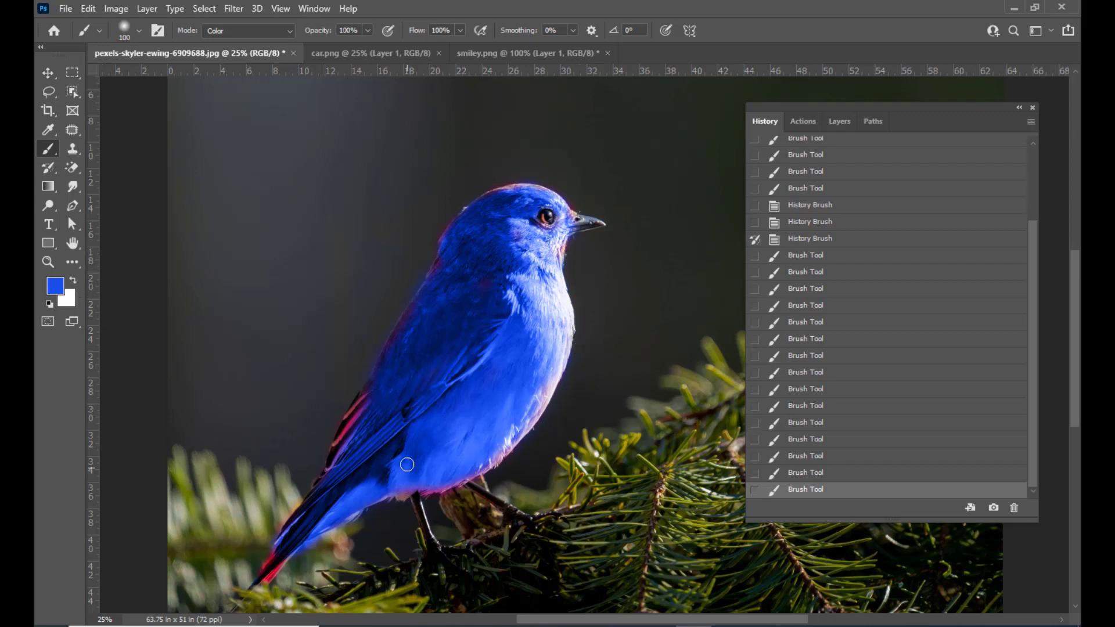
Paint the remaining red edges along the back, belly, wing and tail tip blue with a 100 px brush
mouse_move(407, 464)
left_mouse_down()
mouse_move(372, 398)
mouse_move(335, 461)
mouse_move(411, 447)
mouse_move(431, 471)
mouse_move(399, 490)
mouse_move(449, 485)
mouse_move(513, 442)
mouse_move(475, 451)
mouse_move(428, 358)
mouse_move(402, 348)
mouse_move(411, 318)
mouse_move(382, 367)
mouse_move(430, 302)
mouse_move(450, 234)
mouse_move(495, 196)
mouse_move(541, 193)
mouse_move(474, 255)
mouse_move(467, 302)
mouse_move(425, 326)
left_mouse_up()
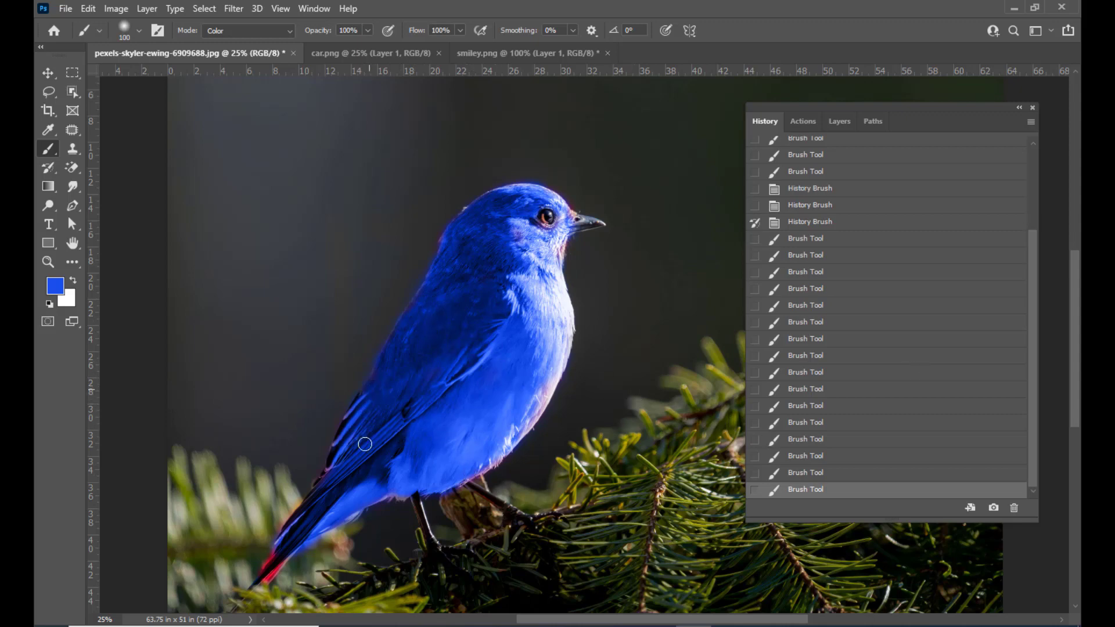
mouse_move(365, 444)
left_mouse_down()
mouse_move(266, 579)
mouse_move(305, 525)
mouse_move(377, 475)
mouse_move(421, 465)
left_mouse_up()
left_click_drag(520, 384, 603, 395)
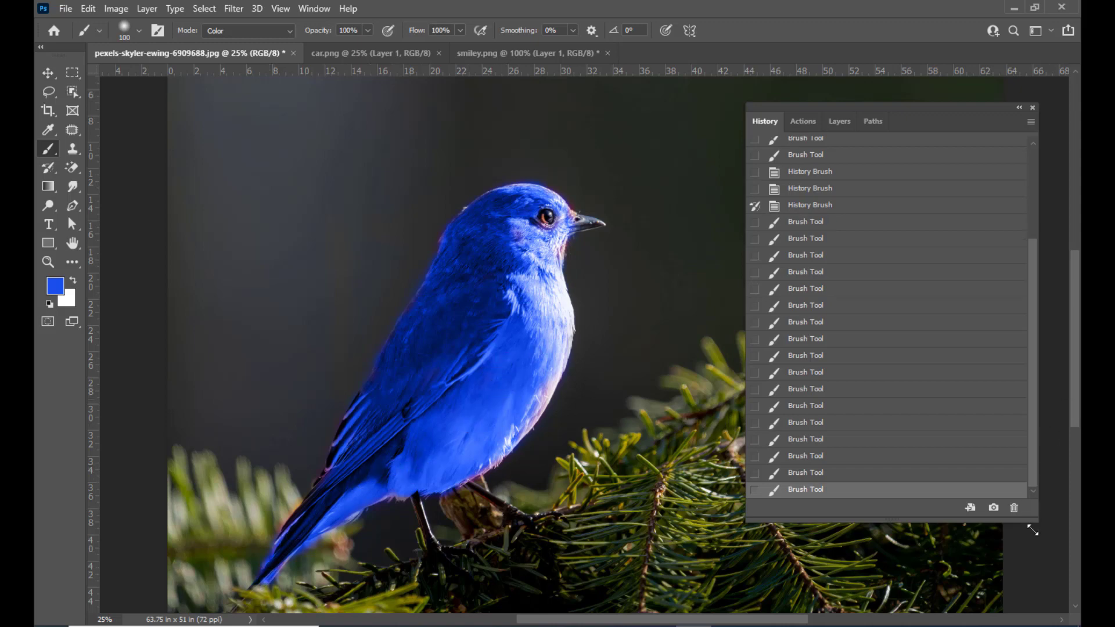
Take a history snapshot of the blue bird and name it bluebird
left_click_drag(1033, 530, 1041, 586)
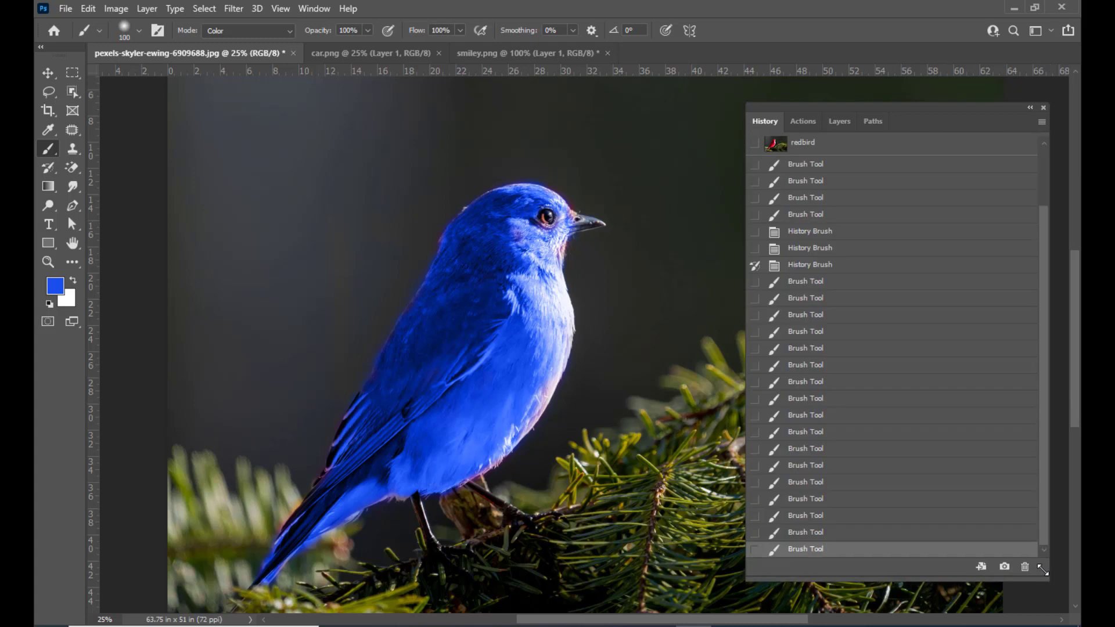
left_click(1003, 564)
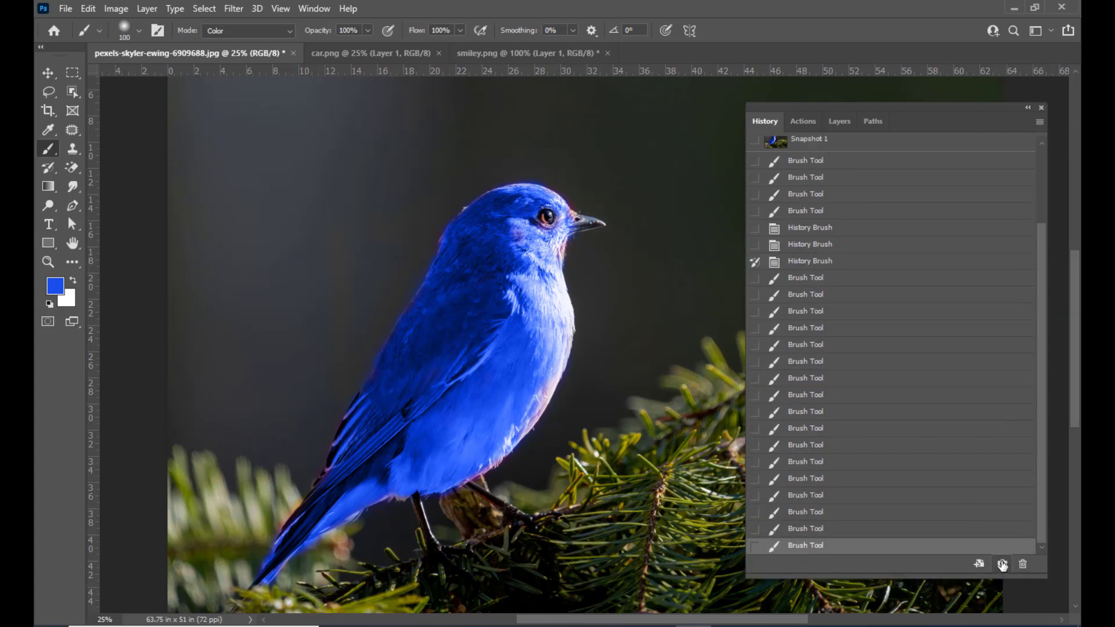
scroll(900, 236, "up", 3)
double_click(798, 237)
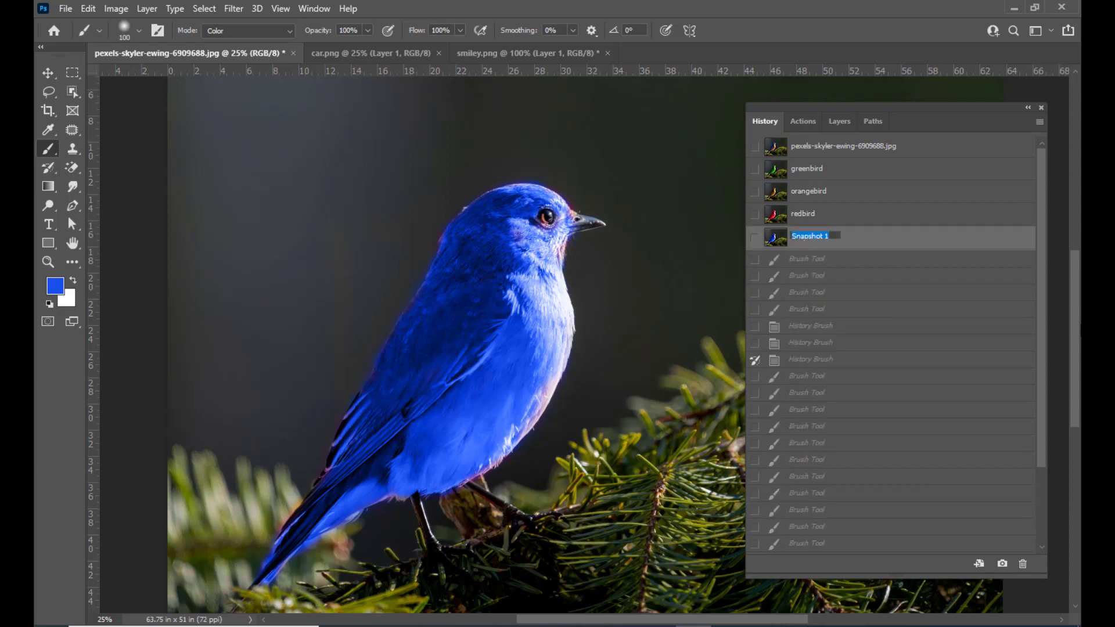
type("bluebird")
key("Return")
Set the foreground color to bright magenta and return to the last Brush Tool state
left_click_drag(1037, 350, 1039, 426)
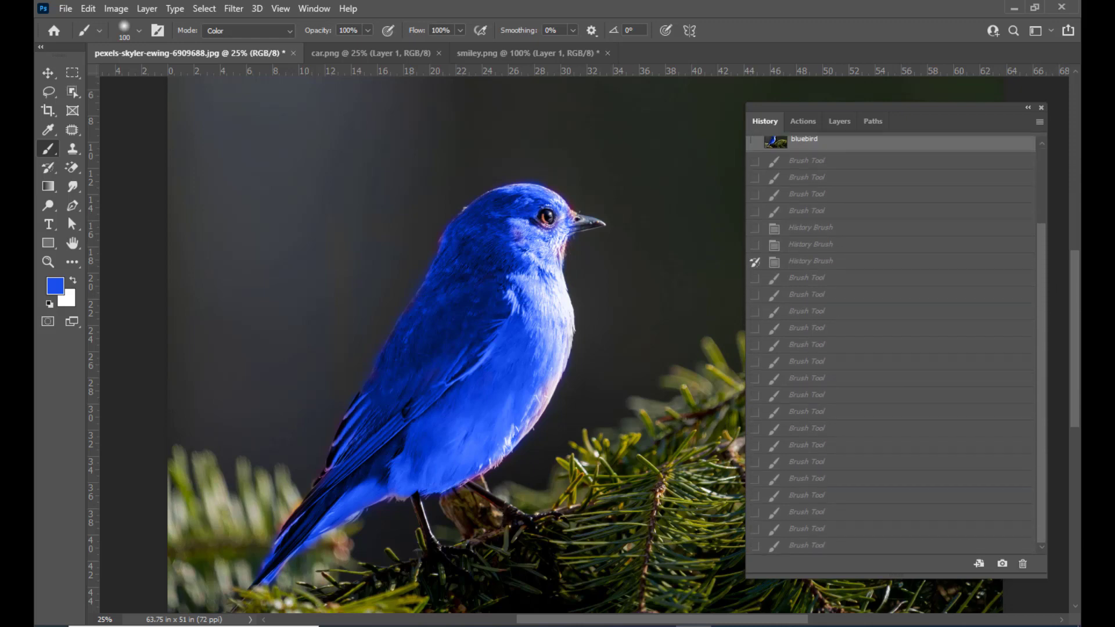
left_click(55, 286)
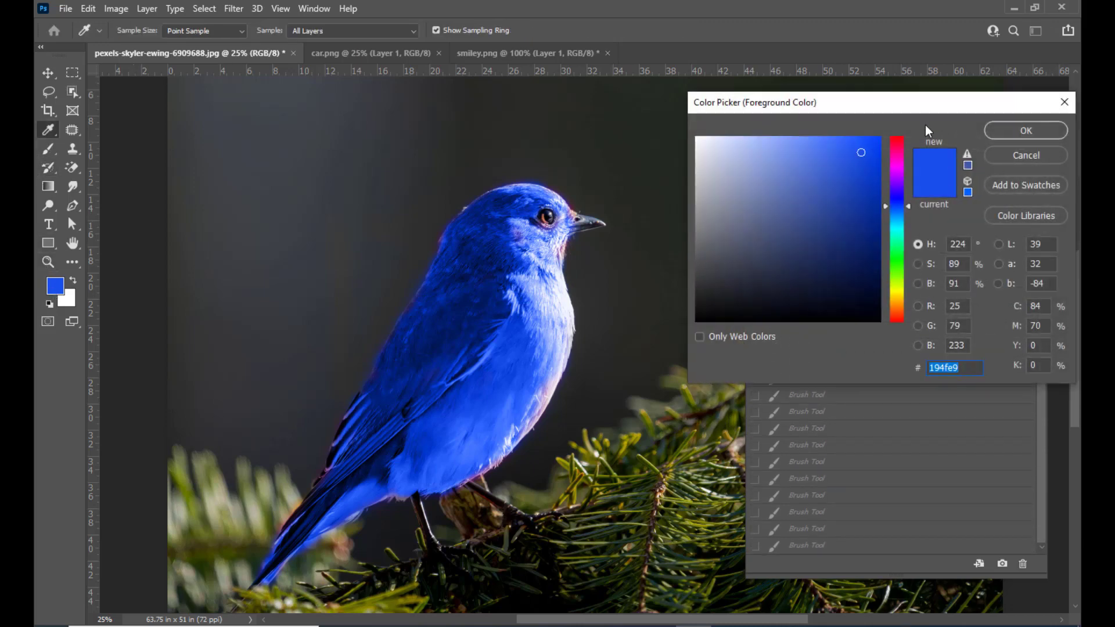
left_click(897, 167)
left_click(1013, 131)
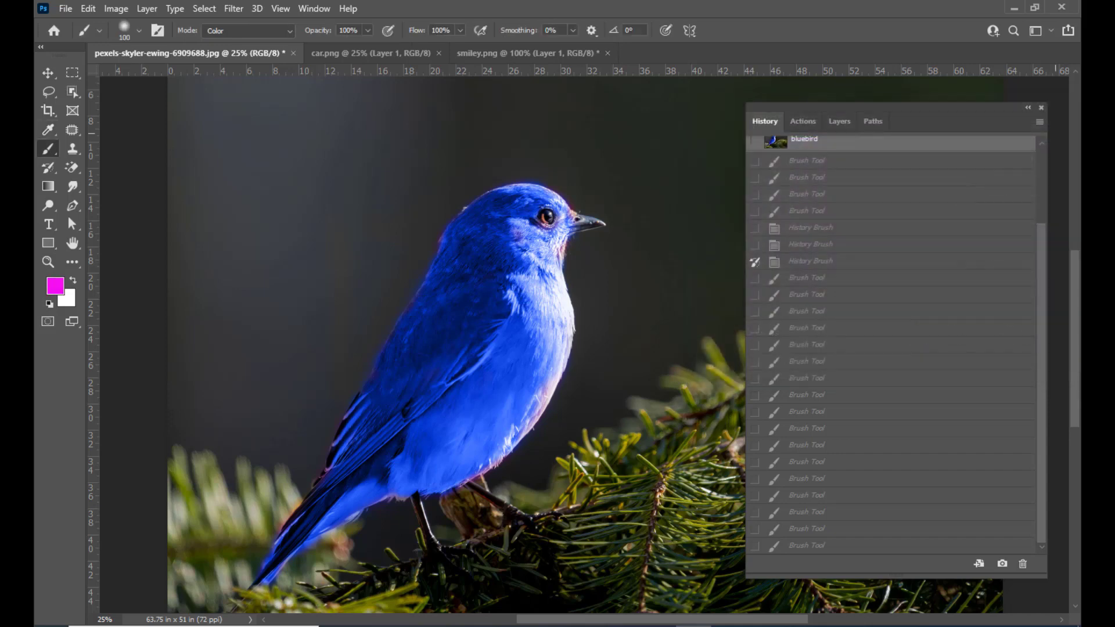
left_click(825, 548)
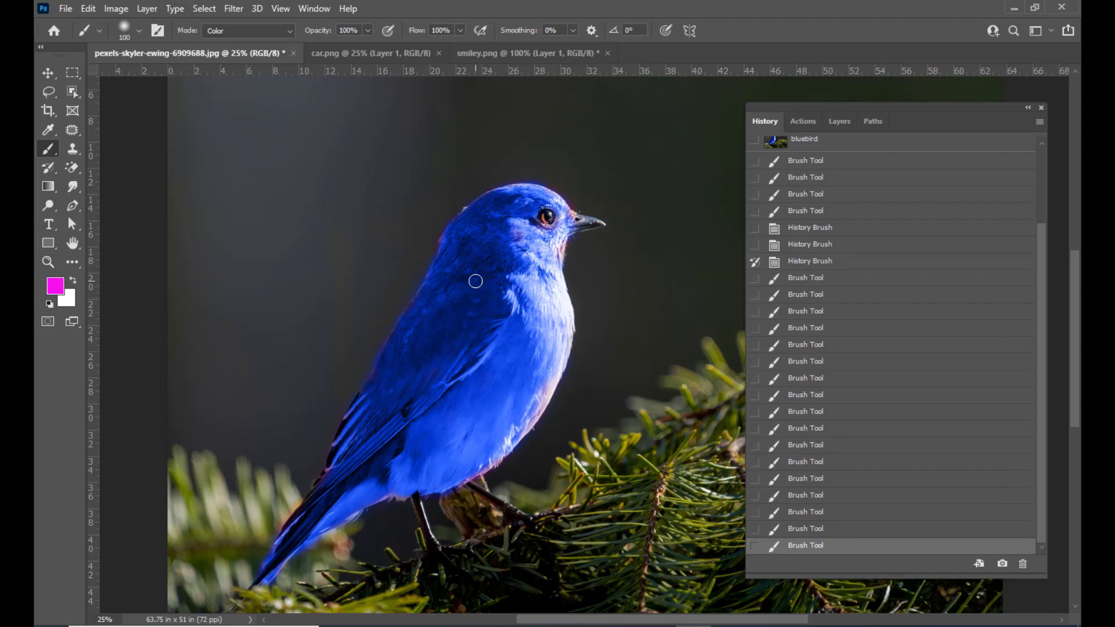
Paint the bird's head and body magenta in Color mode, using a 100 px brush around the face and belly edge
key("bracketright")
mouse_move(516, 200)
left_mouse_down()
mouse_move(500, 221)
mouse_move(481, 216)
mouse_move(498, 205)
mouse_move(459, 246)
mouse_move(451, 284)
mouse_move(503, 286)
mouse_move(505, 263)
mouse_move(525, 252)
mouse_move(546, 270)
left_mouse_up()
mouse_move(516, 325)
left_mouse_down()
mouse_move(448, 334)
mouse_move(467, 258)
mouse_move(449, 290)
mouse_move(444, 277)
mouse_move(426, 335)
mouse_move(433, 301)
mouse_move(387, 371)
mouse_move(377, 410)
mouse_move(429, 329)
mouse_move(375, 438)
mouse_move(385, 444)
mouse_move(366, 492)
mouse_move(382, 432)
mouse_move(375, 416)
mouse_move(363, 421)
mouse_move(372, 411)
mouse_move(342, 476)
mouse_move(364, 497)
mouse_move(420, 463)
mouse_move(454, 465)
mouse_move(435, 477)
mouse_move(474, 465)
mouse_move(541, 349)
mouse_move(533, 274)
mouse_move(545, 351)
mouse_move(531, 408)
mouse_move(516, 425)
mouse_move(532, 373)
mouse_move(489, 269)
mouse_move(525, 202)
mouse_move(508, 227)
left_mouse_up()
key("bracketleft")
key("bracketleft")
key("bracketleft")
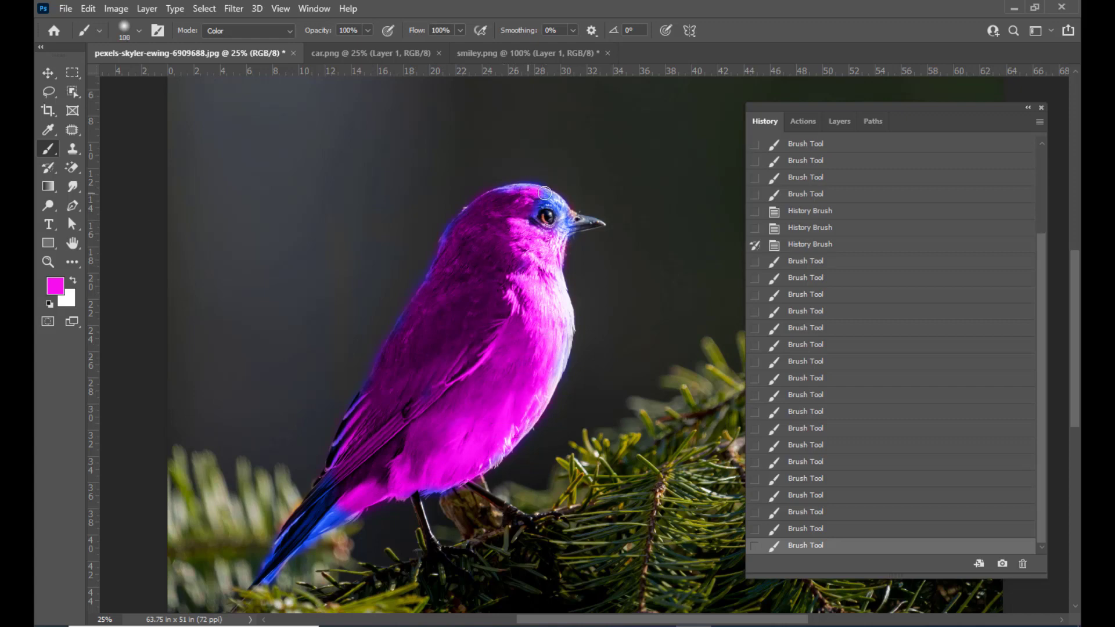
mouse_move(544, 193)
left_mouse_down()
mouse_move(505, 194)
mouse_move(544, 196)
mouse_move(568, 223)
left_mouse_up()
left_click_drag(450, 483, 432, 482)
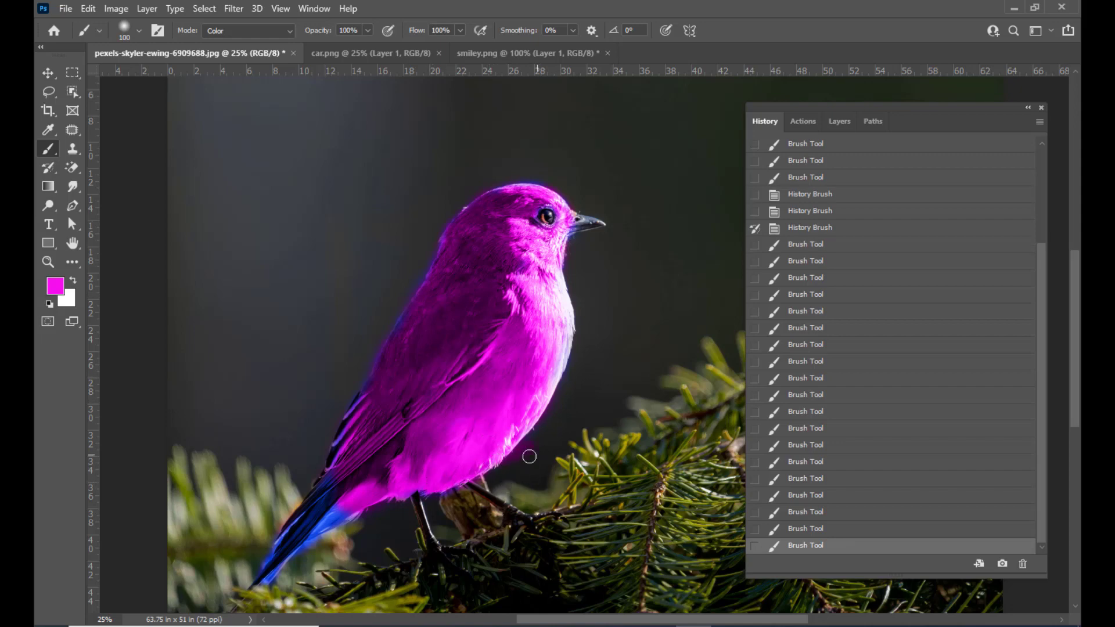
mouse_move(533, 441)
left_mouse_down()
mouse_move(552, 460)
mouse_move(555, 447)
mouse_move(351, 474)
left_mouse_up()
Remove the magenta spill beside the bird's belly by painting over it with a 175 px white brush
left_click(73, 281)
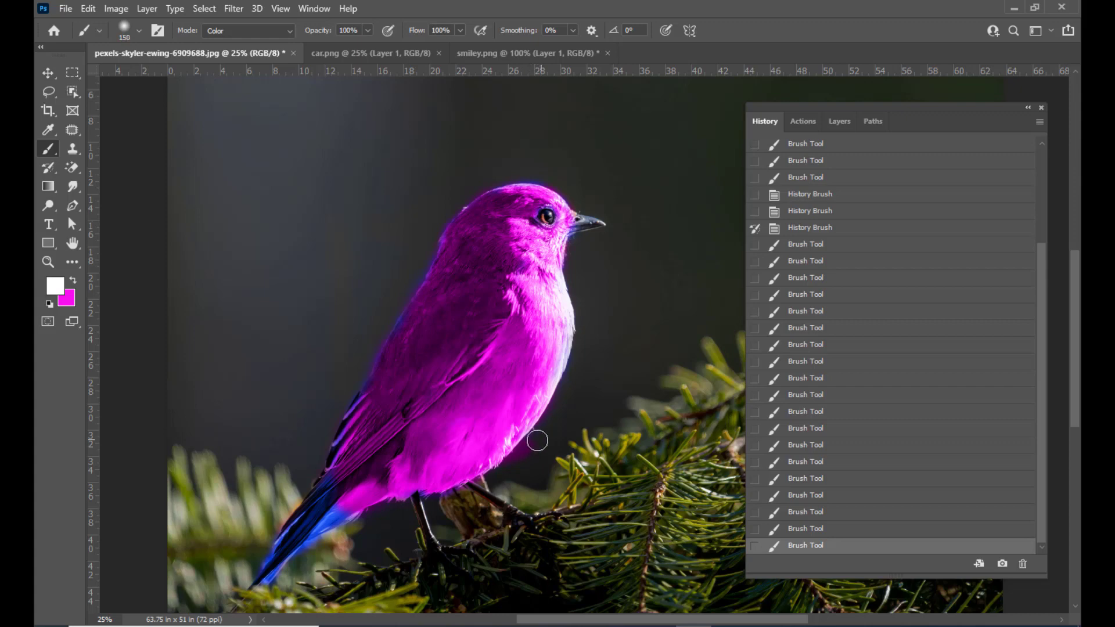
key("bracketright")
key("bracketright")
left_click_drag(594, 364, 598, 361)
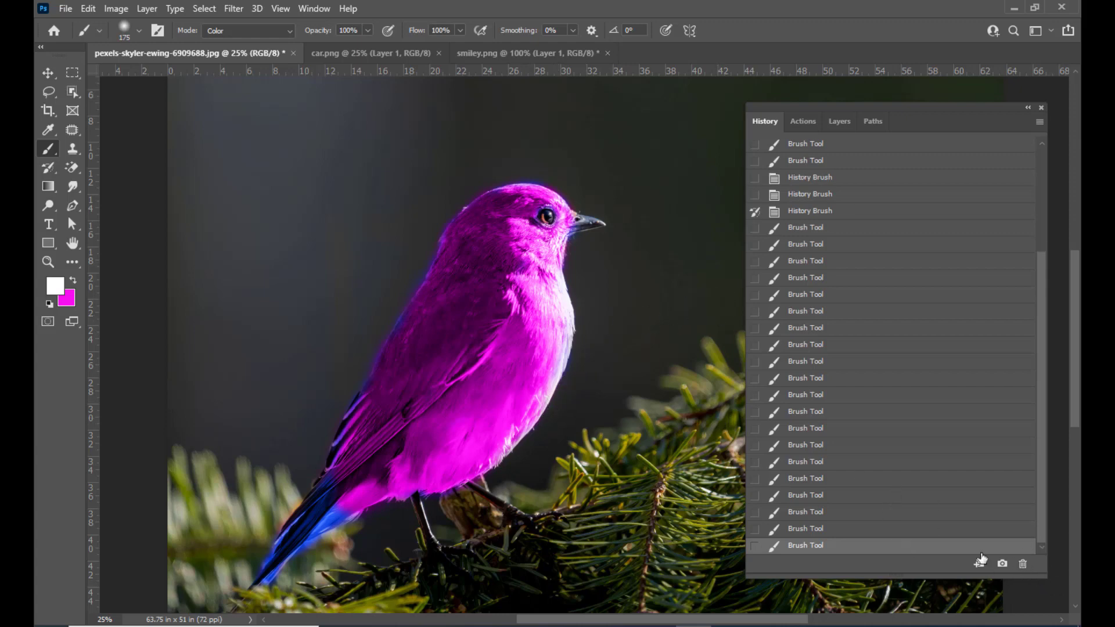
Take a history snapshot of the magenta bird and name it pinkbird
left_click(1002, 564)
left_click_drag(1039, 381, 1030, 205)
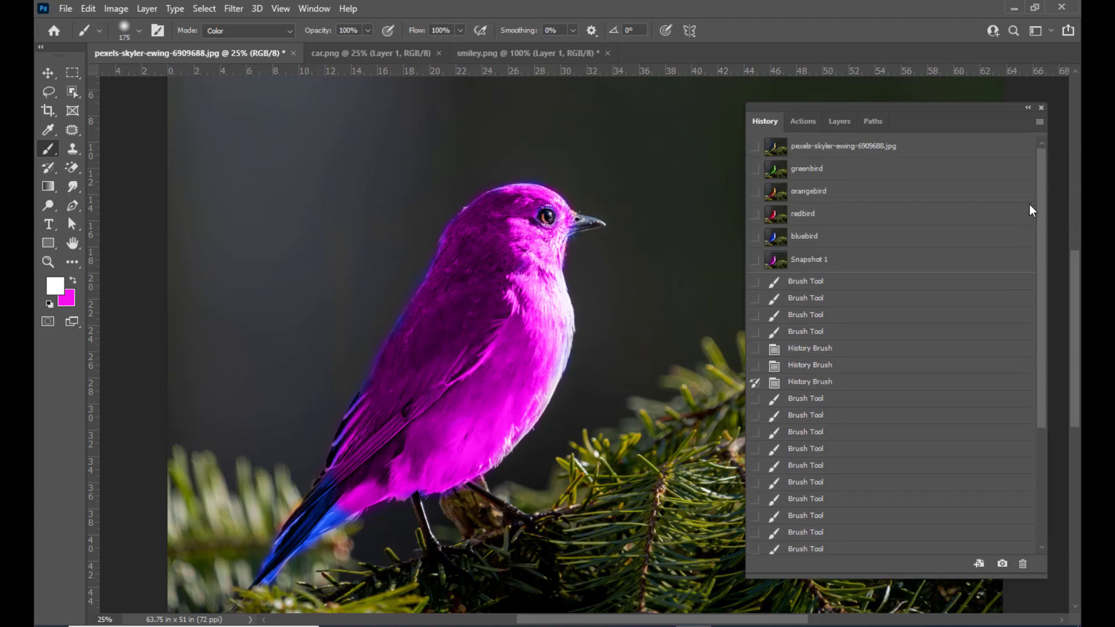
double_click(817, 263)
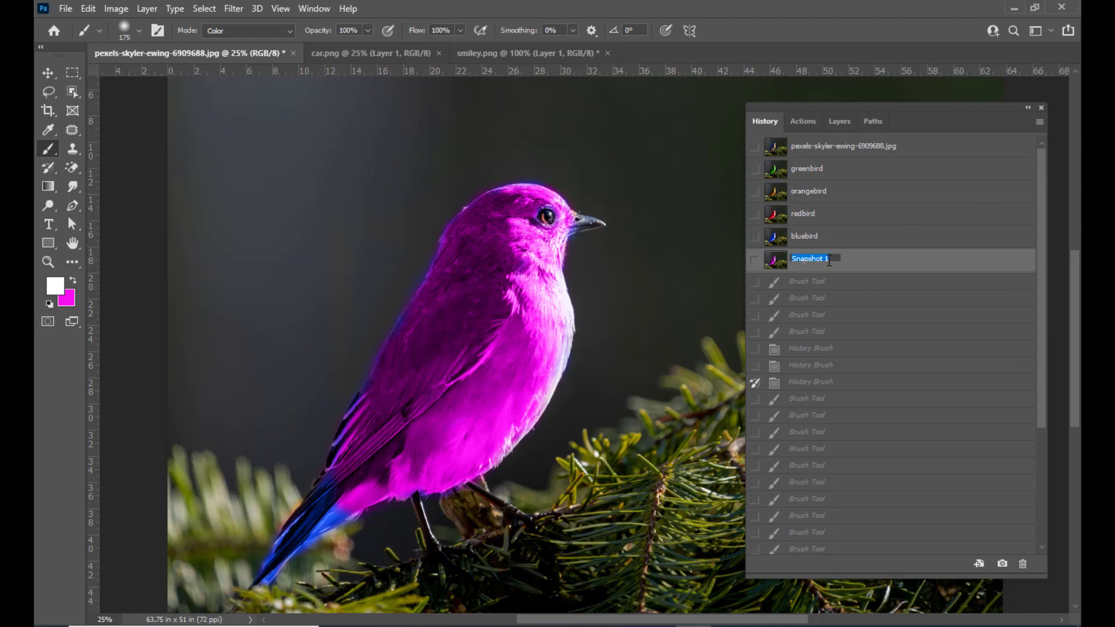
type("pinkbird")
key("Return")
View the greenbird, orangebird, redbird, bluebird and pinkbird snapshots in turn, followed by the original image
left_click(833, 172)
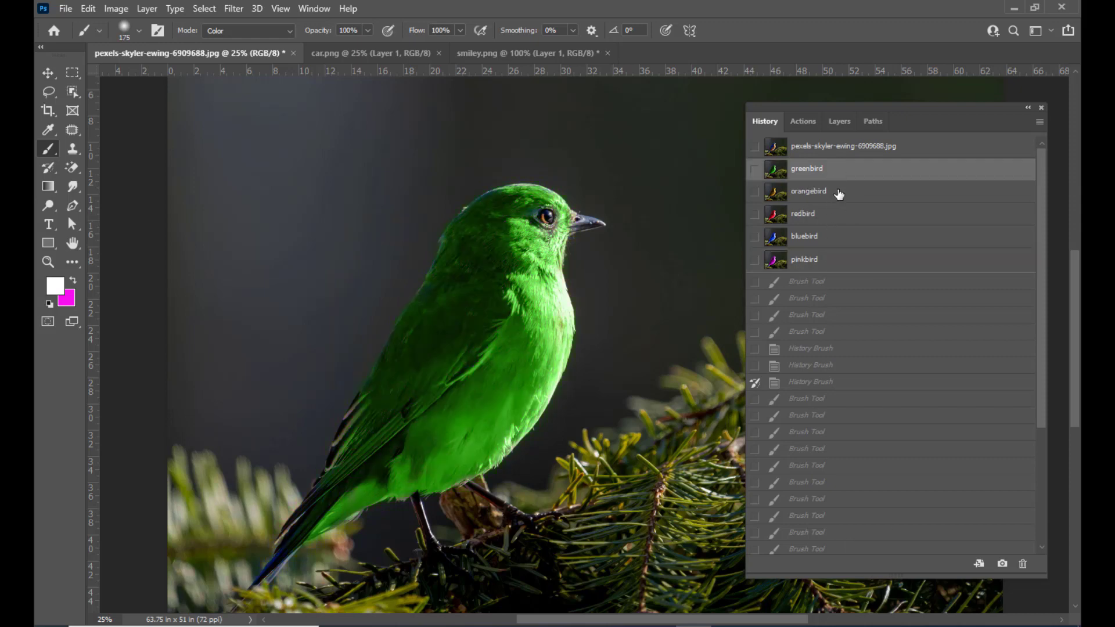
left_click(839, 193)
left_click(839, 218)
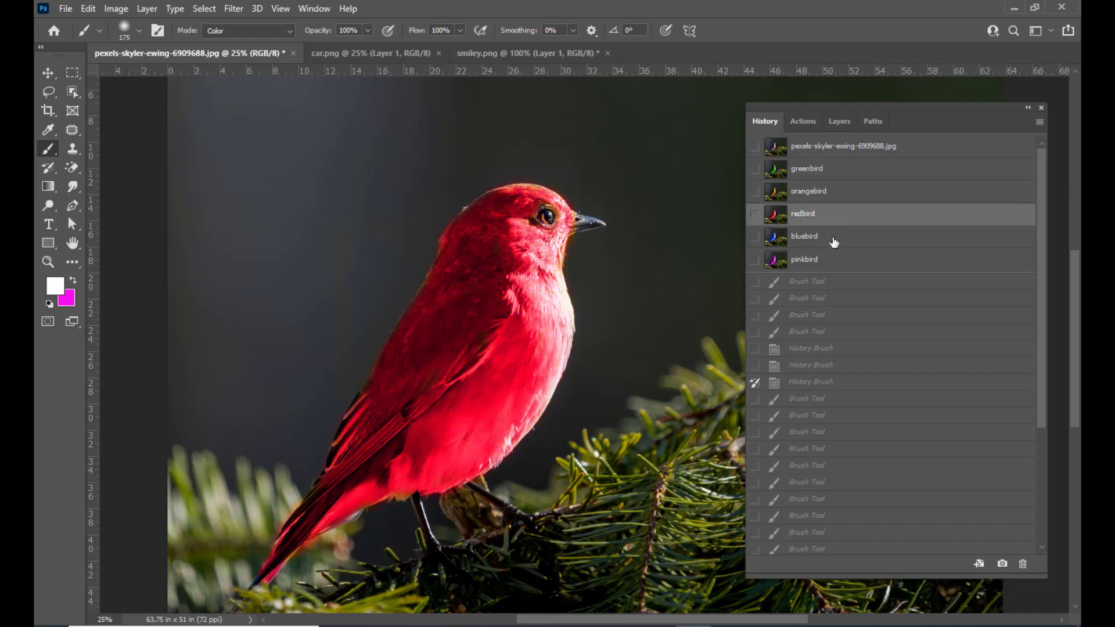
left_click(833, 241)
left_click(823, 262)
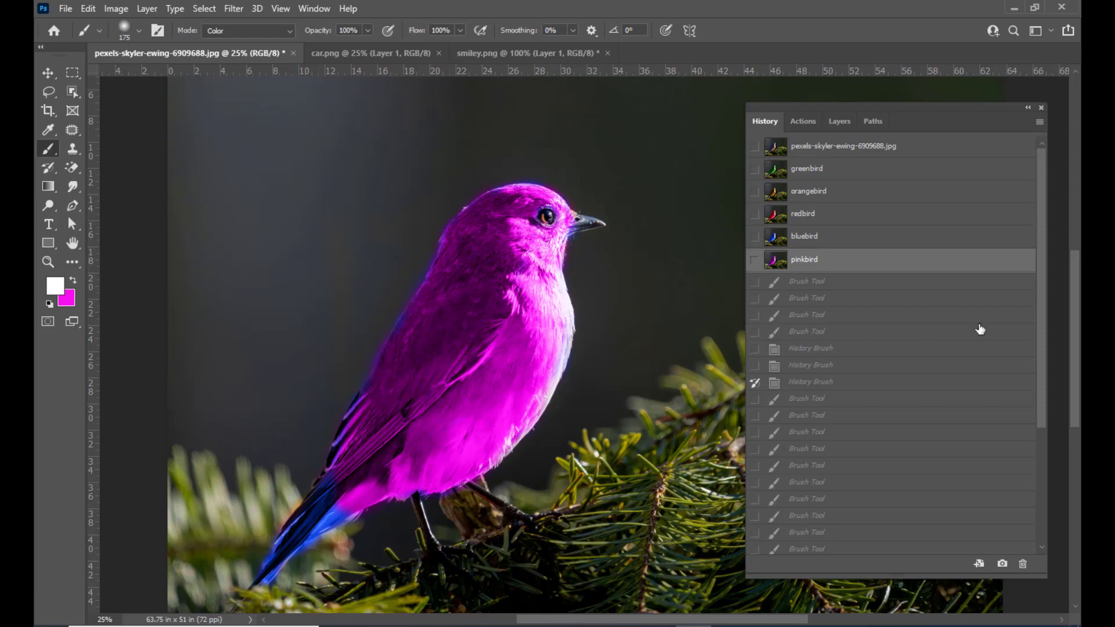
left_click(843, 149)
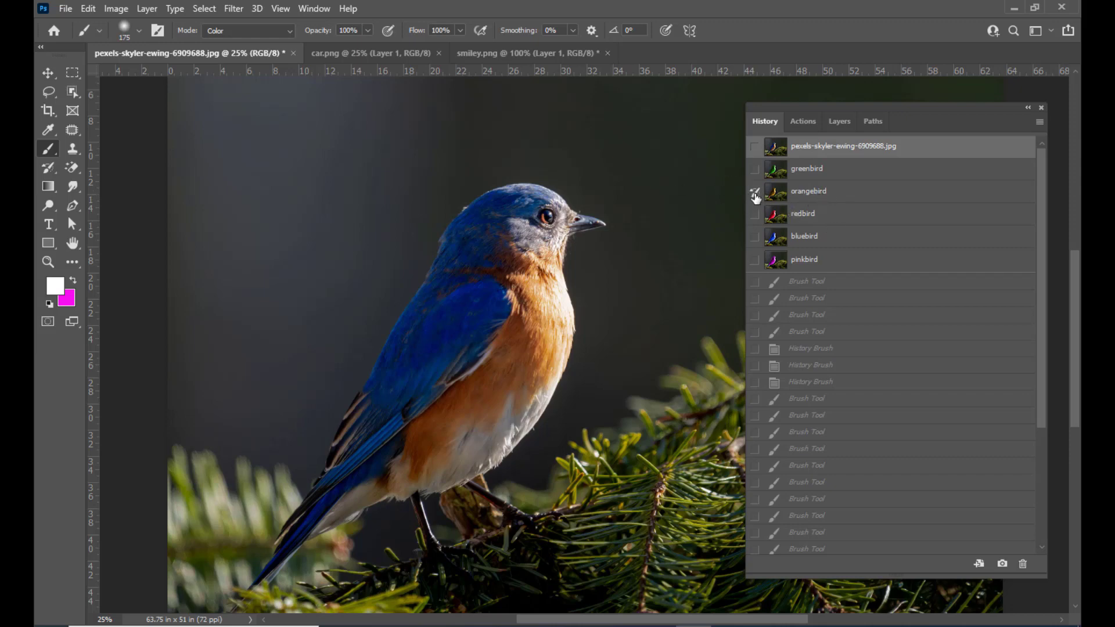
Make the orangebird snapshot the History Brush source, view it, and return to the last Brush Tool state
left_click(819, 195)
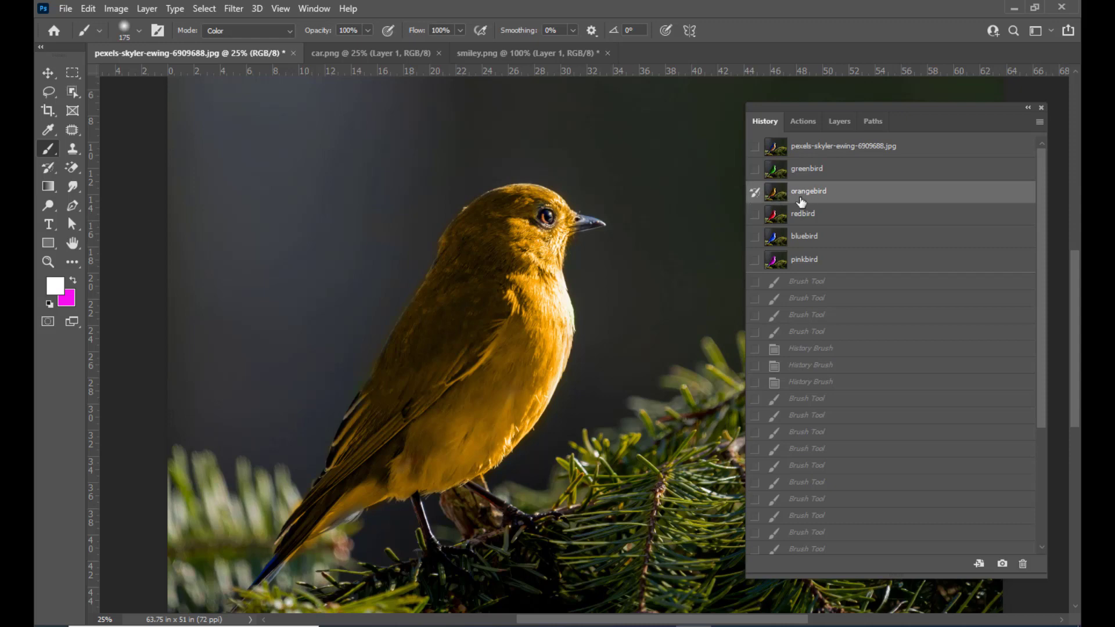
scroll(936, 500, "down", 5)
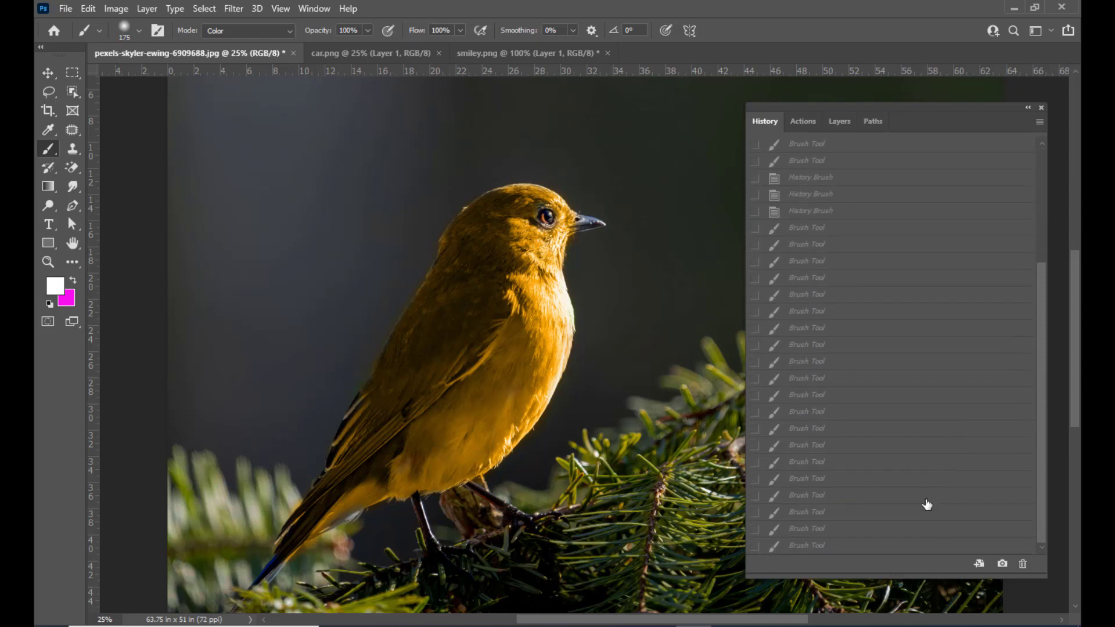
left_click(822, 546)
Paint an orange band across the bird's neck and breast from the orangebird snapshot with a 200 px History Brush
left_click_drag(1040, 455, 1050, 281)
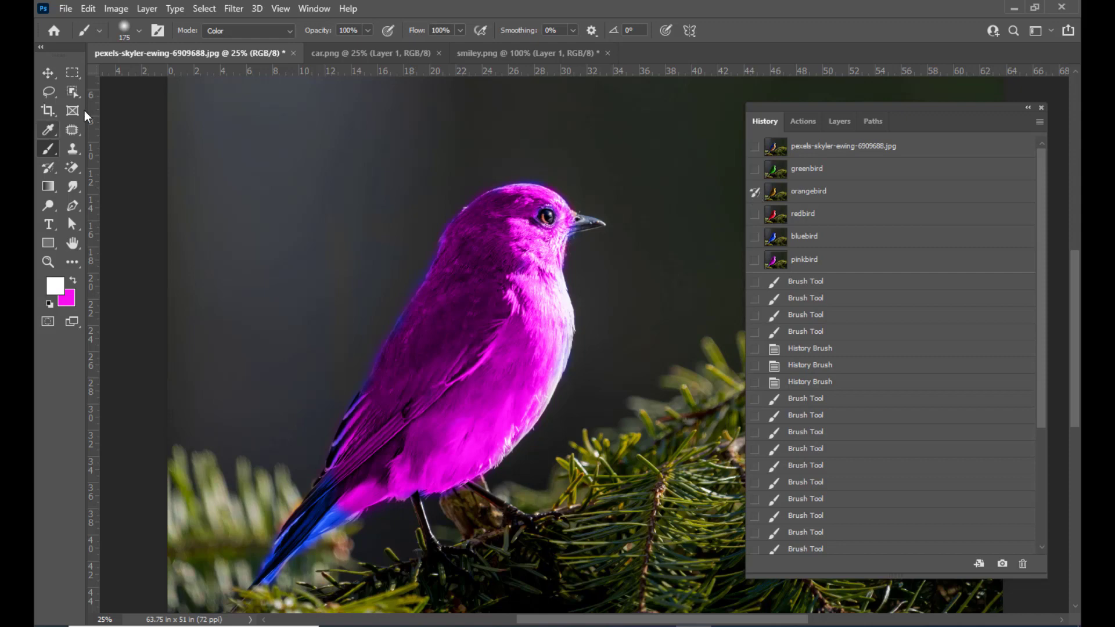
left_click(243, 27)
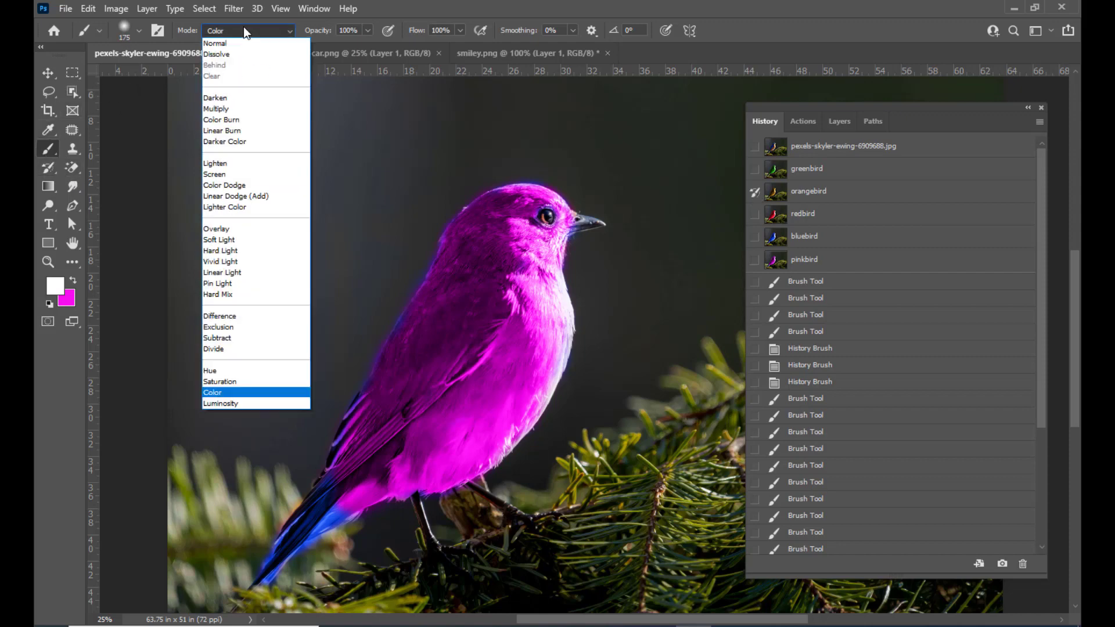
left_click(242, 27)
left_click_drag(50, 166, 103, 166)
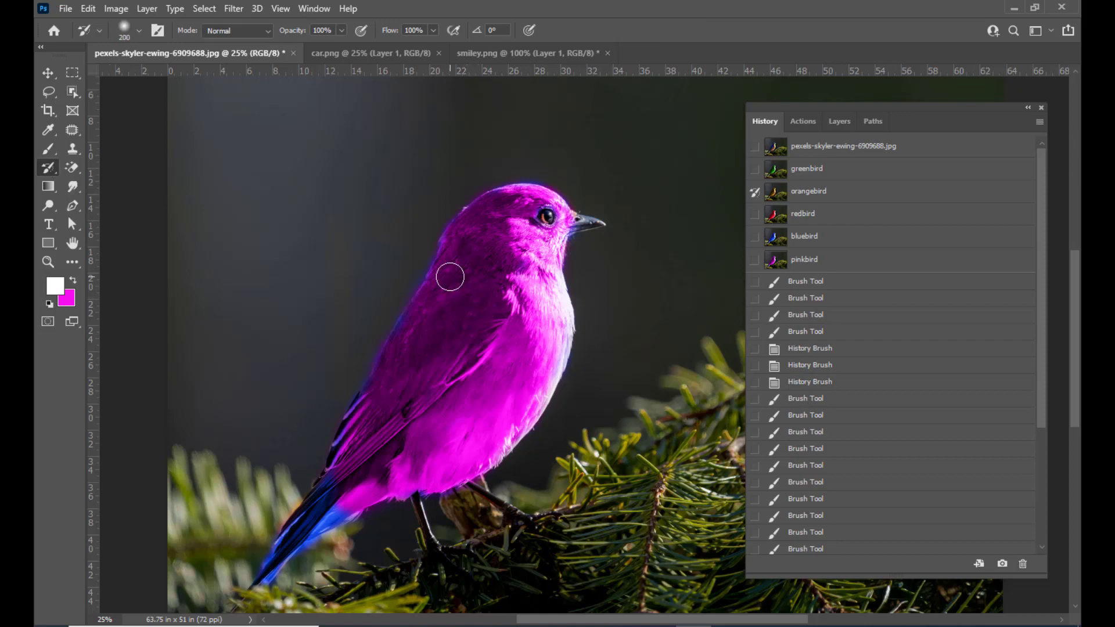
mouse_move(446, 266)
left_mouse_down()
mouse_move(508, 284)
mouse_move(493, 278)
mouse_move(536, 312)
mouse_move(546, 299)
mouse_move(551, 360)
mouse_move(531, 407)
mouse_move(550, 301)
mouse_move(453, 273)
mouse_move(456, 240)
mouse_move(450, 257)
mouse_move(543, 306)
mouse_move(538, 337)
left_mouse_up()
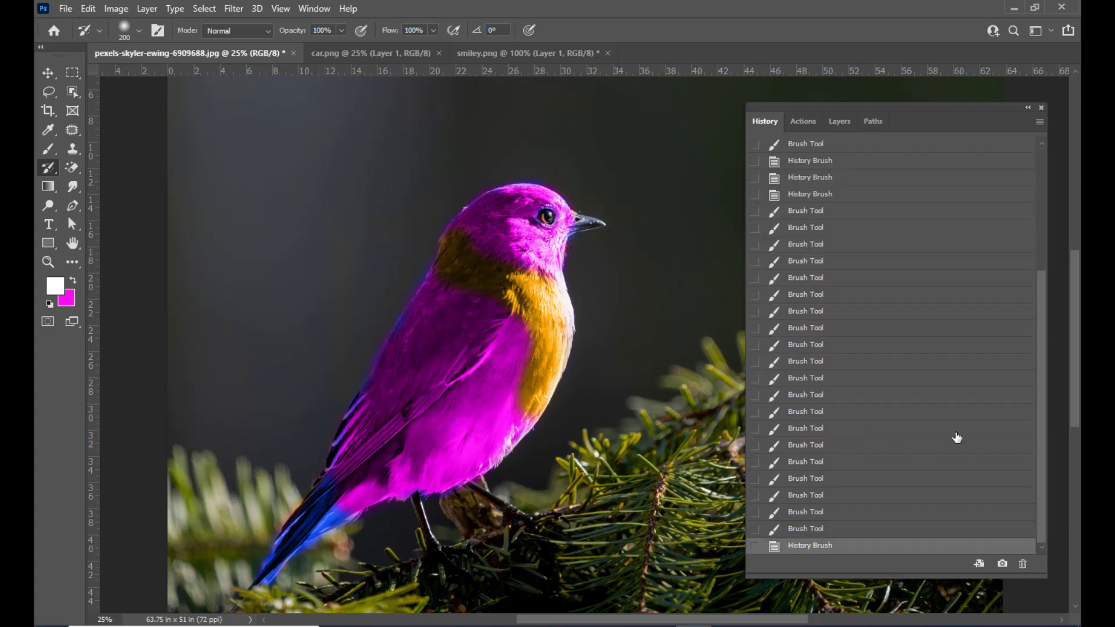
Make the bluebird snapshot the History Brush source and paint a blue band from the bird's upper back down beside the orange breast
scroll(957, 436, "up", 5)
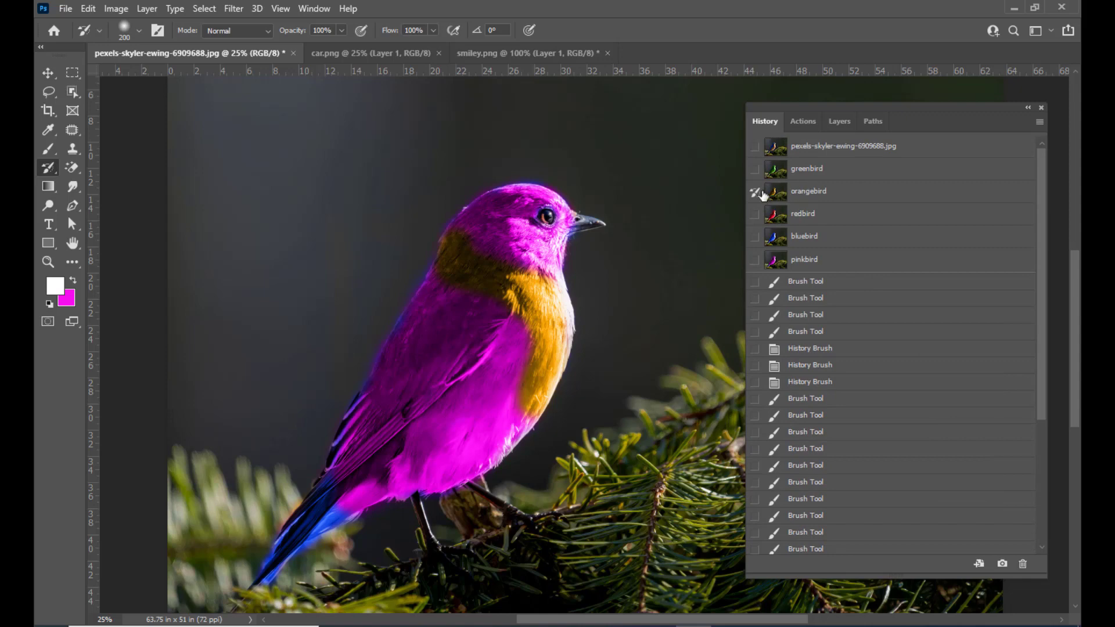
left_click(754, 238)
right_click(44, 169)
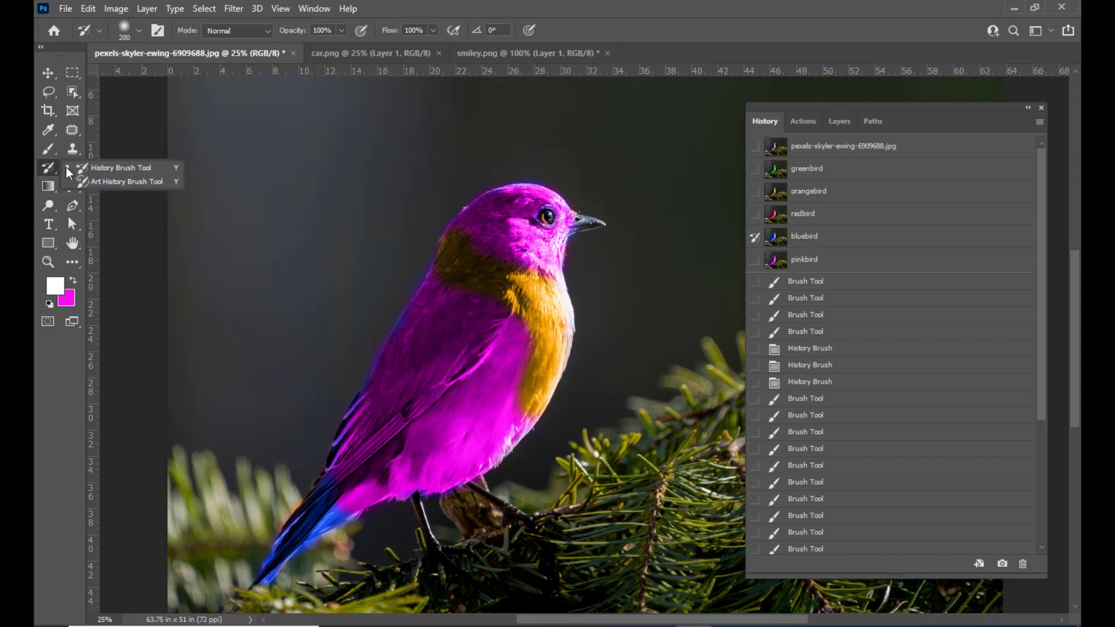
left_click(85, 167)
mouse_move(434, 297)
left_mouse_down()
mouse_move(486, 306)
mouse_move(507, 342)
mouse_move(511, 332)
mouse_move(509, 427)
mouse_move(489, 348)
mouse_move(415, 309)
mouse_move(452, 314)
mouse_move(477, 347)
mouse_move(512, 449)
left_mouse_up()
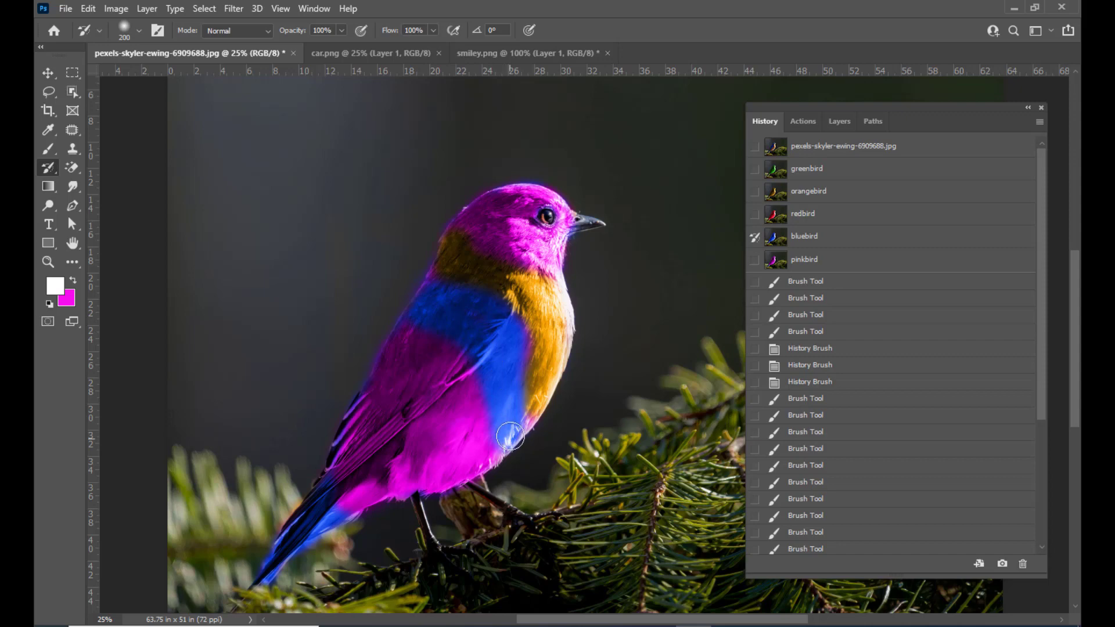
Make the greenbird snapshot the History Brush source and paint a green band across the bird's body beside the blue one
scroll(888, 345, "up", 5)
left_click(755, 171)
mouse_move(406, 332)
left_mouse_down()
mouse_move(445, 357)
mouse_move(466, 398)
mouse_move(456, 363)
mouse_move(464, 381)
mouse_move(472, 470)
mouse_move(396, 357)
mouse_move(439, 391)
mouse_move(463, 470)
mouse_move(471, 465)
mouse_move(448, 468)
mouse_move(393, 361)
left_mouse_up()
Make the redbird snapshot the History Brush source and paint a red band across the wing and rear belly beside the green one
scroll(866, 329, "up", 5)
left_click(755, 215)
right_click(49, 173)
left_click(90, 172)
mouse_move(373, 388)
left_mouse_down()
mouse_move(428, 481)
mouse_move(407, 484)
mouse_move(394, 431)
mouse_move(369, 405)
mouse_move(412, 481)
mouse_move(428, 483)
mouse_move(375, 408)
mouse_move(383, 440)
left_mouse_up()
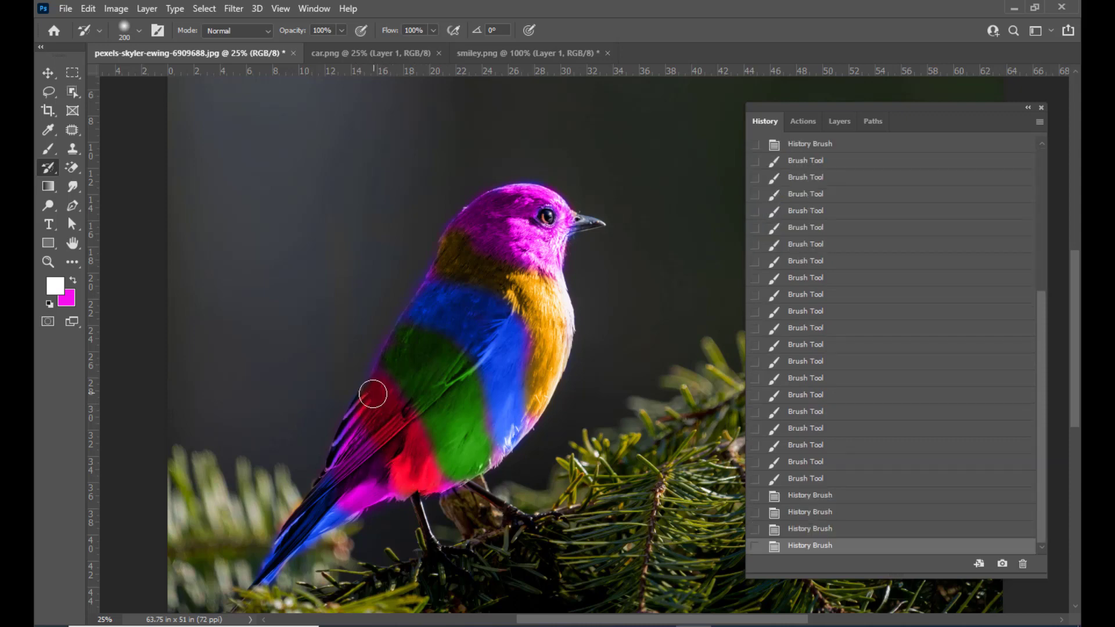
Set the original image as the History Brush source and restore original colours under the tail and around the bird's edges
scroll(980, 366, "up", 10)
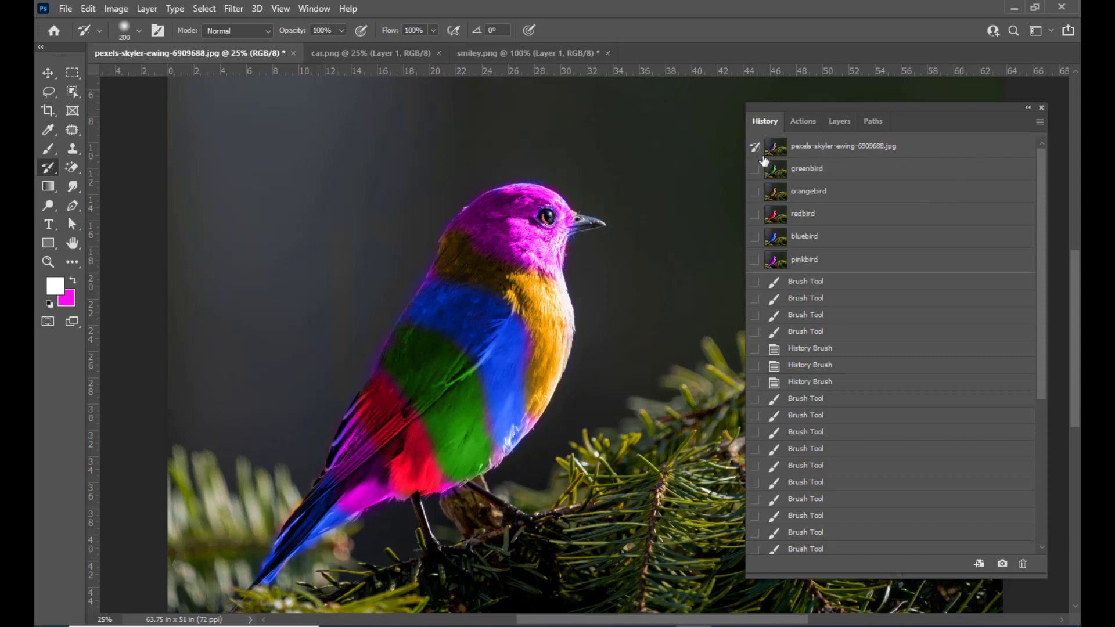
left_click_drag(765, 161, 812, 154)
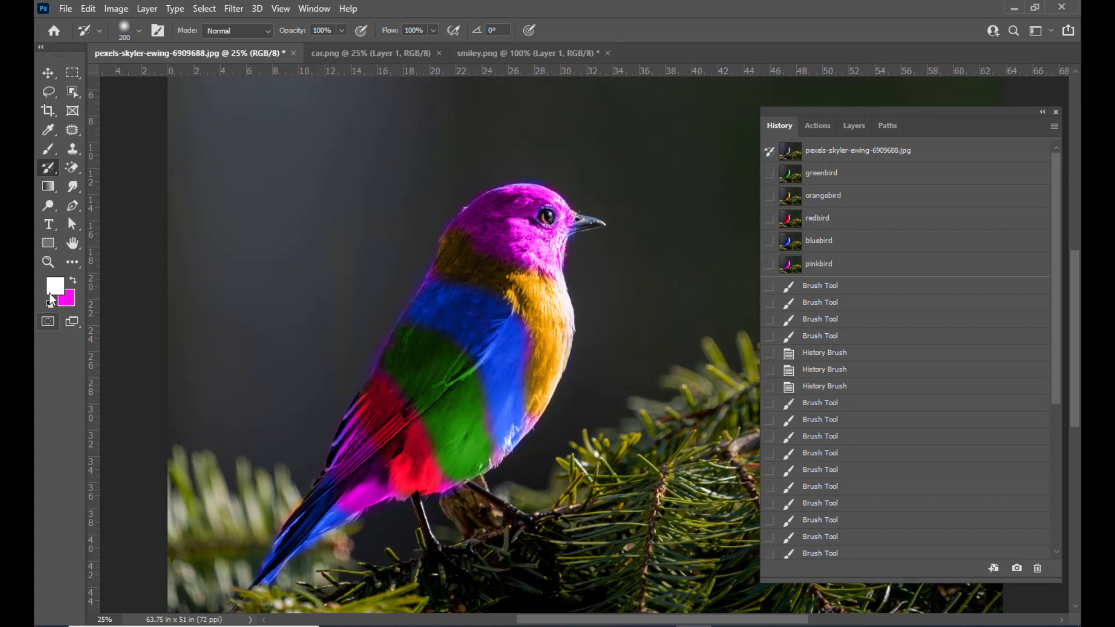
right_click(50, 174)
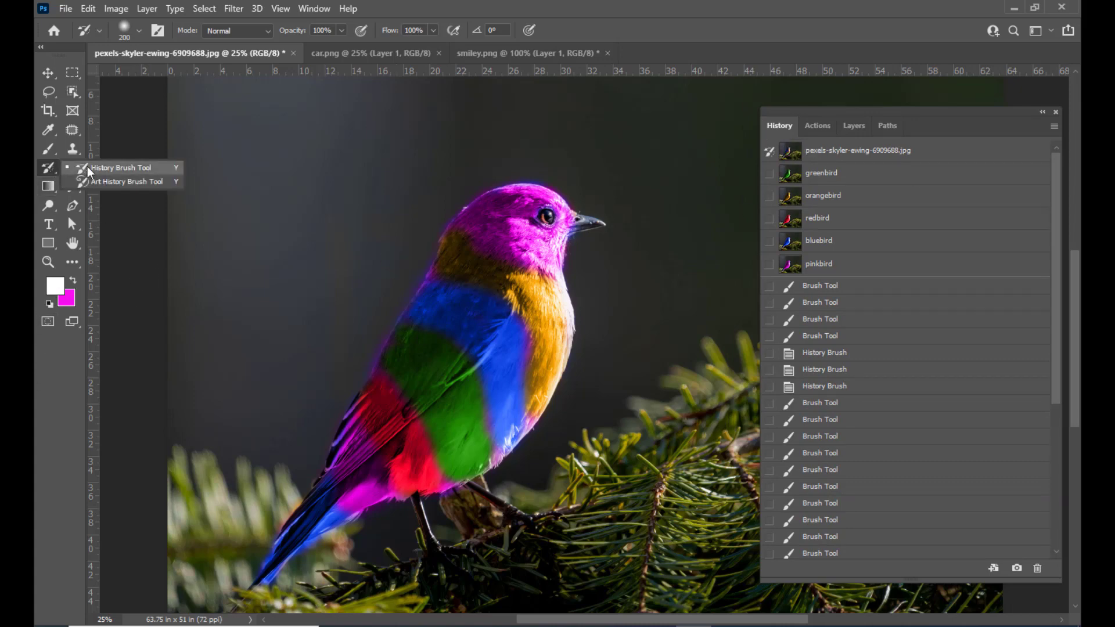
left_click(87, 165)
mouse_move(324, 494)
left_mouse_down()
mouse_move(309, 510)
mouse_move(326, 506)
mouse_move(317, 520)
mouse_move(293, 531)
mouse_move(388, 474)
left_mouse_up()
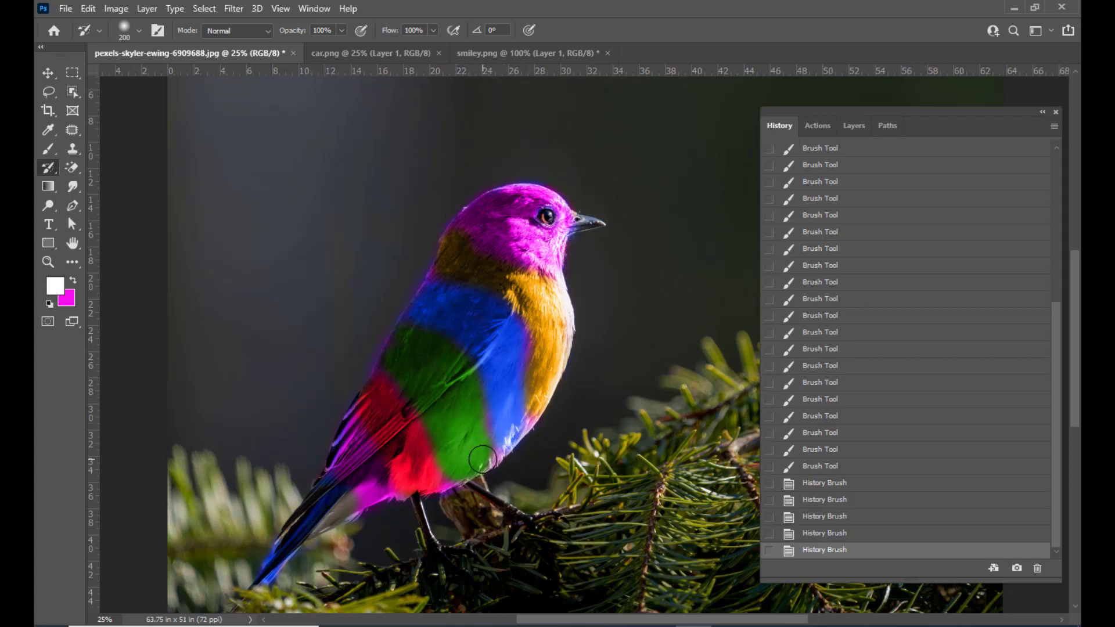
mouse_move(523, 417)
left_mouse_down()
mouse_move(563, 330)
mouse_move(488, 452)
mouse_move(460, 473)
mouse_move(398, 485)
mouse_move(486, 458)
left_mouse_up()
mouse_move(545, 175)
left_mouse_down()
mouse_move(453, 204)
mouse_move(503, 174)
mouse_move(580, 192)
mouse_move(584, 214)
mouse_move(595, 215)
mouse_move(572, 354)
mouse_move(534, 447)
mouse_move(457, 477)
left_mouse_up()
mouse_move(416, 255)
left_mouse_down()
mouse_move(358, 380)
mouse_move(452, 219)
mouse_move(490, 182)
mouse_move(523, 174)
left_mouse_up()
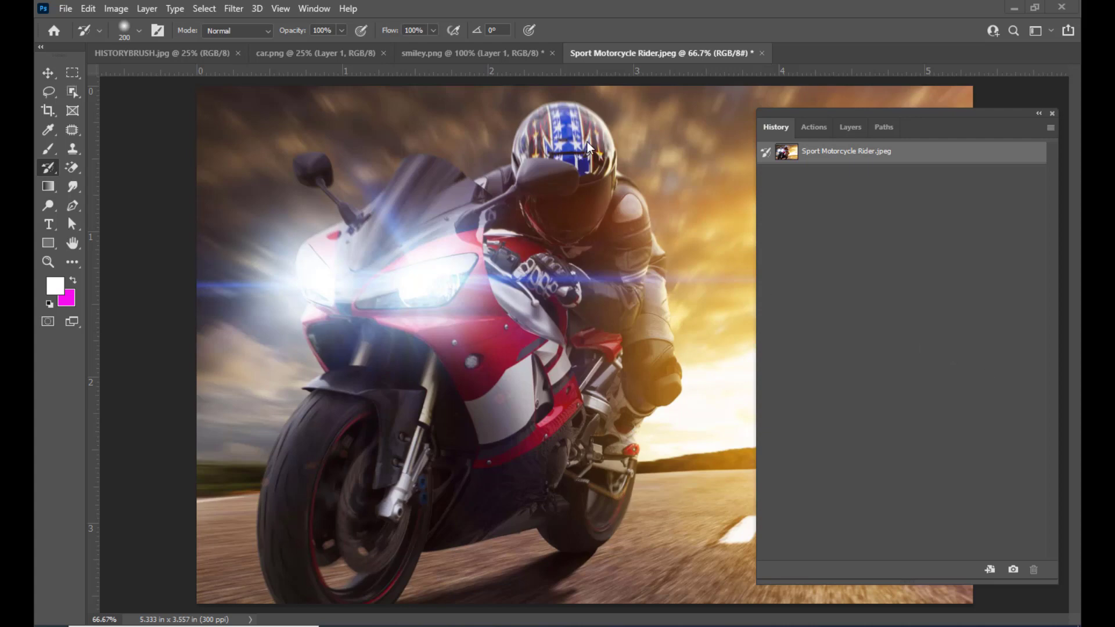
mouse_move(786, 112)
left_mouse_down()
mouse_move(770, 100)
mouse_move(738, 120)
mouse_move(733, 110)
left_mouse_up()
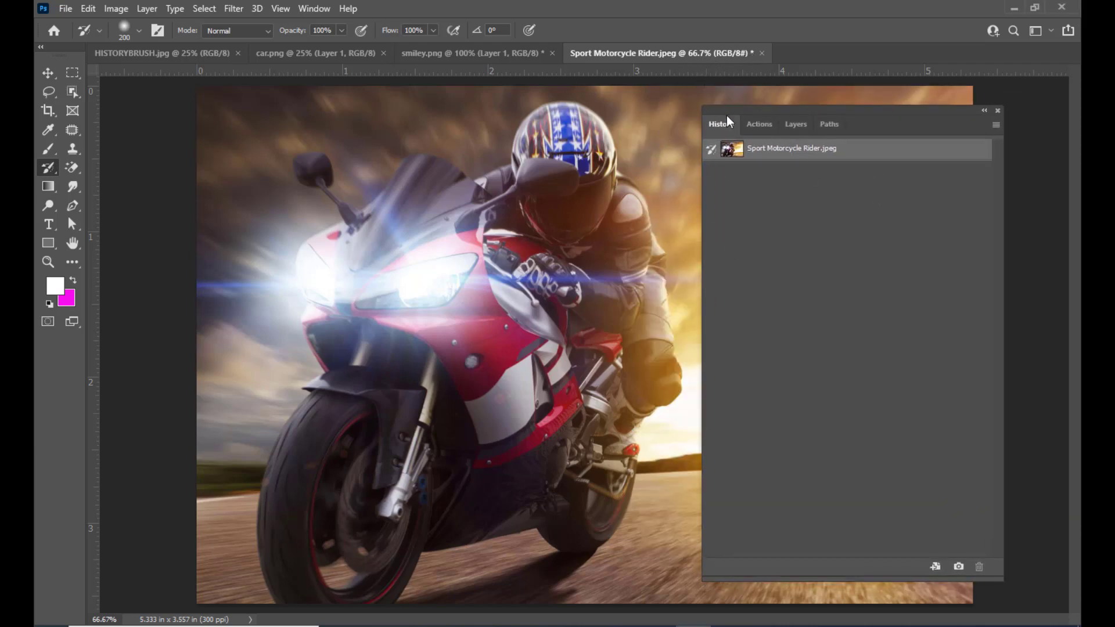
left_click_drag(729, 113, 754, 105)
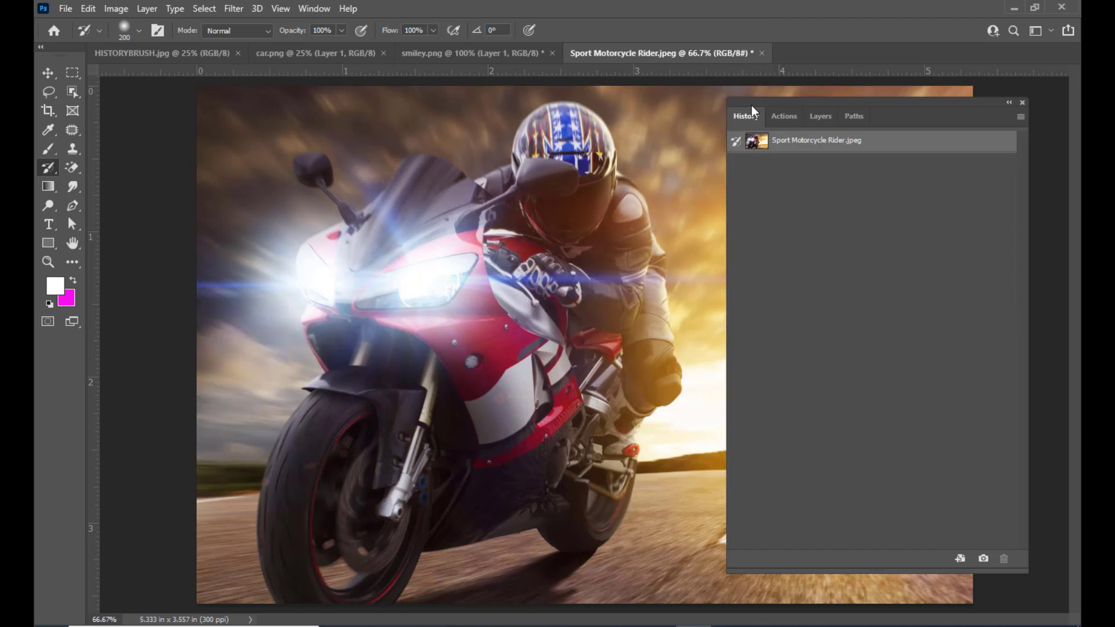
mouse_move(751, 113)
left_mouse_down()
mouse_move(730, 114)
mouse_move(766, 113)
left_mouse_up()
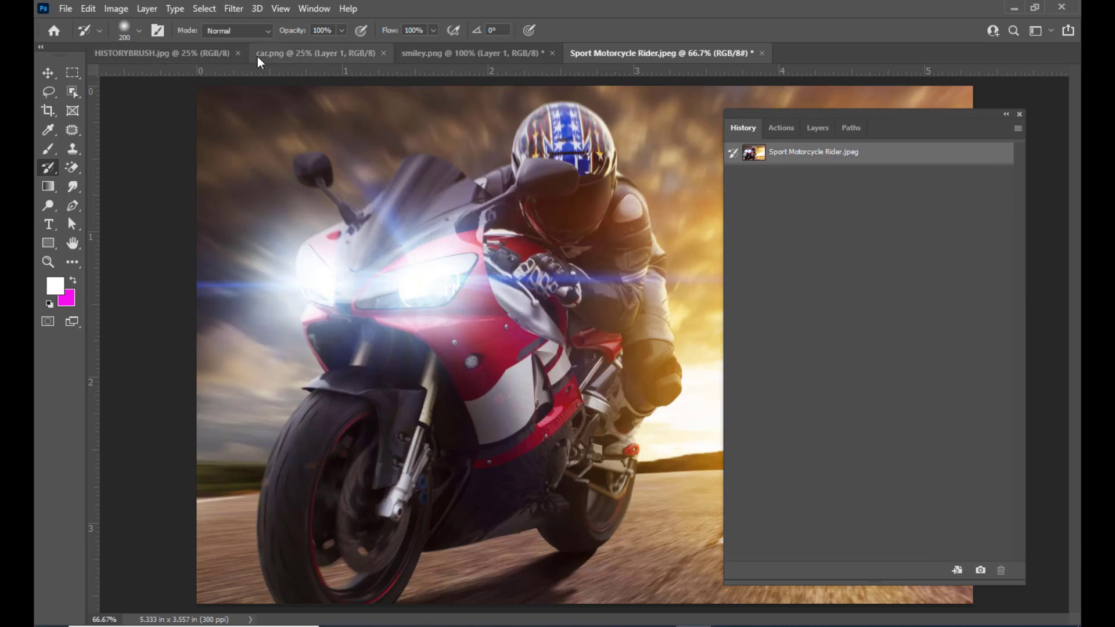
Apply a Radial Blur to the motorcycle photo with amount 100, Zoom method and Best quality
left_click(232, 10)
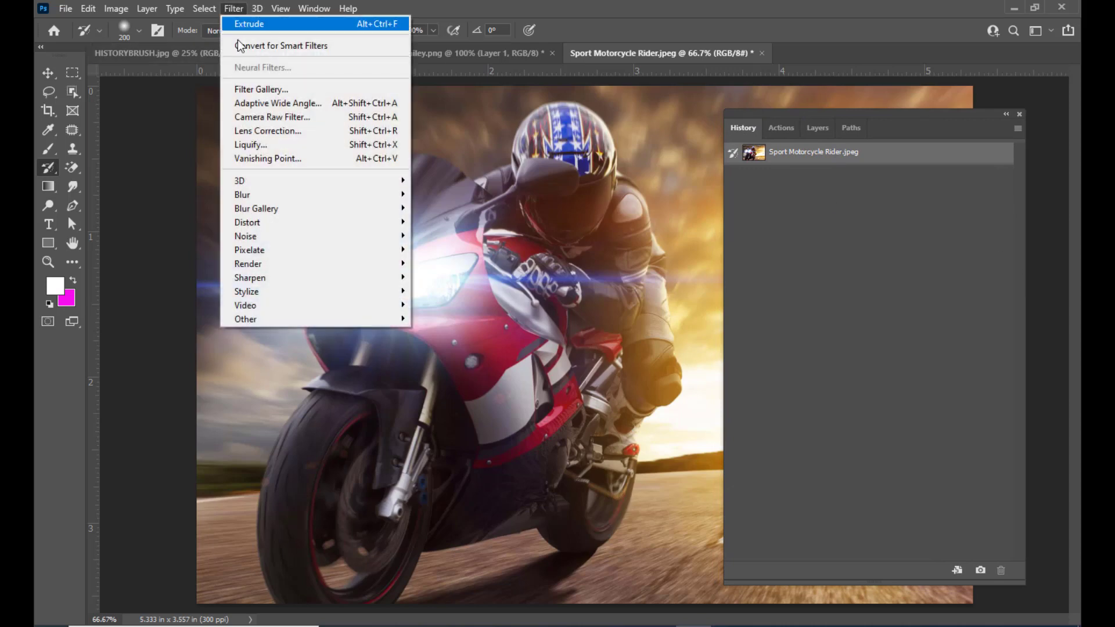
mouse_move(260, 193)
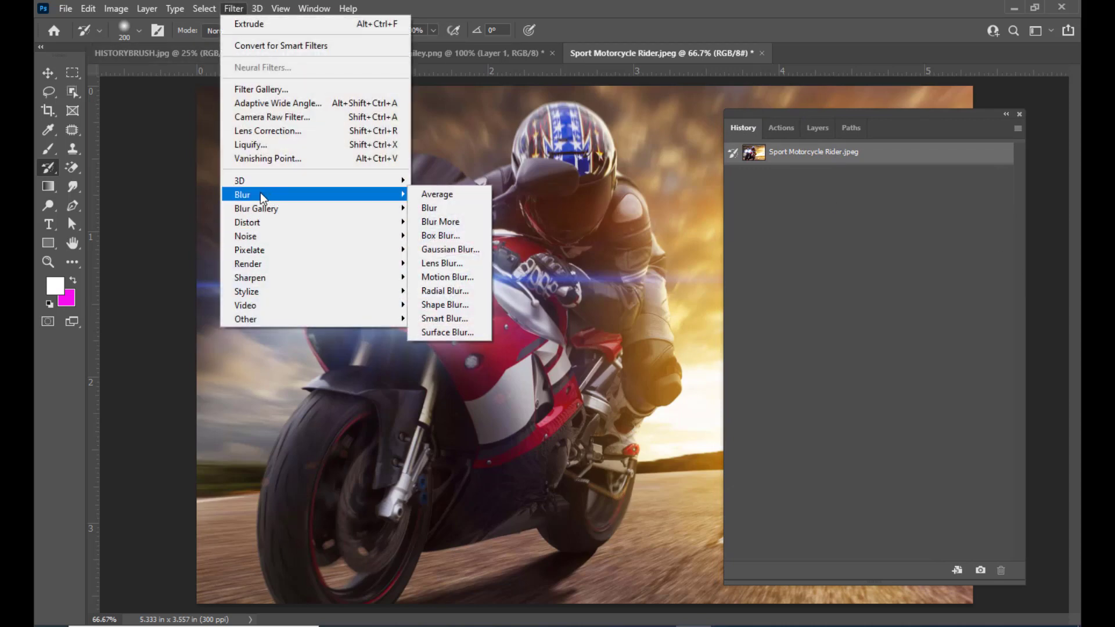
left_click(452, 292)
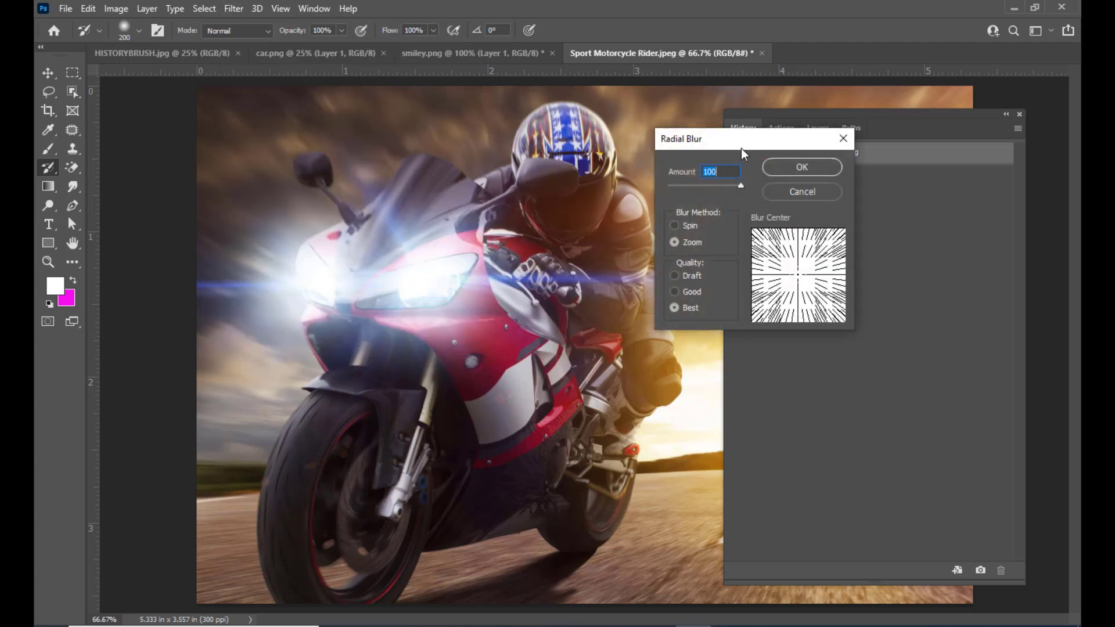
left_click_drag(741, 148, 713, 172)
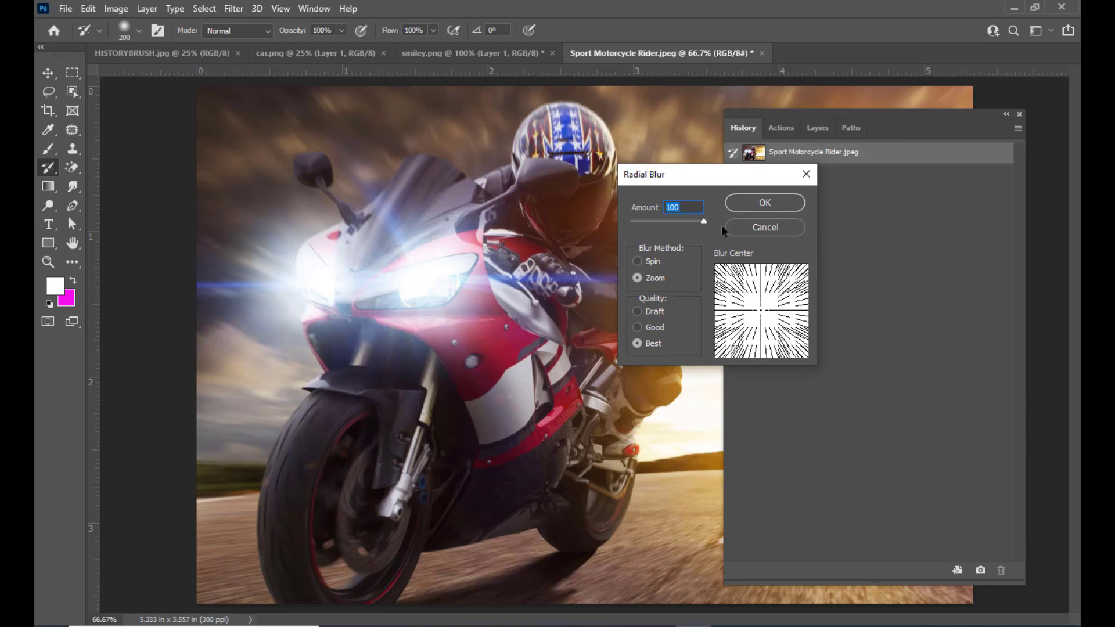
left_click_drag(736, 185, 705, 188)
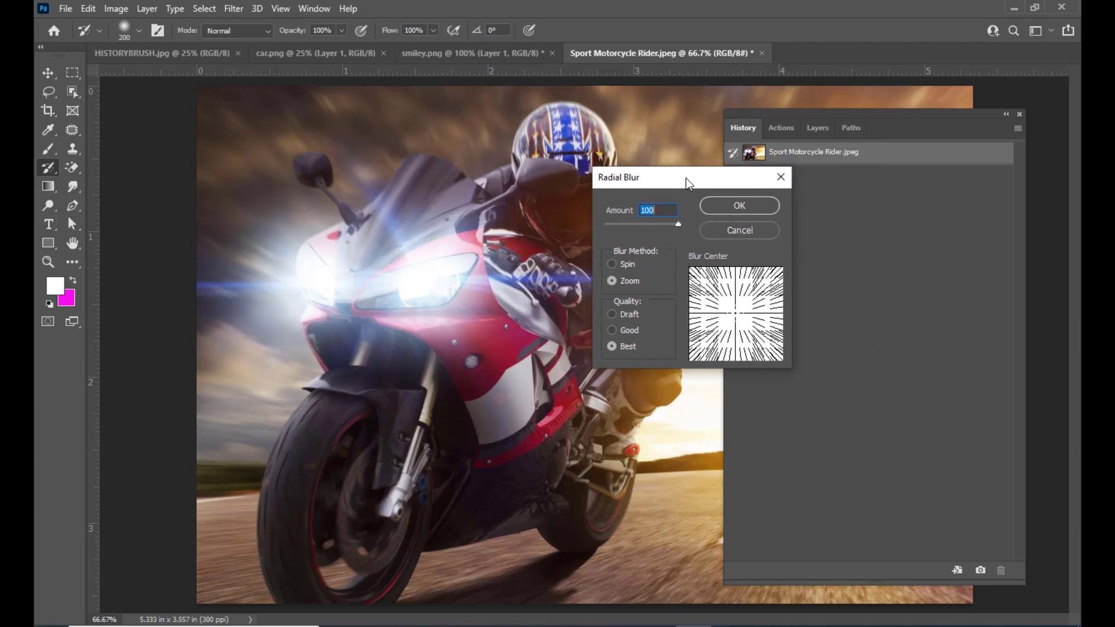
left_click(735, 207)
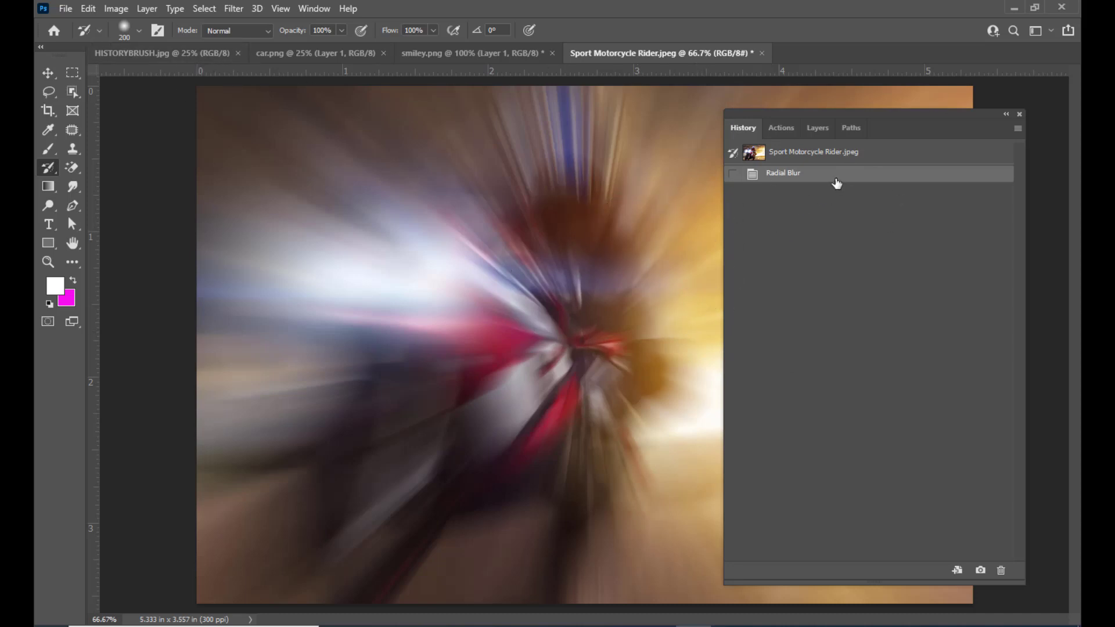
Reapply the same Radial Blur to the motorcycle photo three more times
left_click(234, 8)
left_click(242, 21)
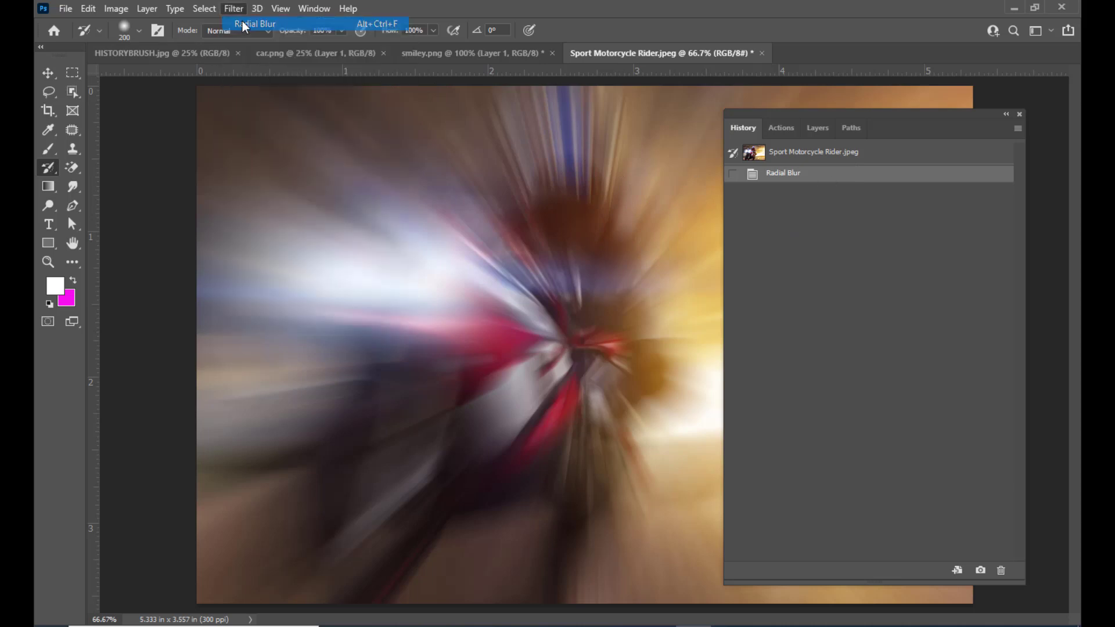
left_click(233, 8)
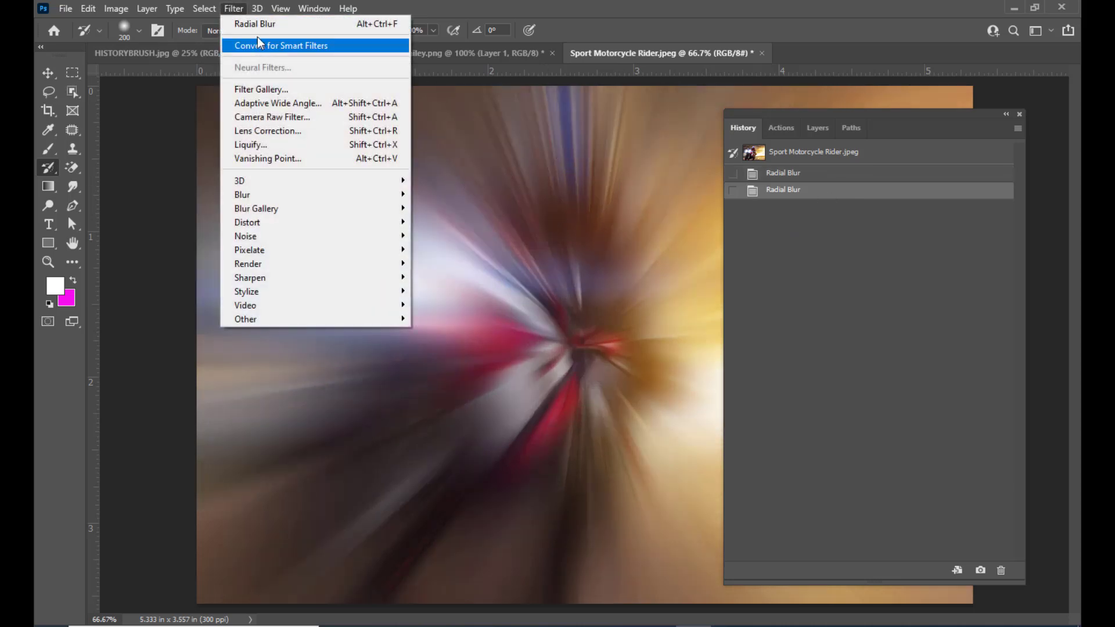
left_click(257, 23)
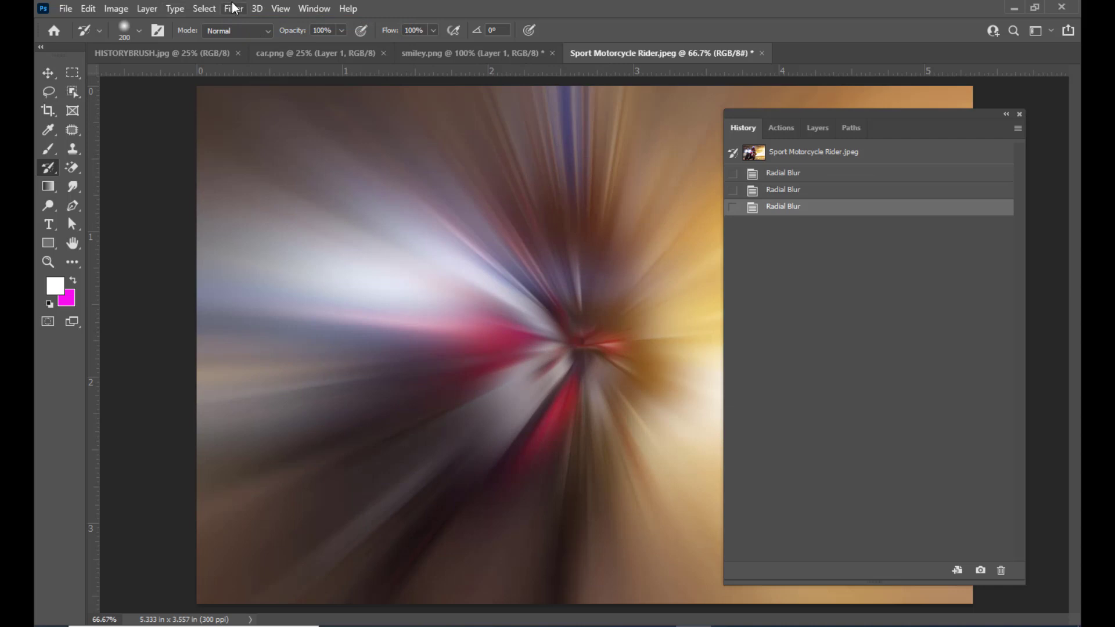
left_click(234, 8)
left_click(241, 23)
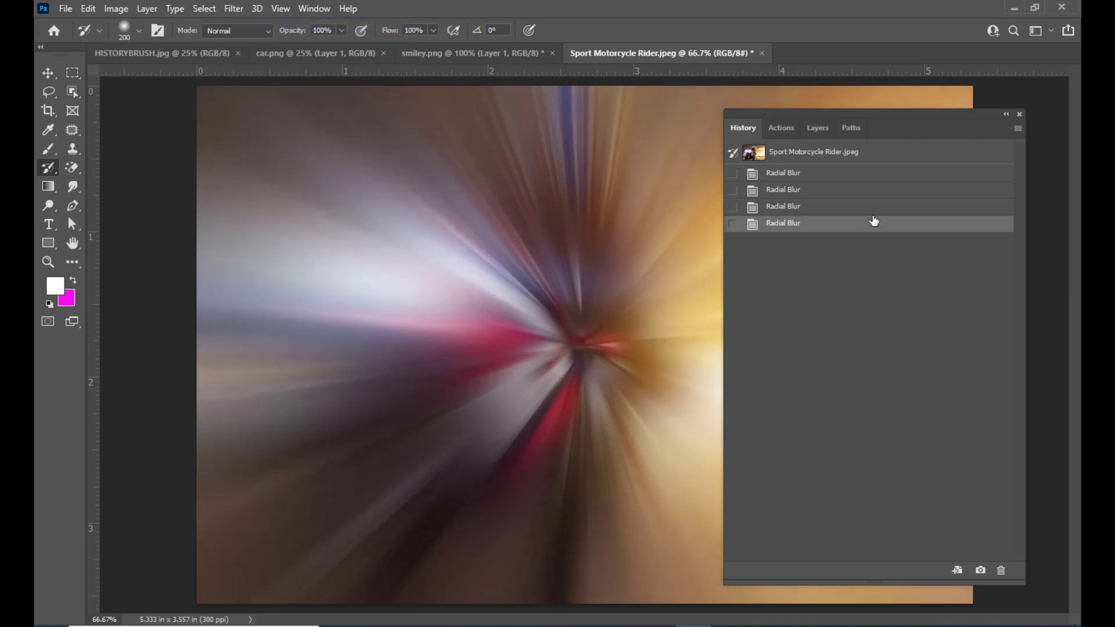
Compare the original motorcycle image with the last Radial Blur state in the history, ending on the blurred state
mouse_move(786, 114)
left_mouse_down()
mouse_move(841, 108)
mouse_move(801, 124)
left_mouse_up()
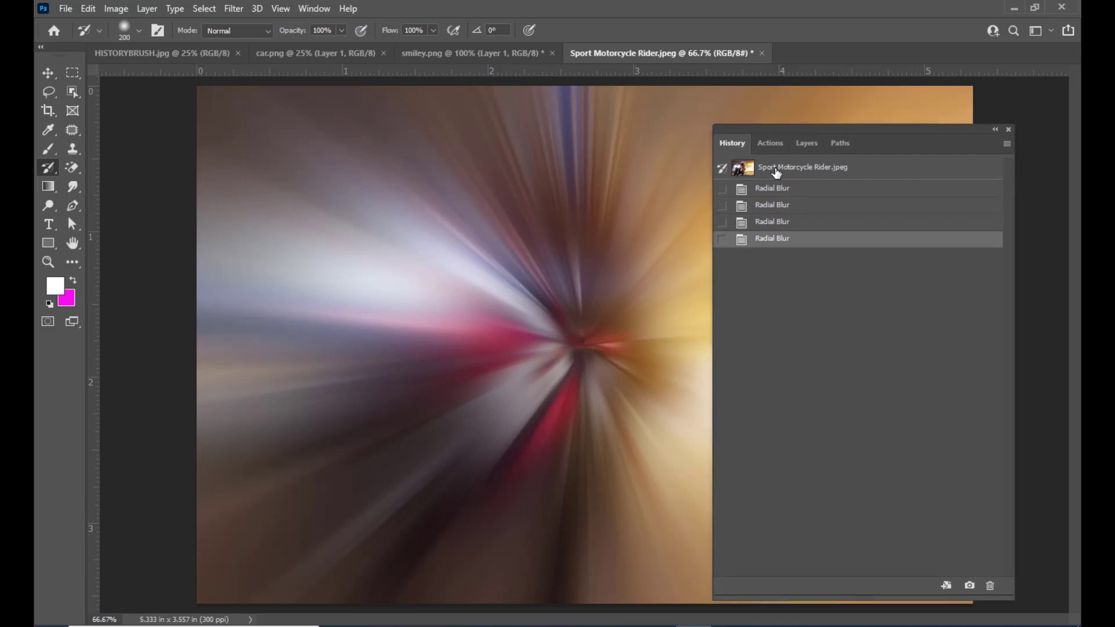
left_click(775, 168)
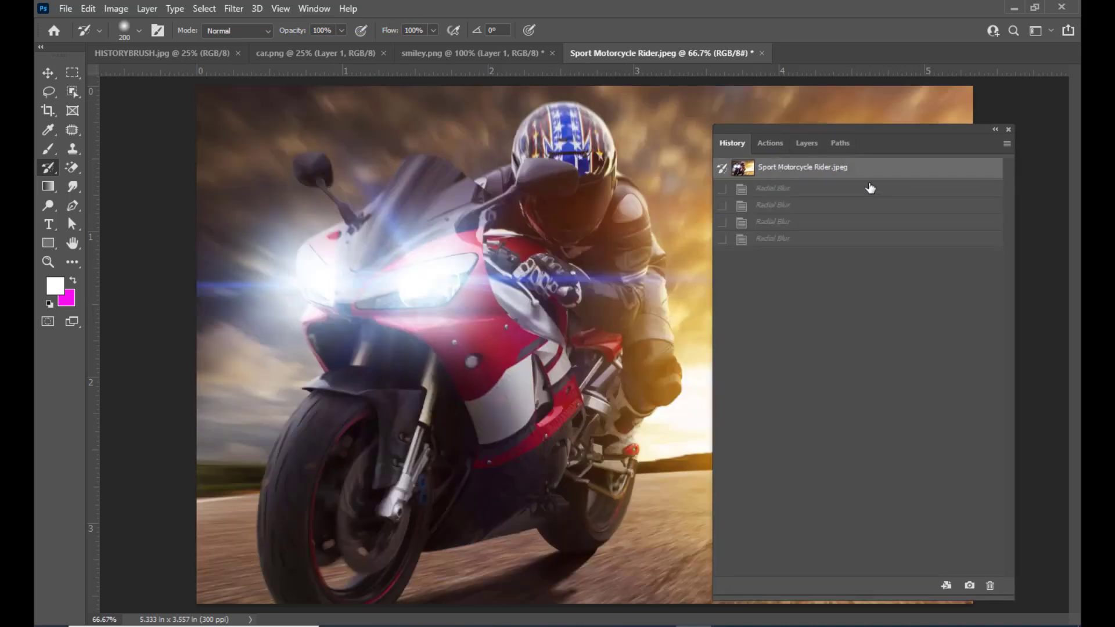
left_click_drag(831, 132, 845, 128)
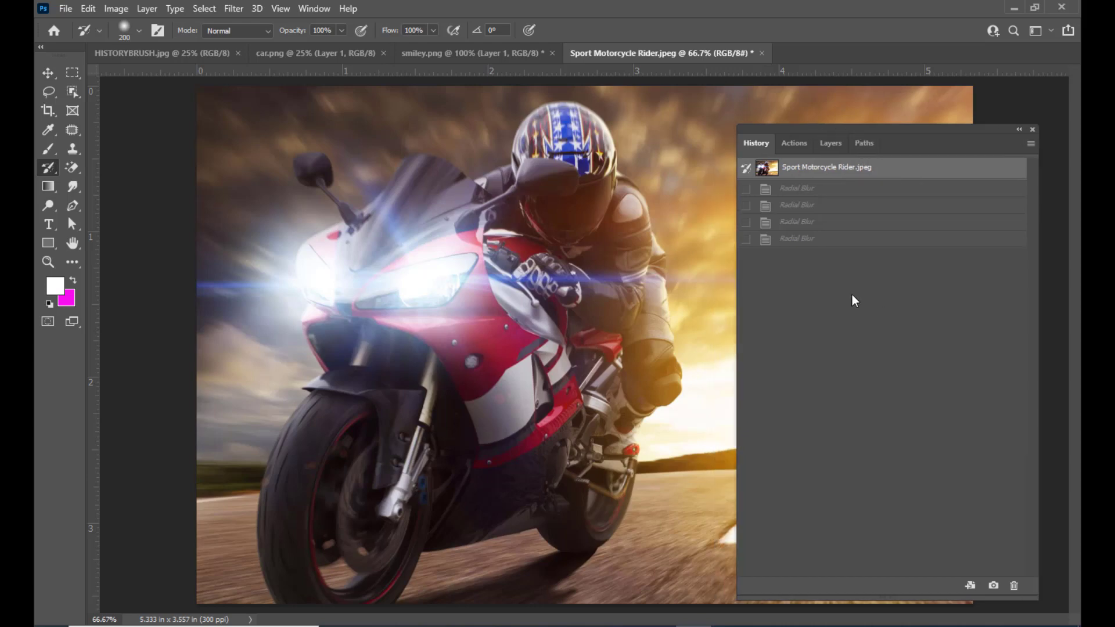
left_click(817, 243)
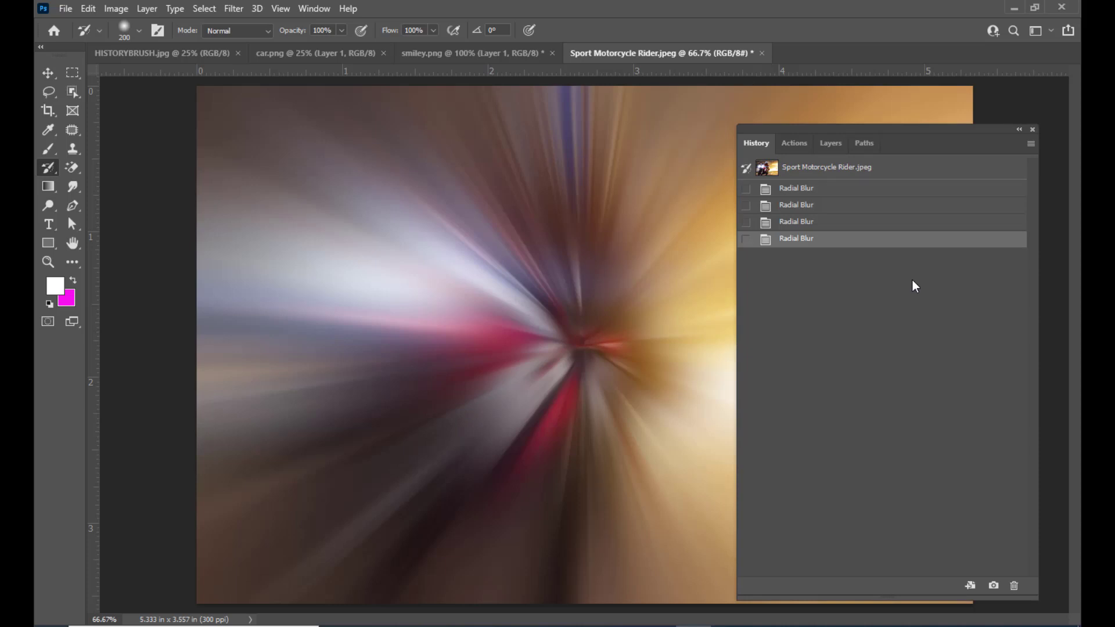
left_click_drag(792, 130, 799, 130)
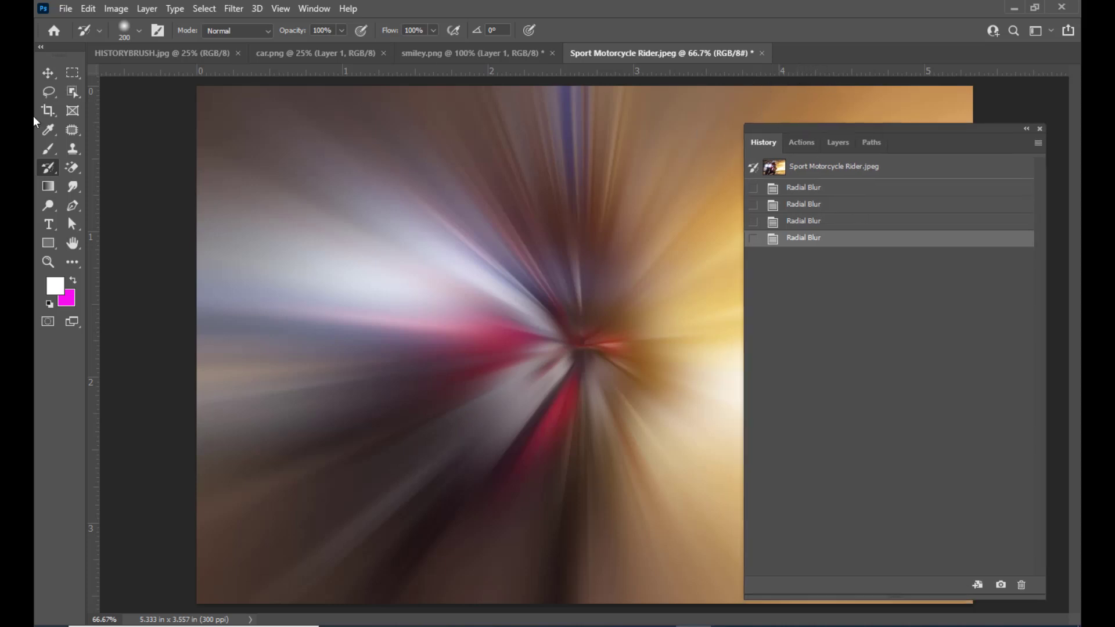
Paint the sharp rider and motorcycle back over the blur from the original snapshot with a 300 px History Brush
right_click(48, 167)
left_click(99, 166)
key("bracketleft")
mouse_move(552, 232)
left_mouse_down()
mouse_move(565, 277)
mouse_move(555, 334)
mouse_move(505, 358)
mouse_move(456, 329)
mouse_move(466, 304)
mouse_move(451, 289)
mouse_move(426, 287)
mouse_move(436, 256)
mouse_move(475, 254)
mouse_move(508, 294)
mouse_move(538, 276)
mouse_move(578, 281)
mouse_move(583, 313)
mouse_move(527, 358)
mouse_move(598, 384)
mouse_move(603, 374)
mouse_move(535, 380)
mouse_move(472, 403)
mouse_move(384, 401)
mouse_move(428, 379)
mouse_move(475, 230)
mouse_move(541, 255)
mouse_move(573, 340)
mouse_move(531, 385)
mouse_move(538, 404)
mouse_move(567, 402)
mouse_move(567, 304)
mouse_move(544, 199)
mouse_move(535, 193)
mouse_move(496, 225)
mouse_move(436, 305)
mouse_move(459, 256)
mouse_move(440, 252)
mouse_move(463, 235)
mouse_move(489, 248)
mouse_move(524, 244)
mouse_move(533, 260)
mouse_move(501, 292)
mouse_move(497, 260)
mouse_move(532, 227)
mouse_move(487, 279)
mouse_move(510, 278)
mouse_move(519, 246)
mouse_move(583, 262)
mouse_move(499, 243)
mouse_move(540, 226)
left_mouse_up()
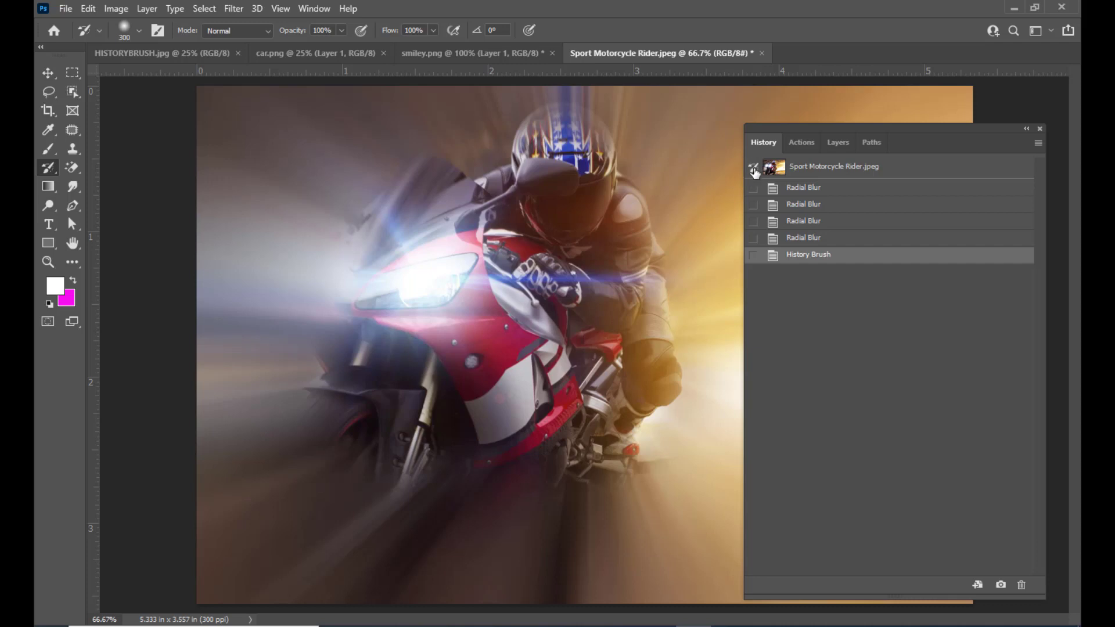
left_click_drag(831, 132, 825, 132)
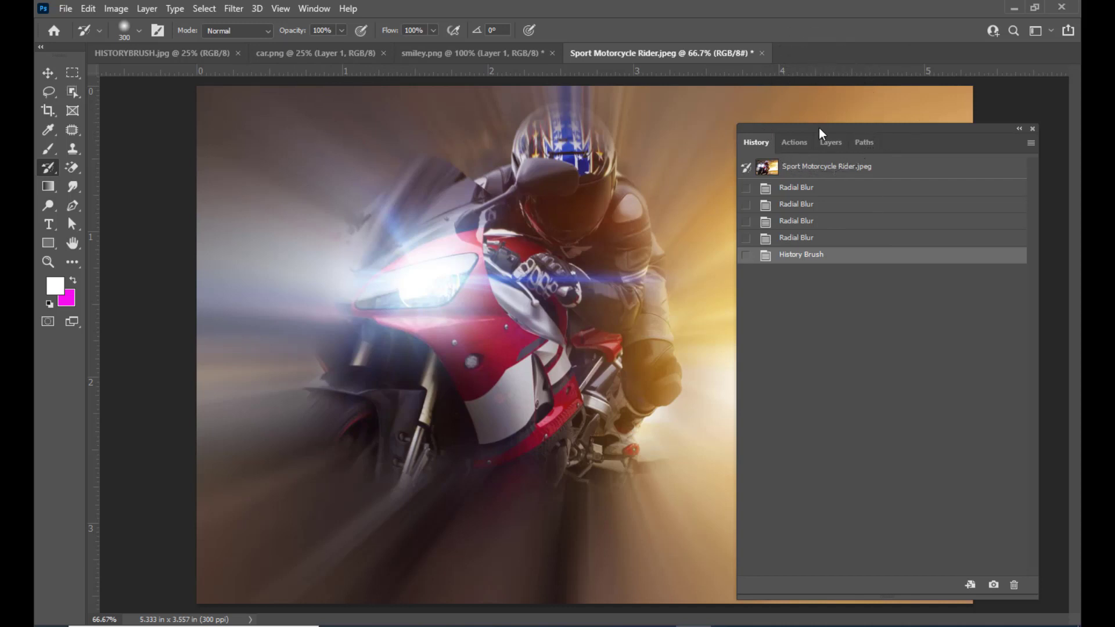
left_click_drag(818, 128, 793, 114)
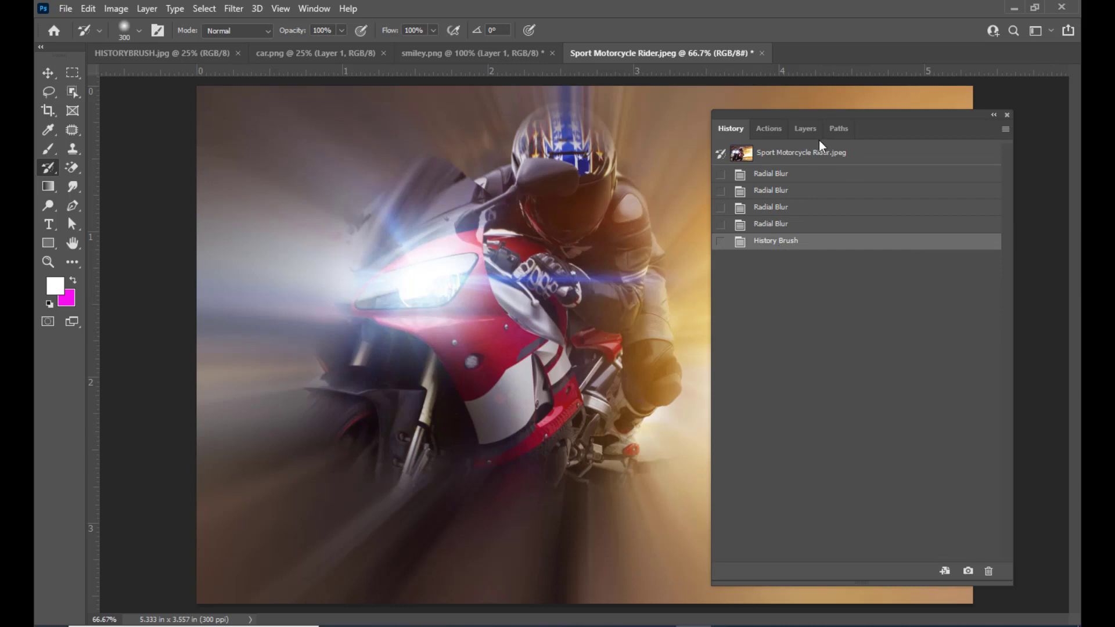
left_click_drag(809, 113, 807, 106)
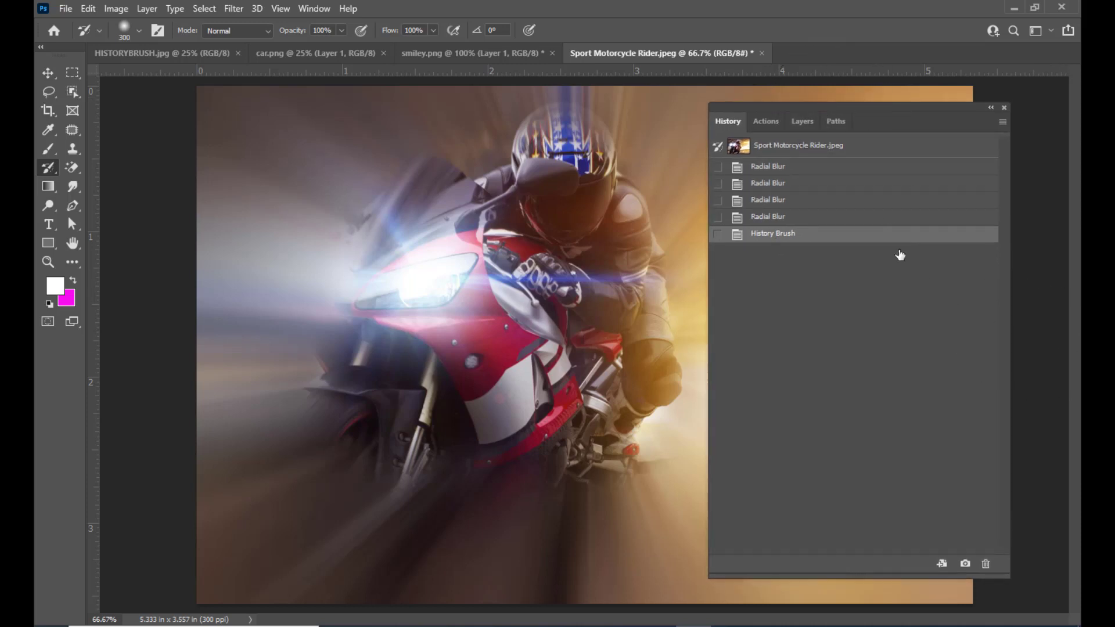
Create a new document from the current history state and set its Duplicate State as the History Brush source
left_click(941, 563)
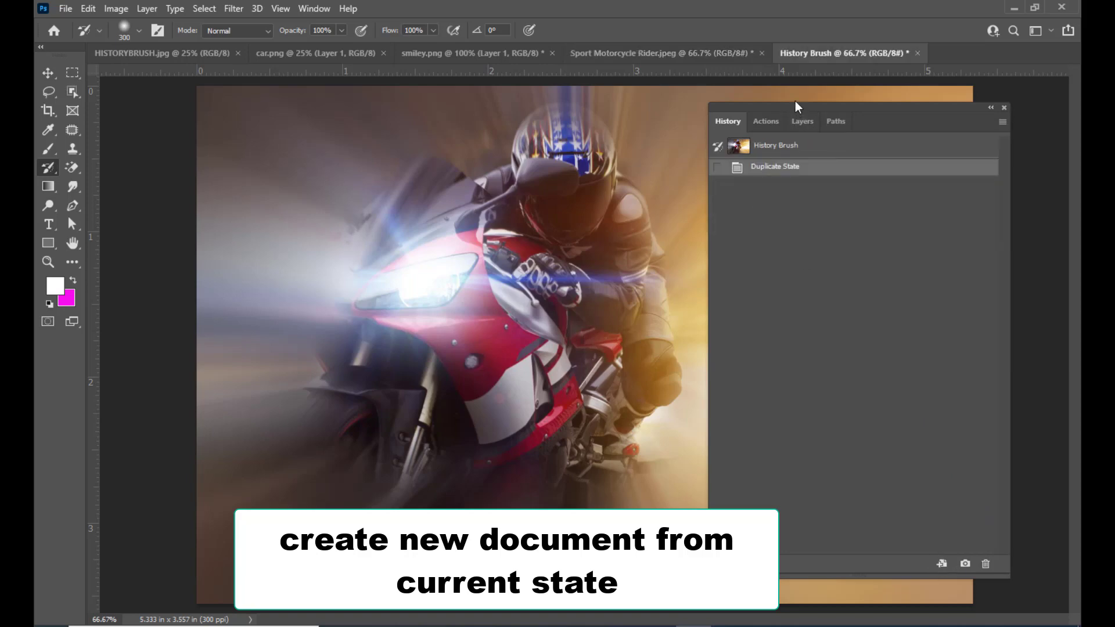
left_click_drag(793, 102, 799, 103)
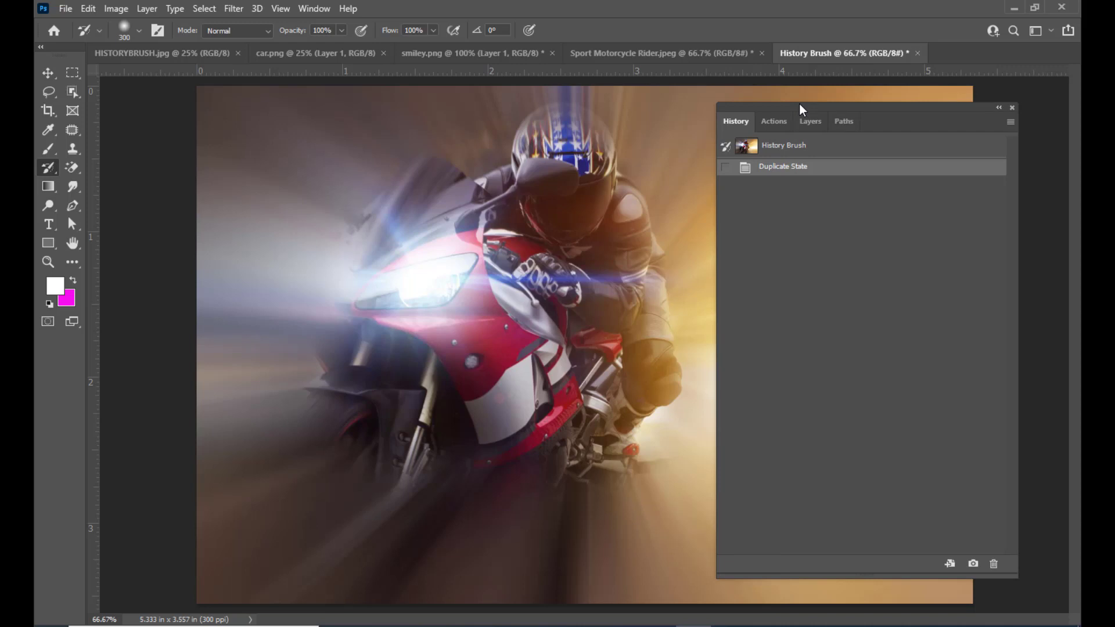
left_click_drag(792, 105, 800, 101)
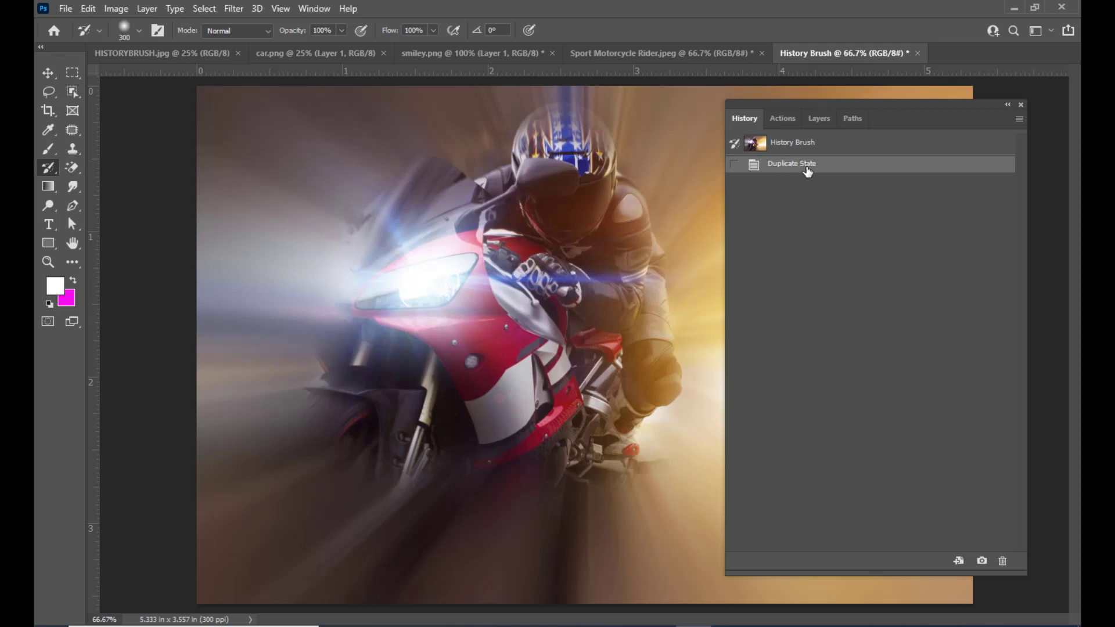
mouse_move(821, 103)
left_mouse_down()
mouse_move(836, 100)
mouse_move(822, 99)
left_mouse_up()
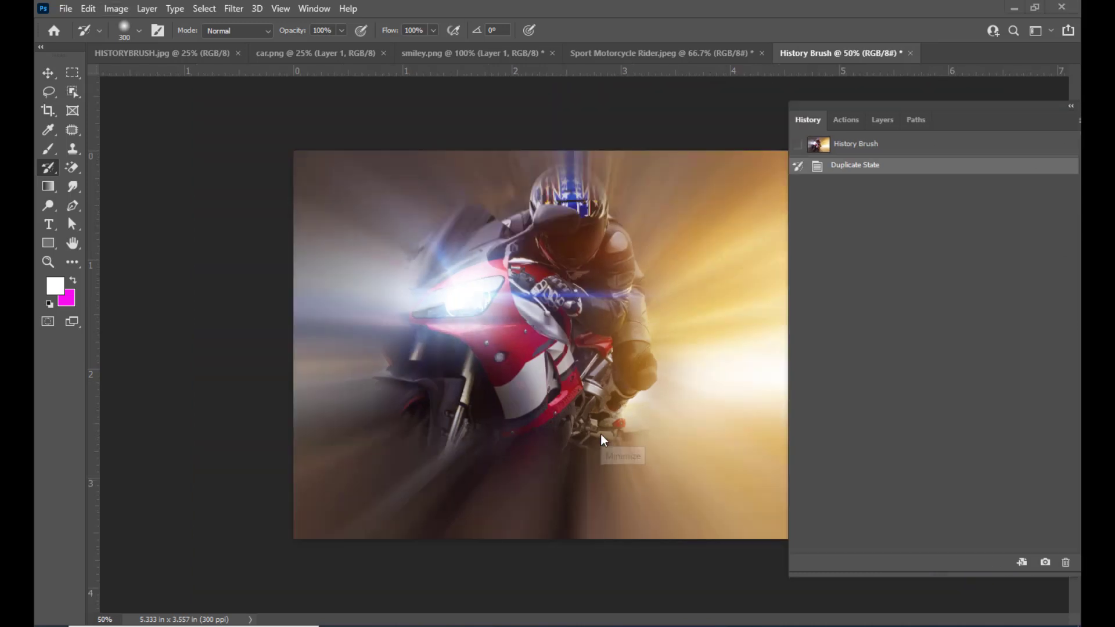
Apply an Extrude filter to the duplicated motorcycle image with Blocks type, size 8 pixels and random depth 30
left_click(235, 10)
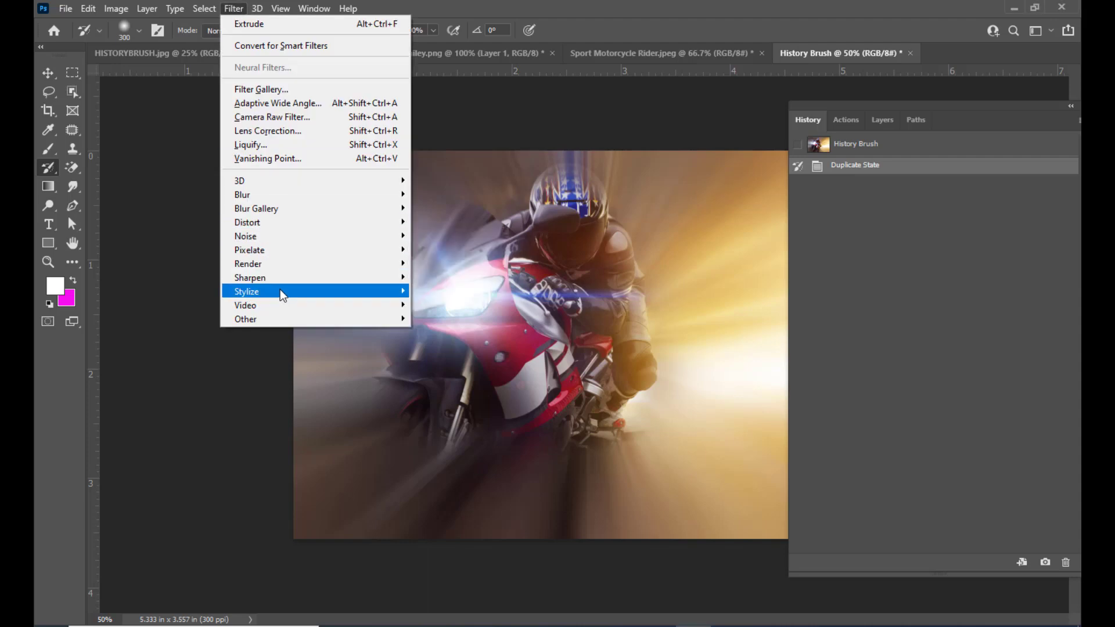
mouse_move(280, 289)
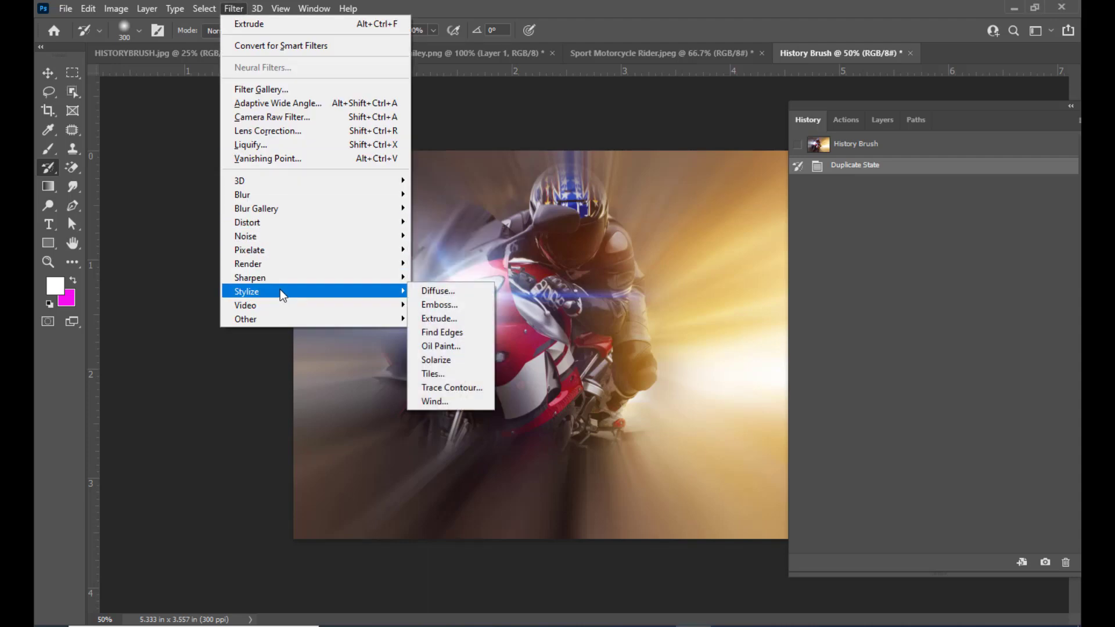
left_click(456, 318)
left_click_drag(730, 158, 756, 203)
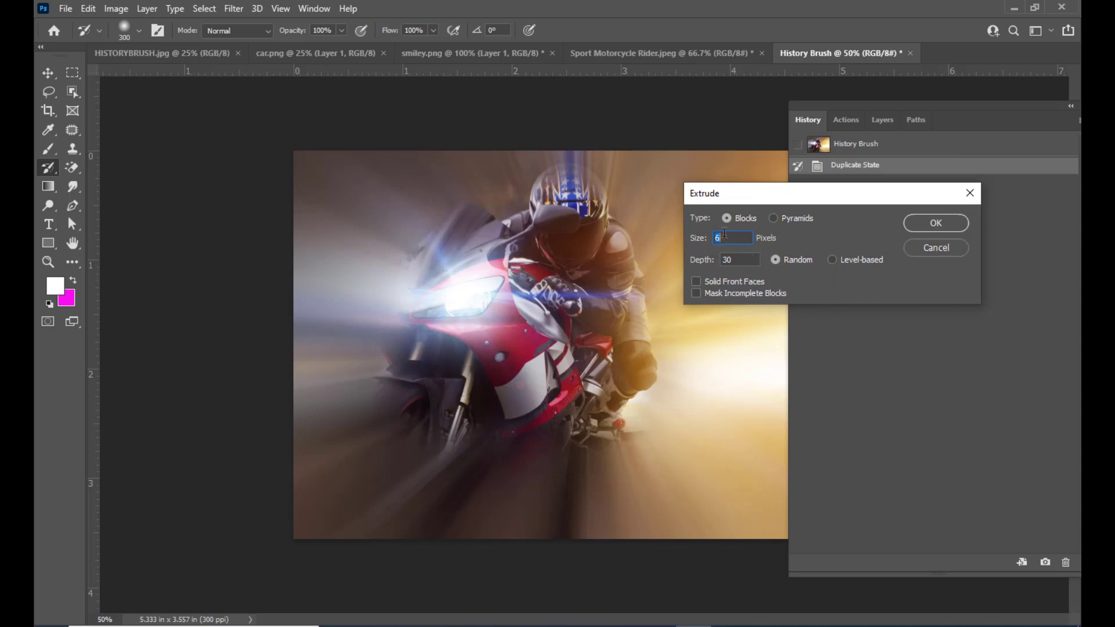
type("8")
left_click_drag(749, 193, 724, 203)
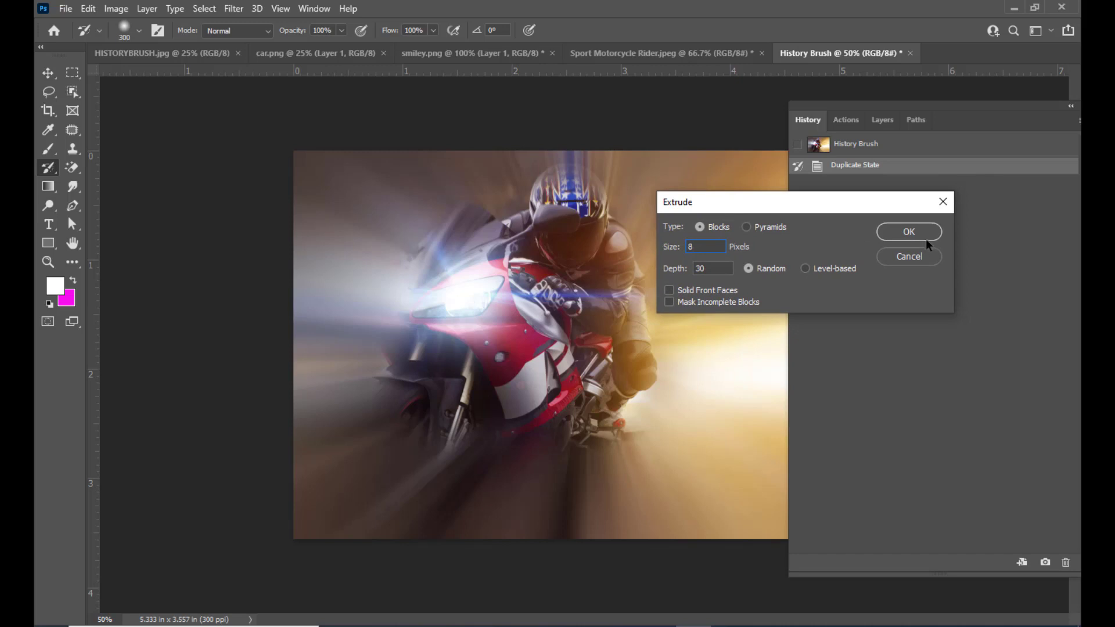
left_click(908, 232)
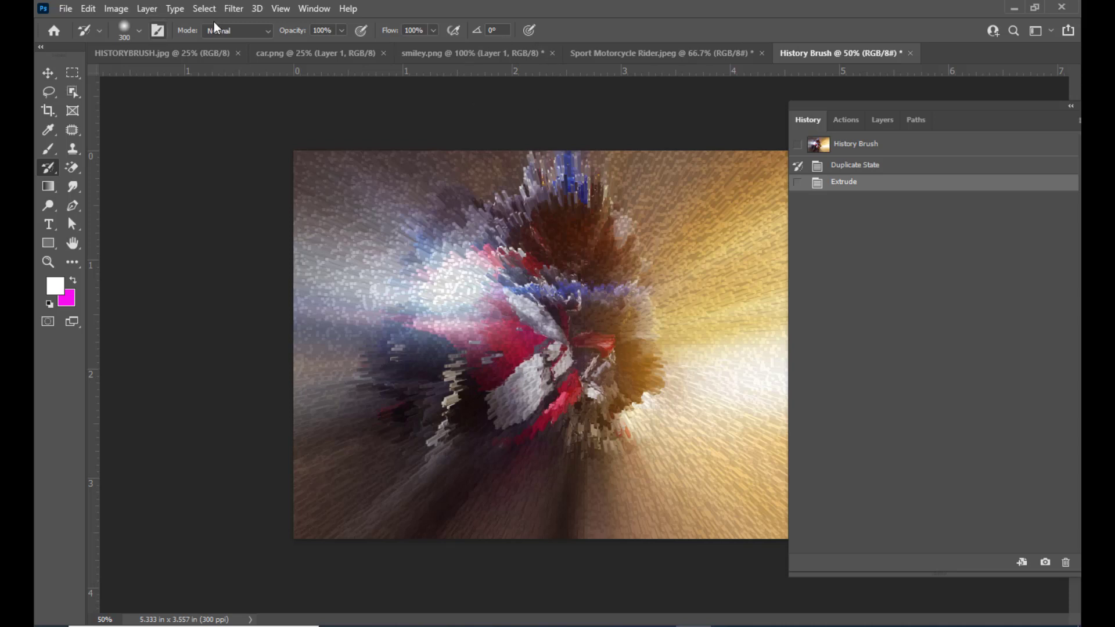
Reapply the same Extrude filter to the duplicated motorcycle image three more times
left_click(235, 11)
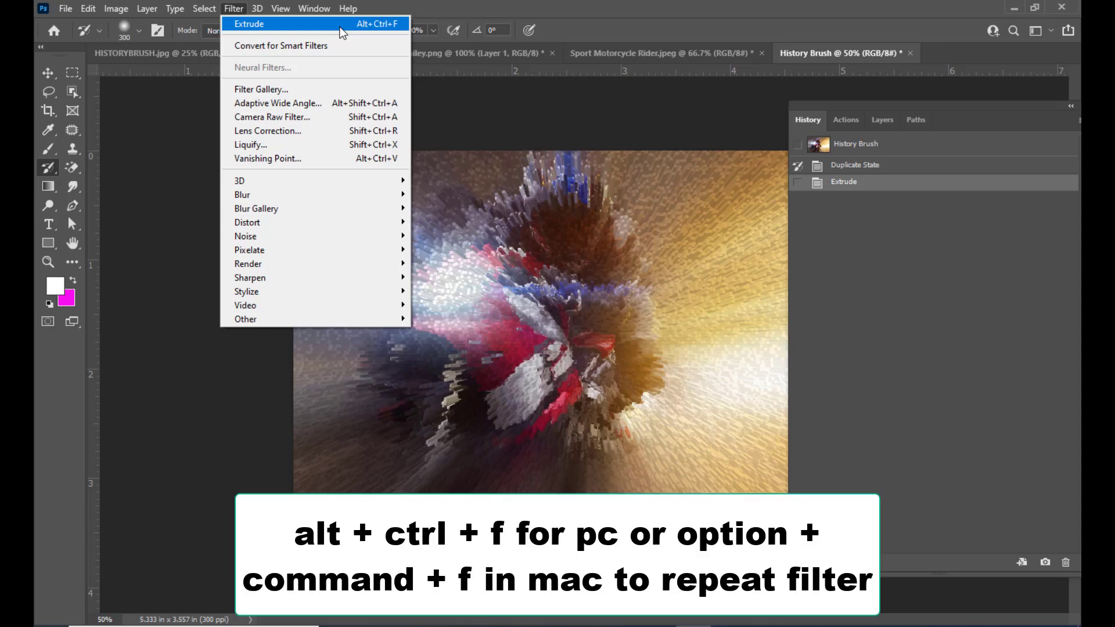
left_click(340, 27)
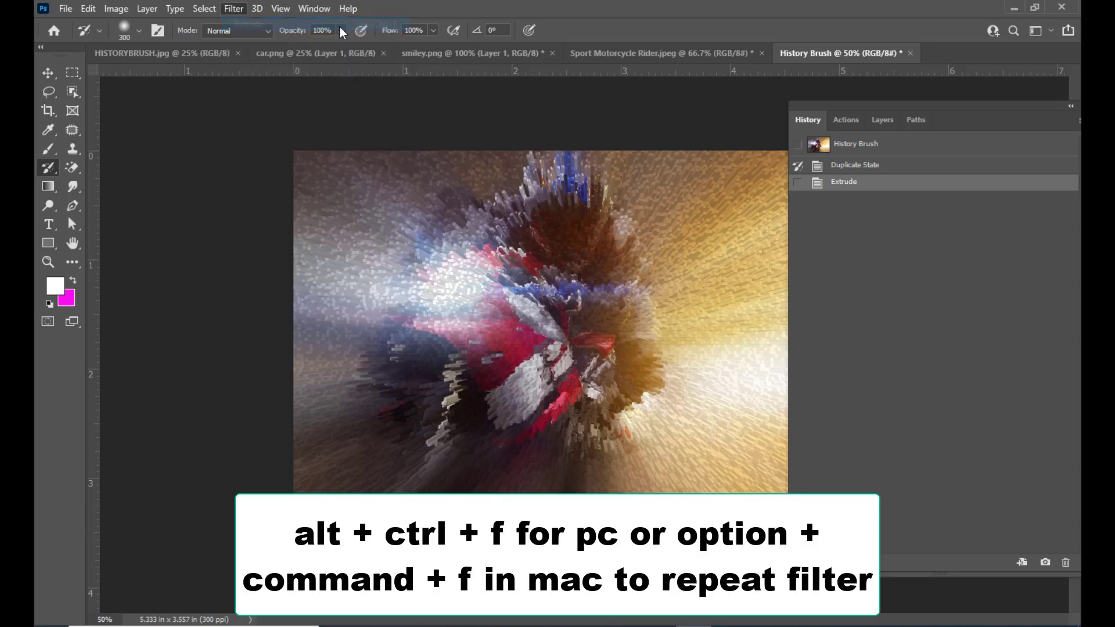
left_click(238, 10)
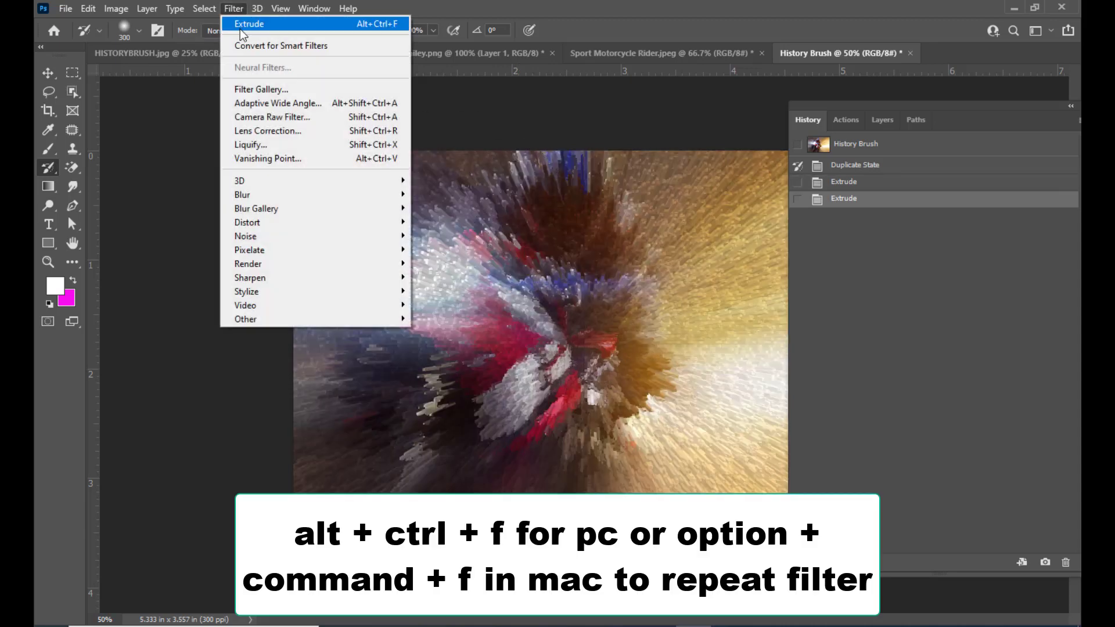
left_click(239, 27)
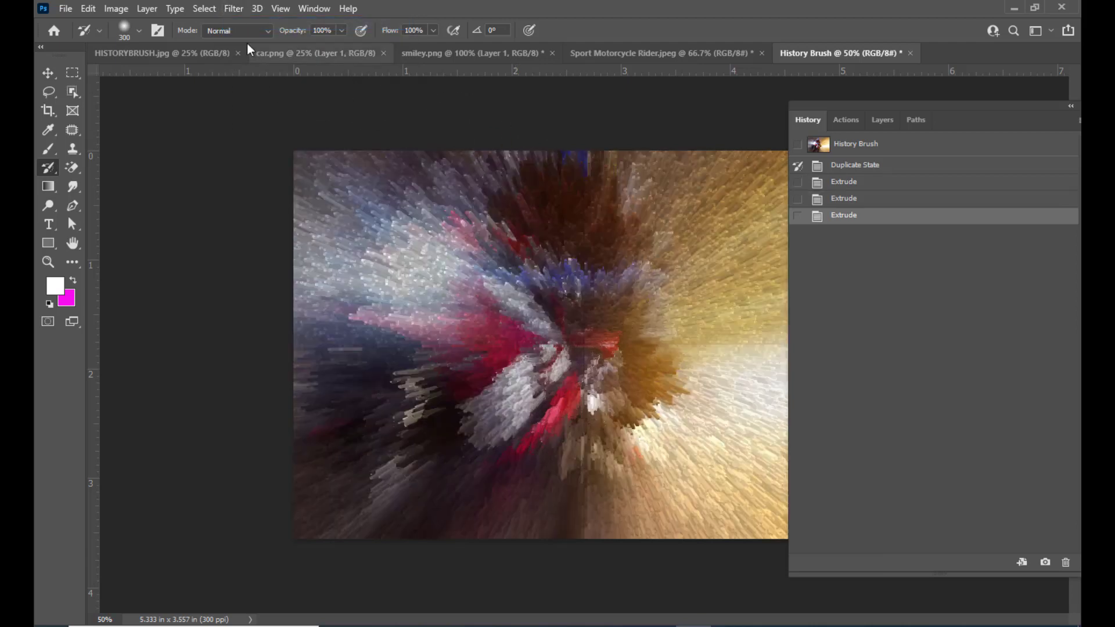
left_click(233, 9)
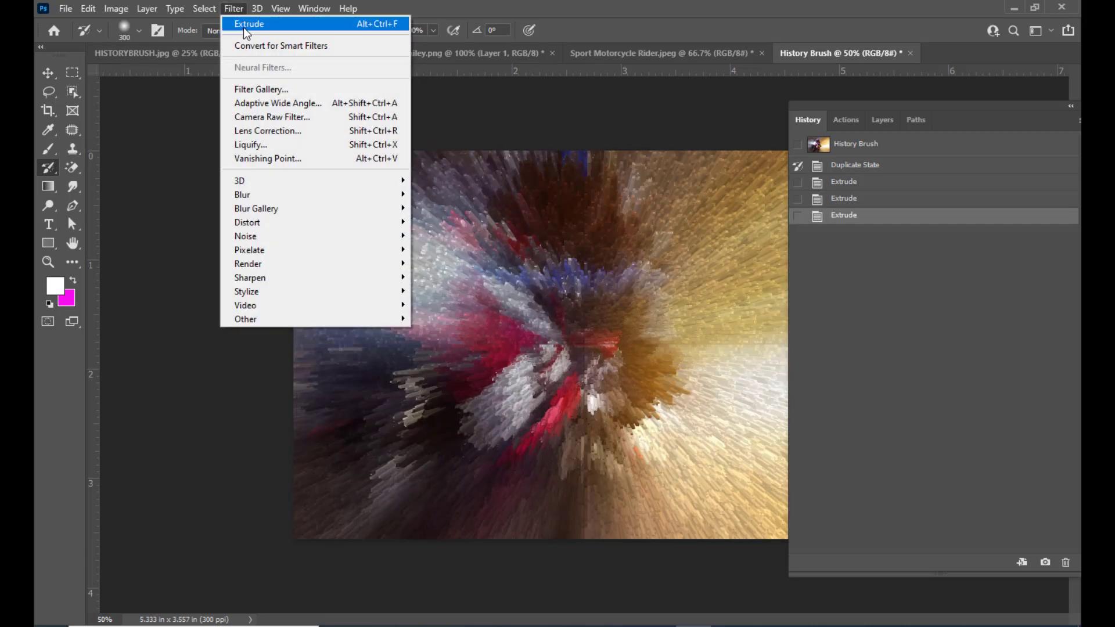
left_click(308, 29)
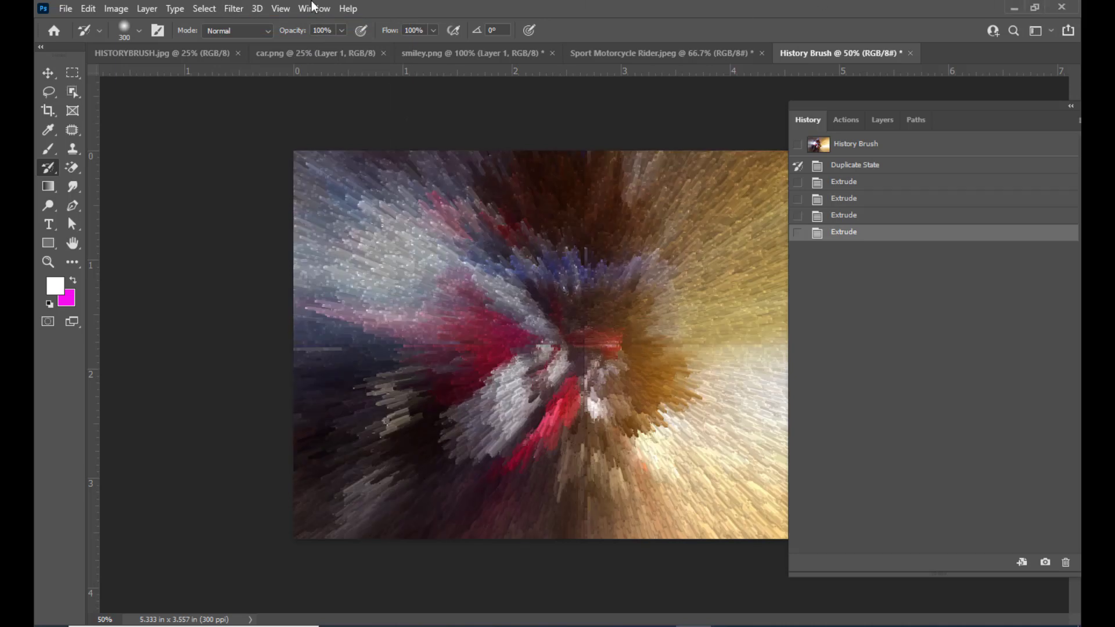
Paint the rider and motorcycle back over the extruded image from the Duplicate State with a 300 px History Brush at 100% flow
right_click(46, 169)
left_click(80, 169)
left_click_drag(836, 106, 817, 103)
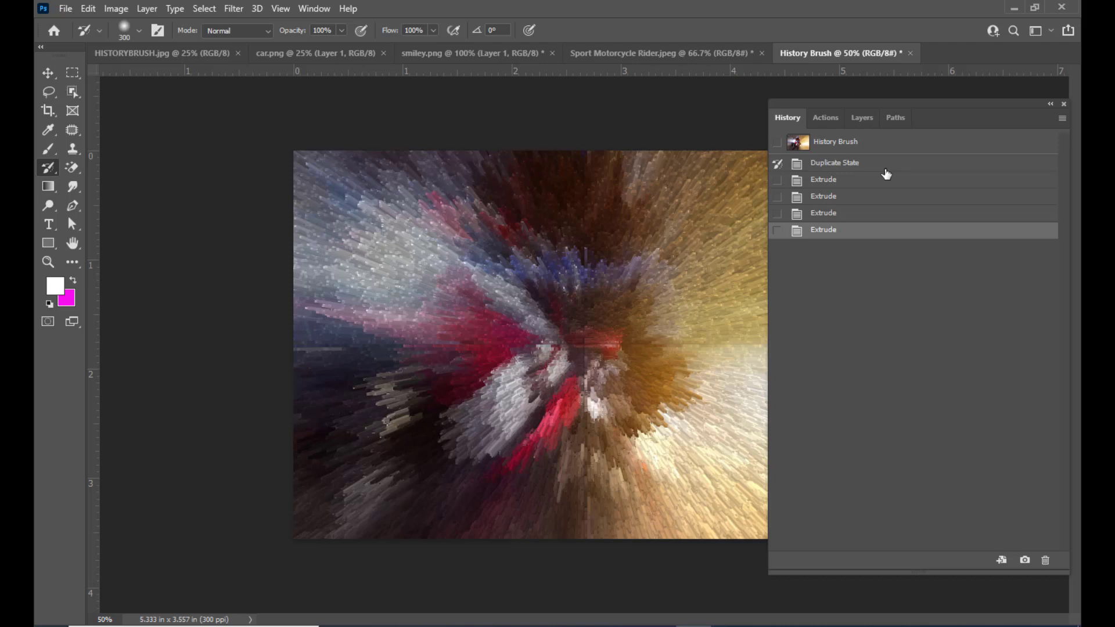
left_click_drag(838, 99, 838, 100)
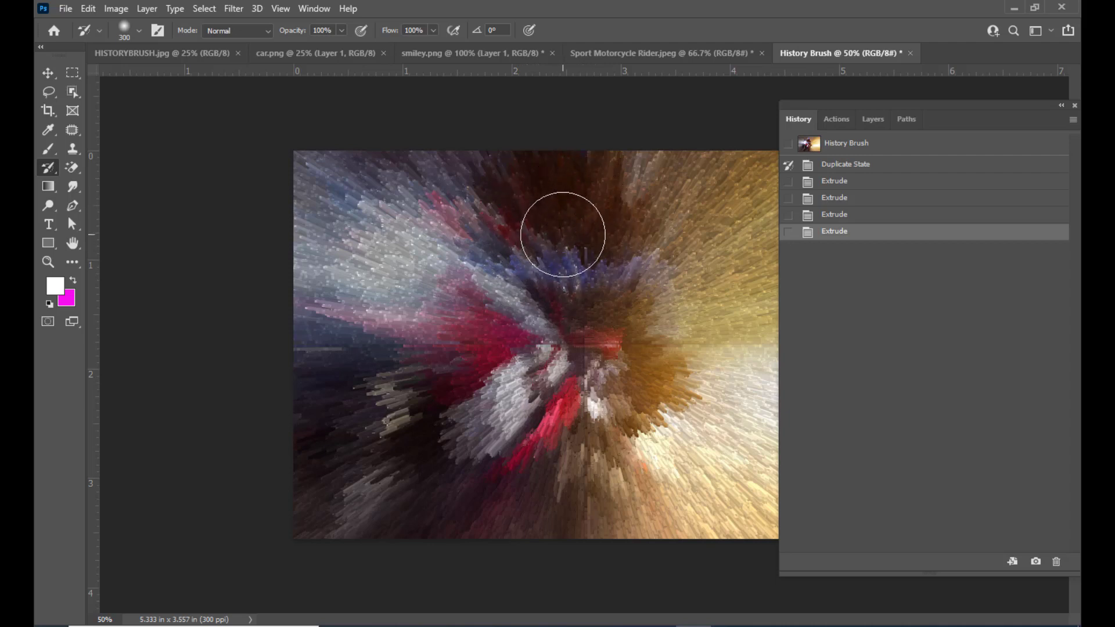
mouse_move(562, 234)
left_mouse_down()
mouse_move(554, 278)
mouse_move(522, 304)
mouse_move(534, 297)
mouse_move(505, 277)
mouse_move(520, 249)
mouse_move(498, 267)
mouse_move(519, 257)
mouse_move(608, 292)
mouse_move(610, 279)
mouse_move(589, 265)
mouse_move(595, 283)
mouse_move(534, 346)
mouse_move(535, 324)
mouse_move(483, 314)
mouse_move(485, 268)
mouse_move(514, 226)
mouse_move(505, 322)
mouse_move(478, 338)
mouse_move(541, 337)
mouse_move(483, 353)
mouse_move(521, 347)
mouse_move(525, 357)
mouse_move(589, 348)
left_mouse_up()
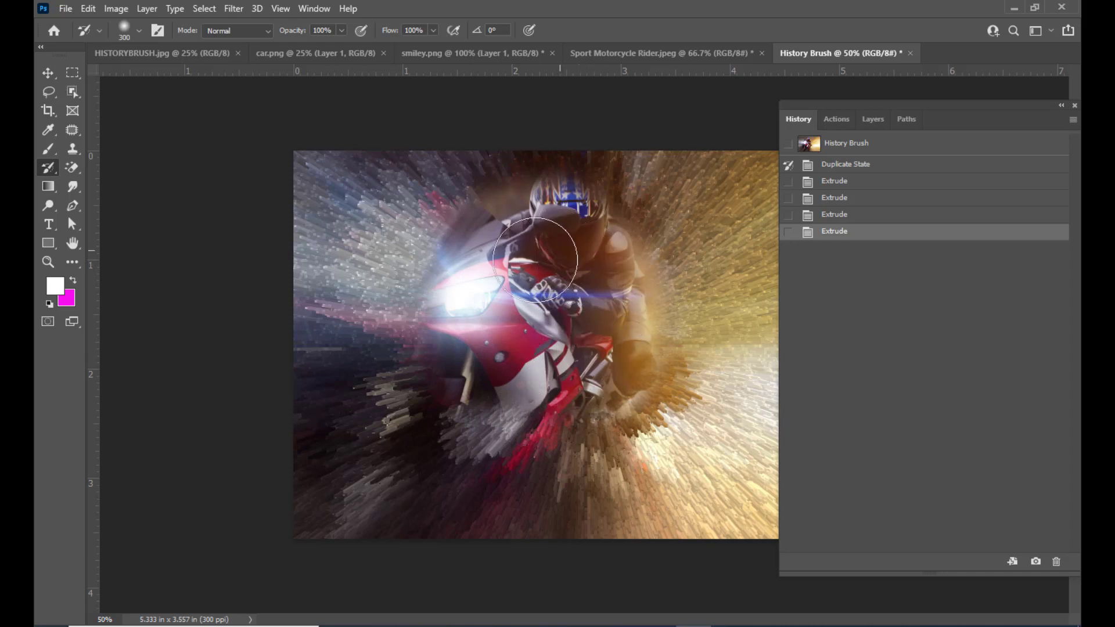
mouse_move(535, 260)
left_mouse_down()
mouse_move(432, 297)
mouse_move(438, 266)
mouse_move(428, 274)
mouse_move(413, 305)
mouse_move(463, 341)
mouse_move(404, 388)
mouse_move(481, 387)
mouse_move(490, 407)
mouse_move(522, 411)
mouse_move(616, 381)
mouse_move(550, 339)
left_mouse_up()
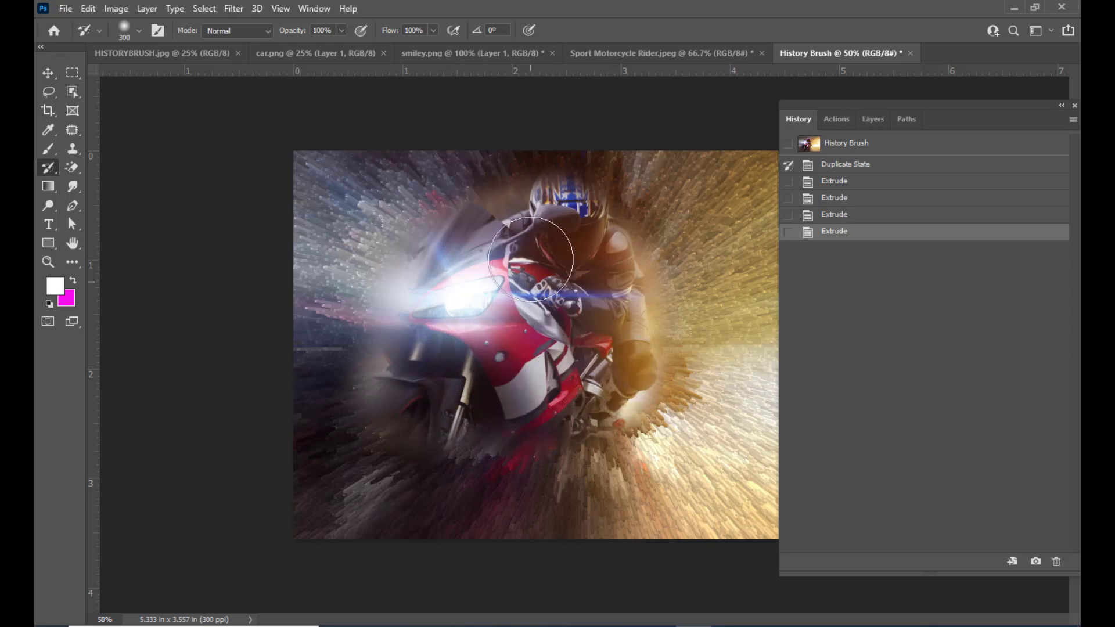
mouse_move(441, 356)
left_mouse_down()
mouse_move(437, 314)
mouse_move(427, 392)
mouse_move(475, 408)
mouse_move(406, 416)
mouse_move(488, 380)
mouse_move(570, 389)
mouse_move(554, 406)
mouse_move(535, 409)
mouse_move(546, 369)
mouse_move(514, 385)
mouse_move(552, 376)
mouse_move(559, 348)
left_mouse_up()
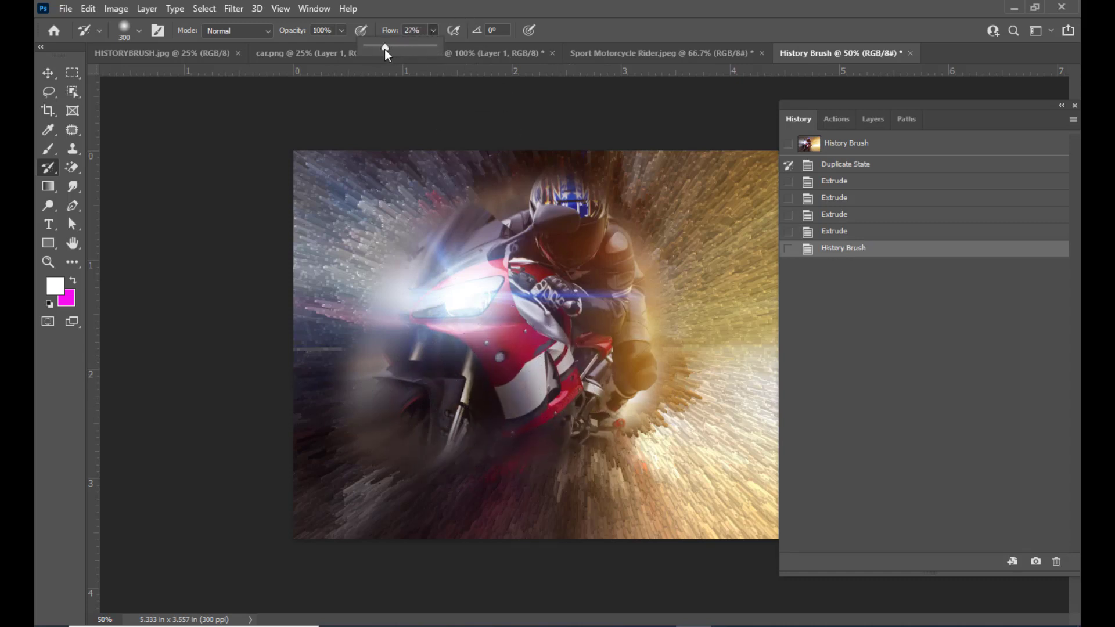
Set the History Brush flow to 14% and softly blend the extrusion around the rider and motorcycle's edges
left_click_drag(375, 50, 375, 50)
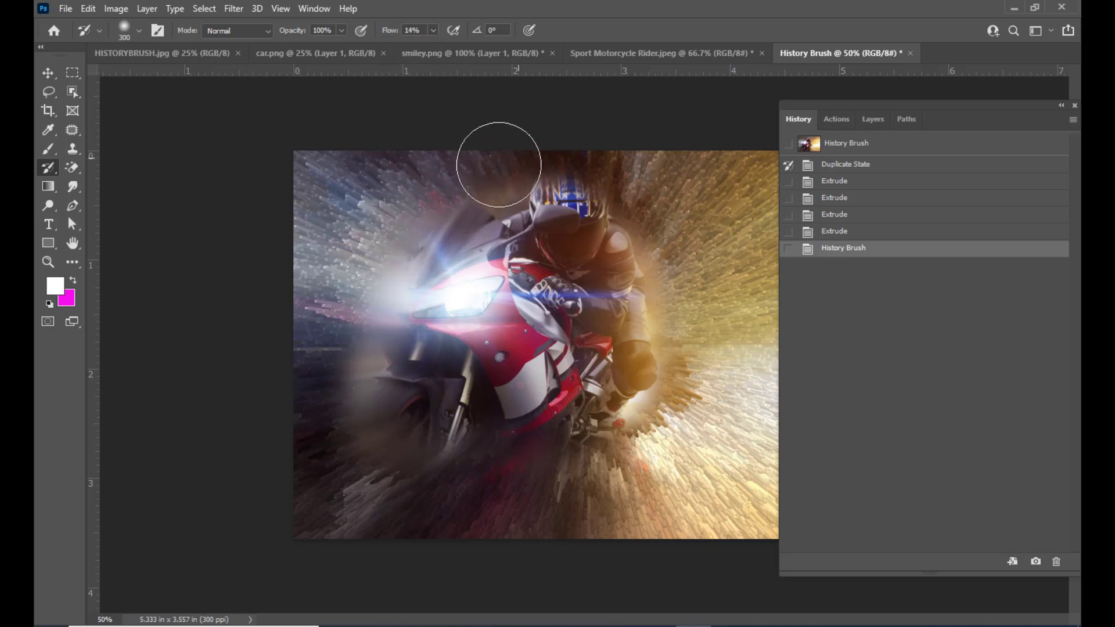
mouse_move(609, 204)
left_mouse_down()
mouse_move(651, 202)
mouse_move(653, 287)
left_mouse_up()
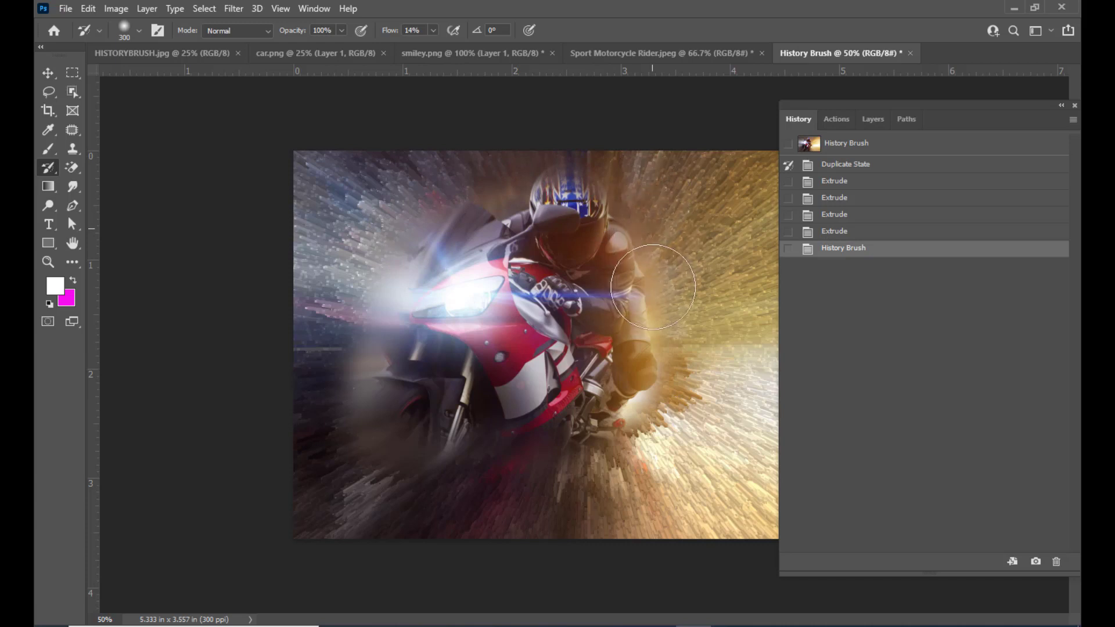
mouse_move(667, 335)
left_mouse_down()
mouse_move(688, 369)
mouse_move(678, 402)
mouse_move(637, 438)
mouse_move(426, 468)
mouse_move(332, 451)
mouse_move(369, 316)
left_mouse_up()
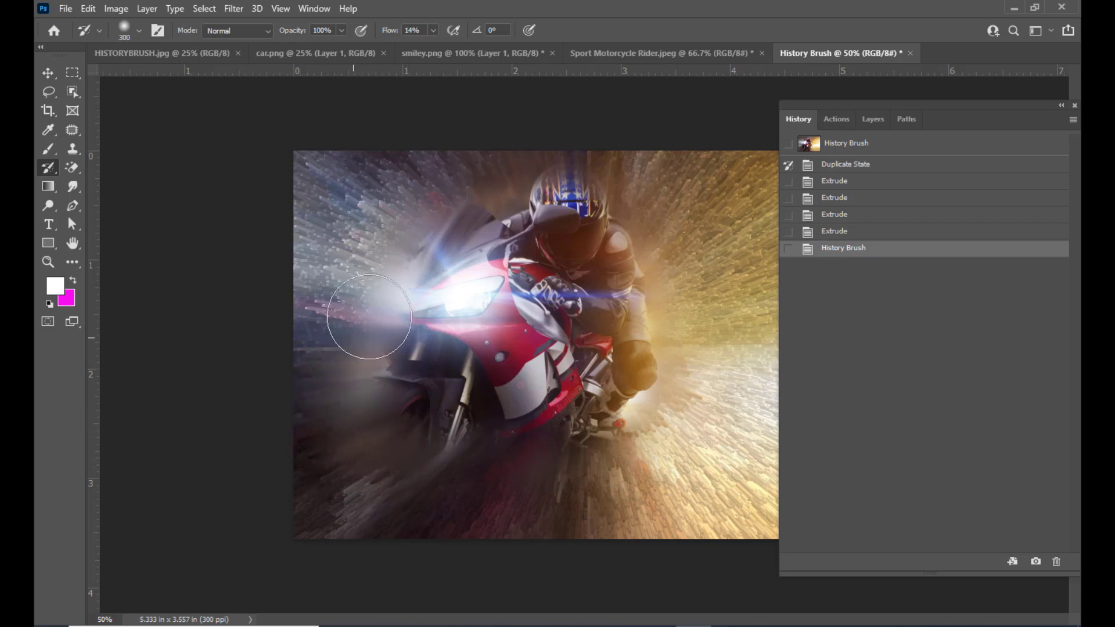
mouse_move(405, 201)
left_mouse_down()
mouse_move(466, 157)
mouse_move(559, 146)
mouse_move(605, 160)
mouse_move(643, 203)
left_mouse_up()
mouse_move(652, 299)
left_mouse_down()
mouse_move(694, 308)
mouse_move(700, 374)
left_mouse_up()
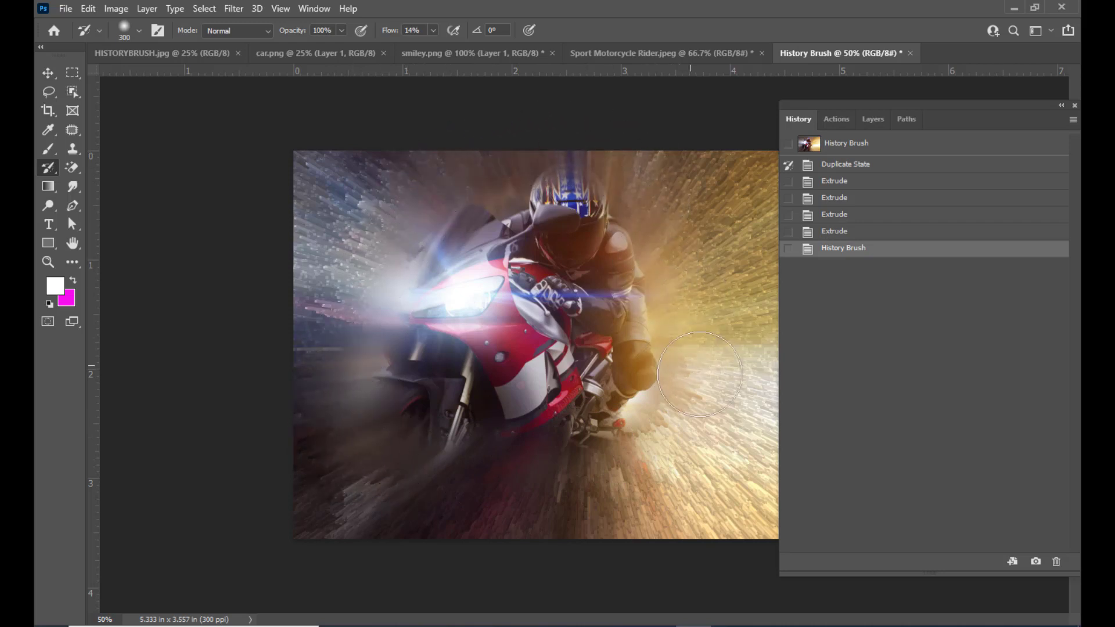
mouse_move(626, 436)
left_mouse_down()
mouse_move(468, 460)
mouse_move(491, 366)
left_mouse_up()
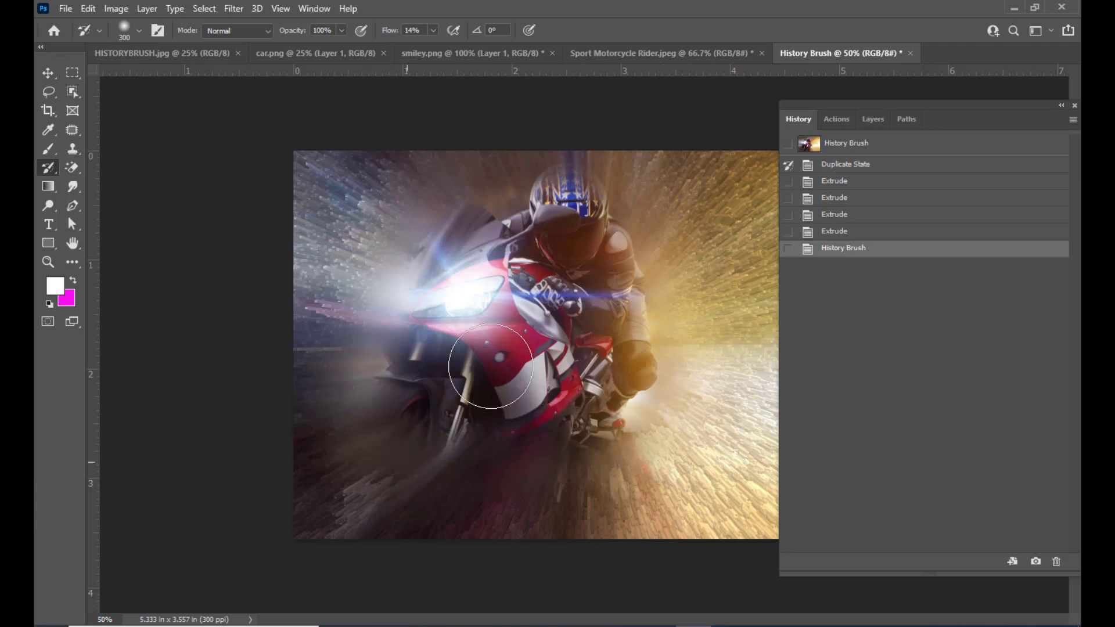
left_click_drag(557, 204, 598, 199)
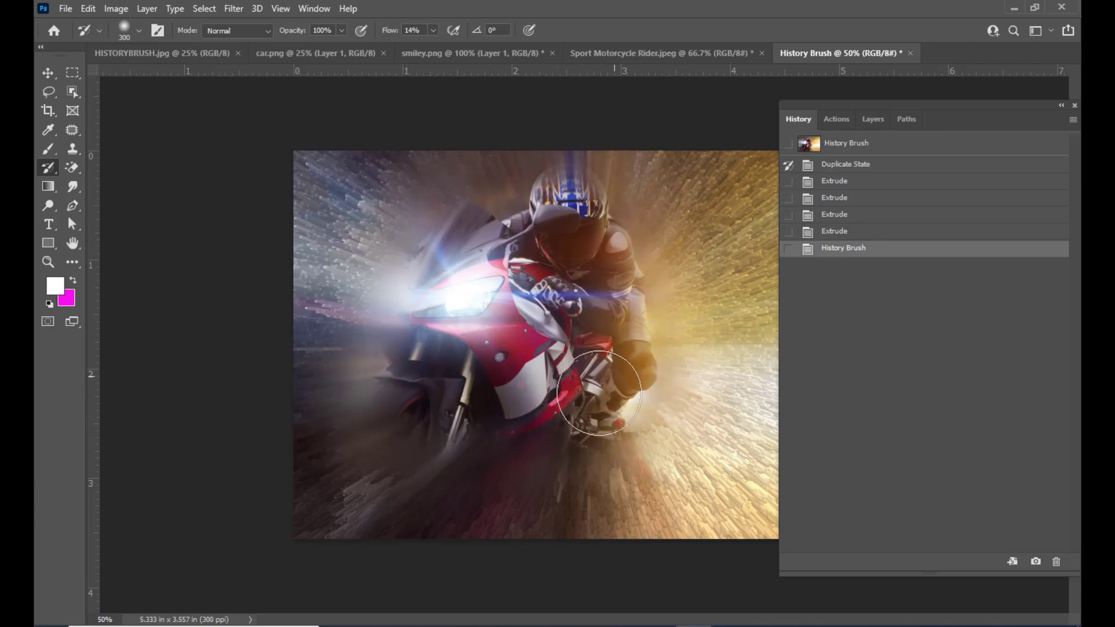
mouse_move(599, 393)
left_mouse_down()
mouse_move(473, 428)
mouse_move(526, 190)
mouse_move(568, 217)
mouse_move(638, 299)
left_mouse_up()
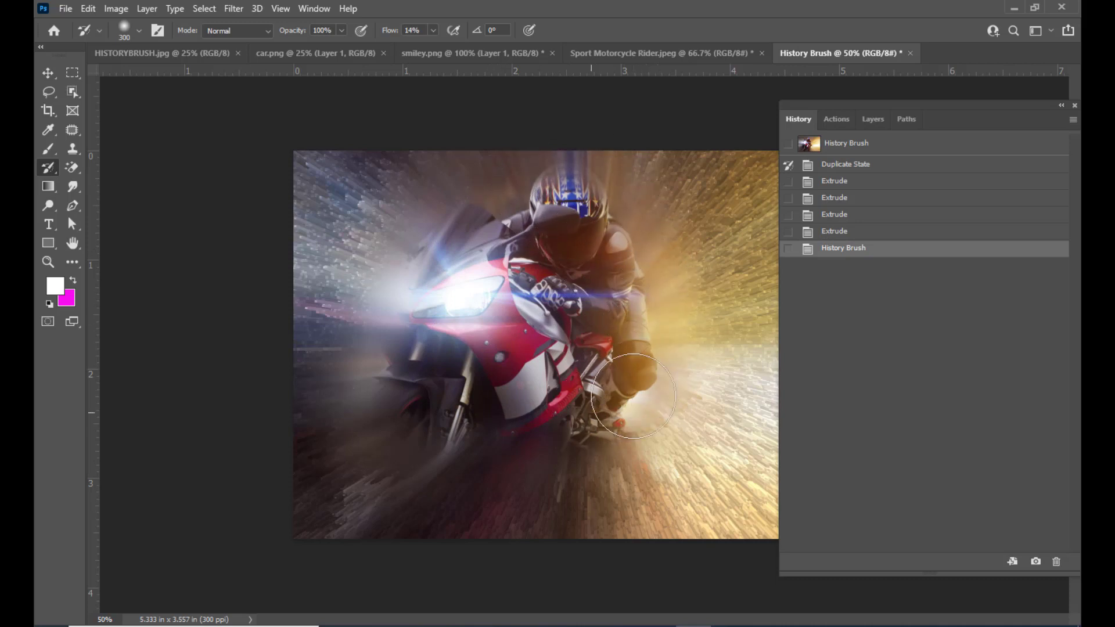
mouse_move(612, 412)
left_mouse_down()
mouse_move(530, 417)
mouse_move(437, 276)
left_mouse_up()
mouse_move(575, 422)
left_mouse_down()
mouse_move(567, 455)
mouse_move(611, 366)
left_mouse_up()
left_click_drag(608, 237, 714, 169)
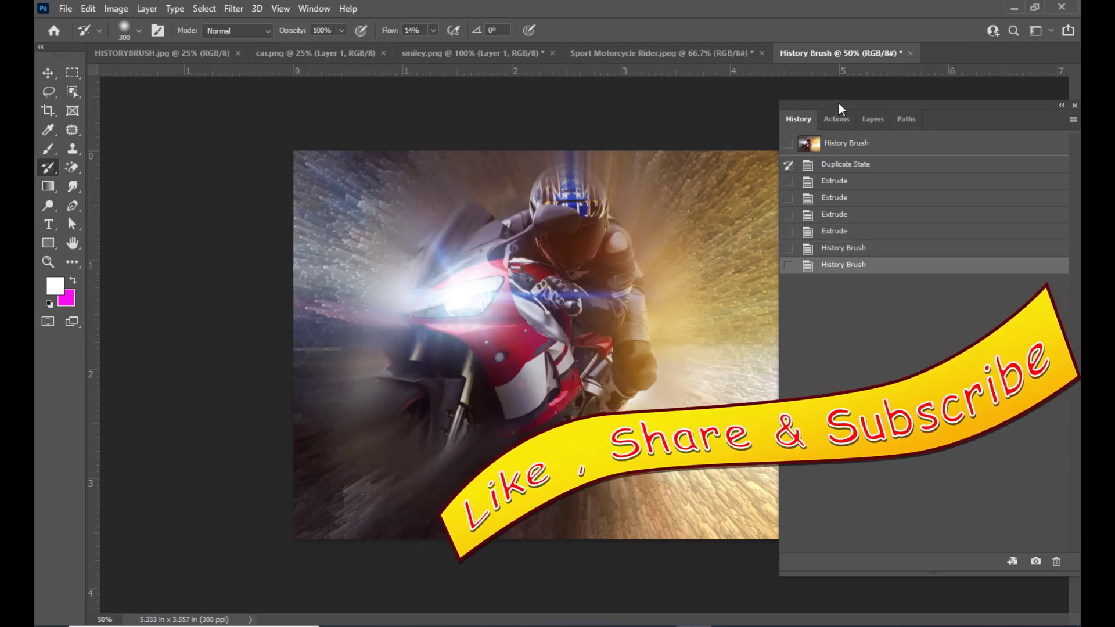